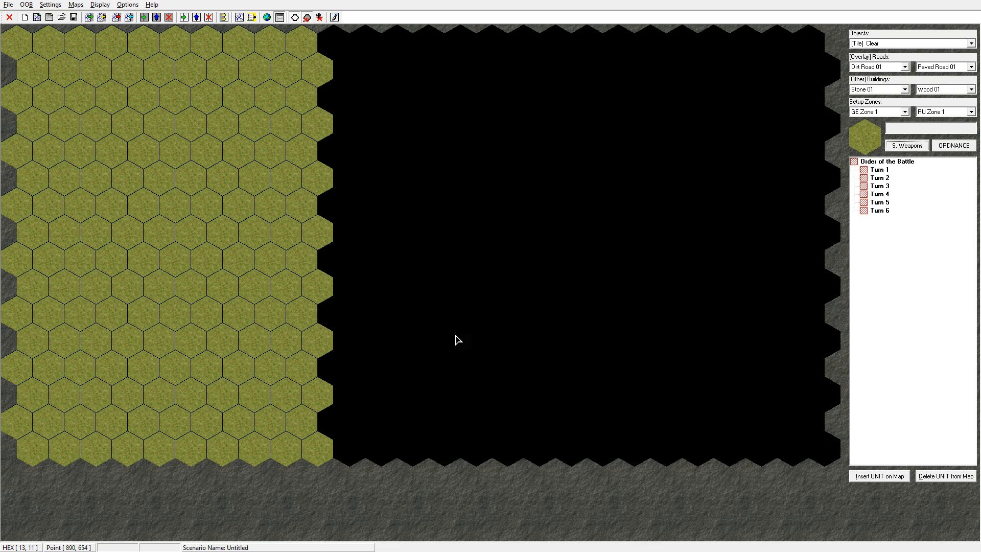
Open the scenario attributes for the untitled scenario.
{"action": "left_click", "coordinate": [862, 246]}
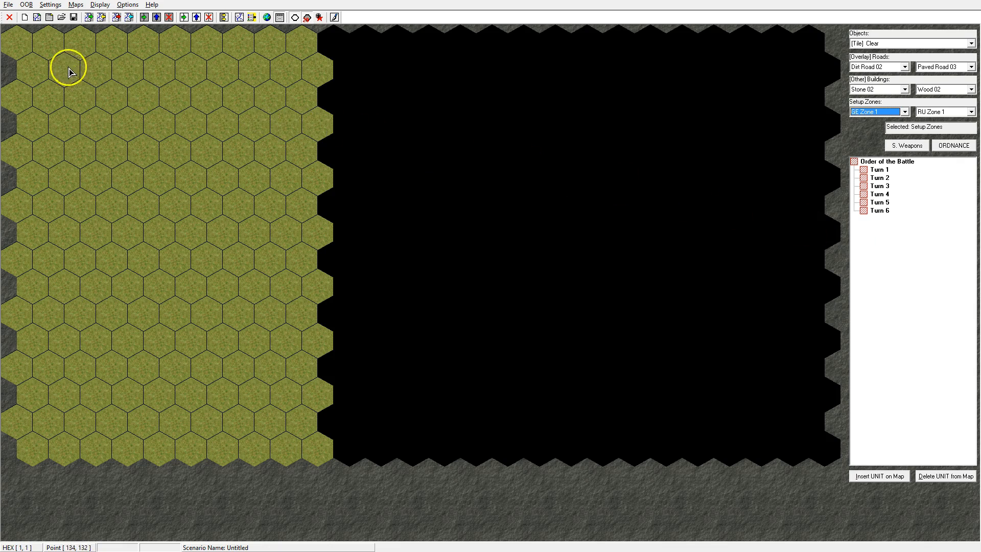
{"action": "left_click", "coordinate": [48, 6]}
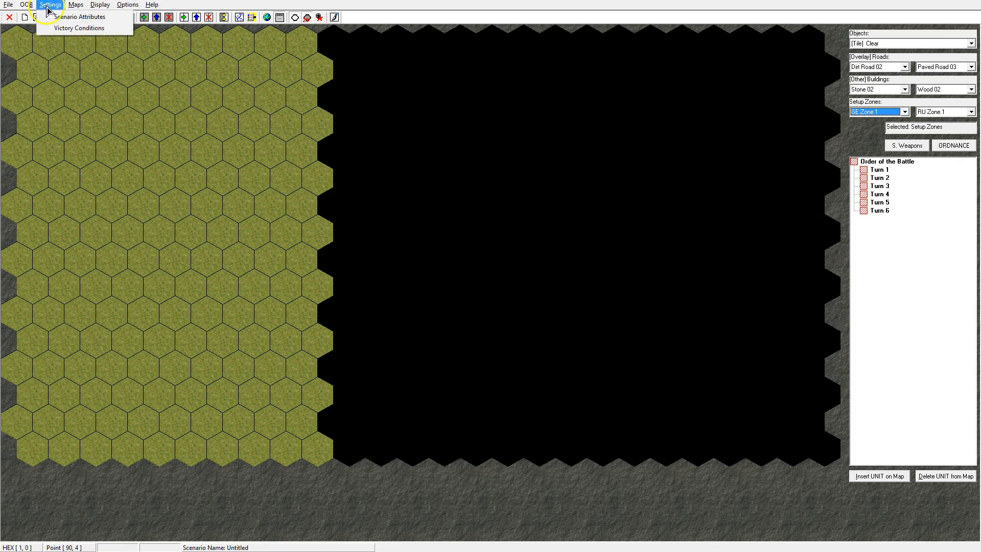
{"action": "left_click", "coordinate": [51, 17]}
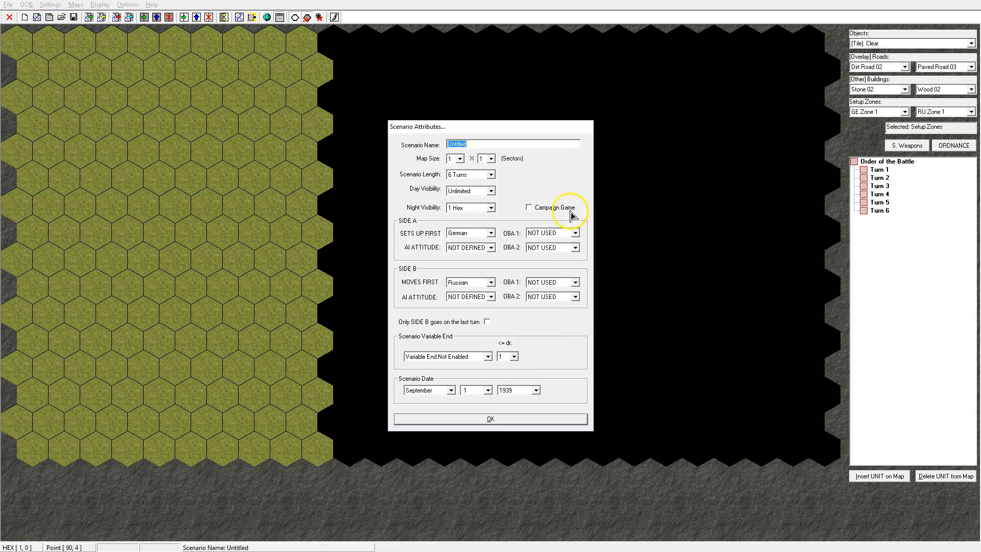
Examine the available options for scenario length, day visibility, side nationalities, Side A's first OBA slot and its AI attitude.
{"action": "left_click", "coordinate": [495, 175]}
{"action": "left_click", "coordinate": [494, 175]}
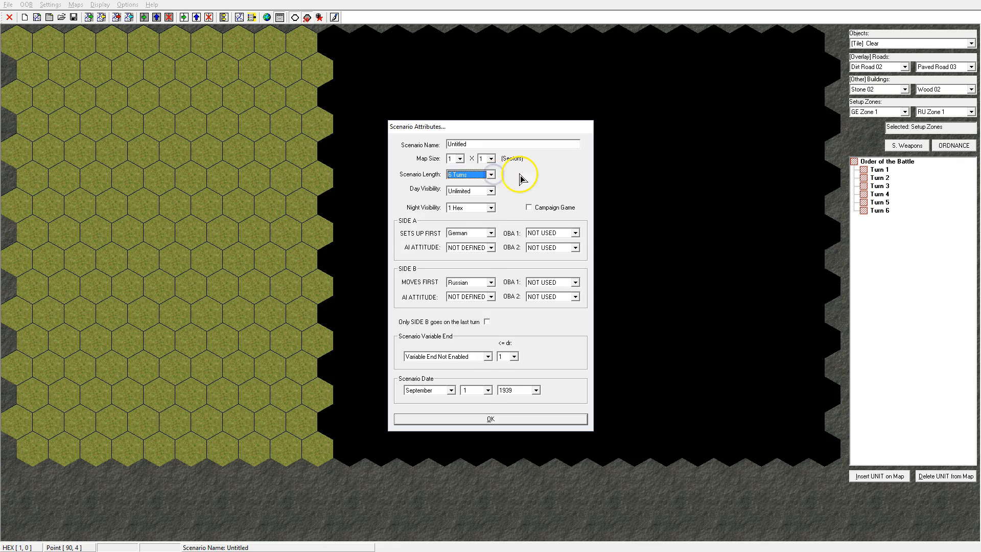
{"action": "left_click", "coordinate": [491, 192]}
{"action": "left_click", "coordinate": [491, 193]}
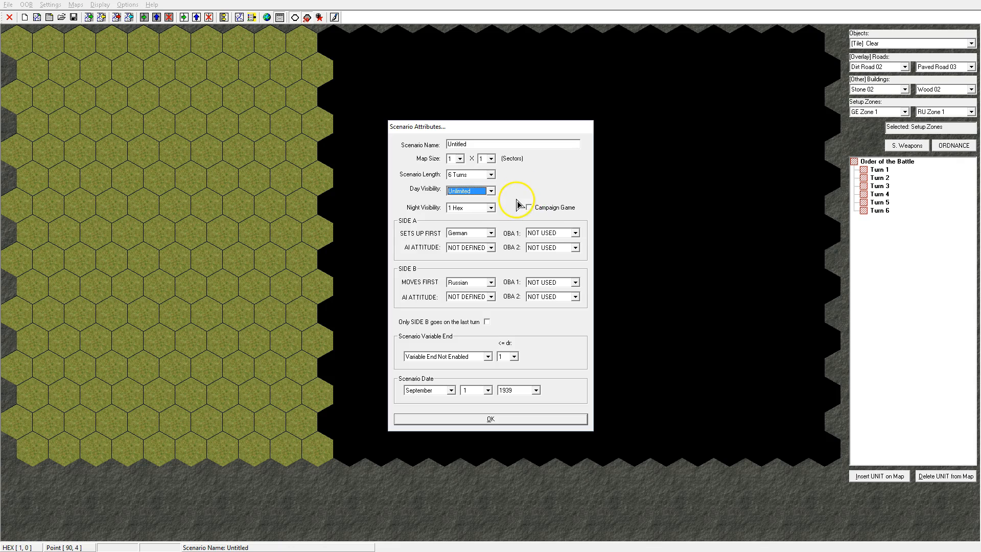
{"action": "left_click", "coordinate": [492, 235]}
{"action": "left_click", "coordinate": [492, 235]}
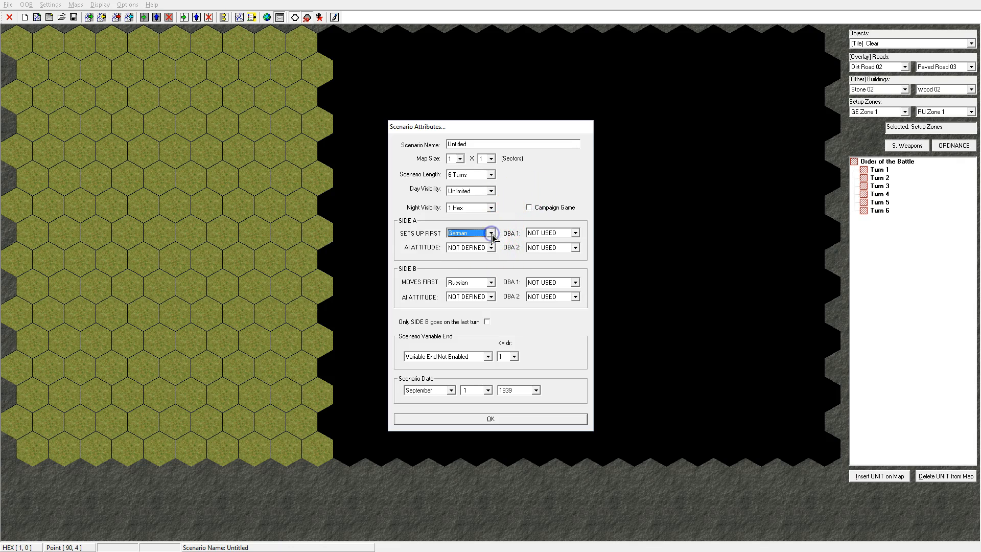
{"action": "left_click", "coordinate": [491, 283]}
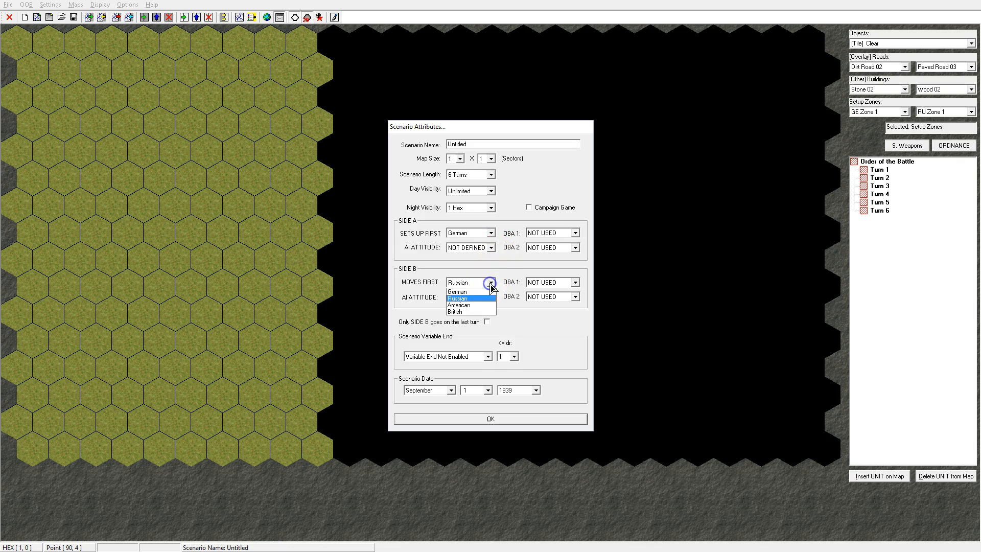
{"action": "left_click", "coordinate": [490, 284]}
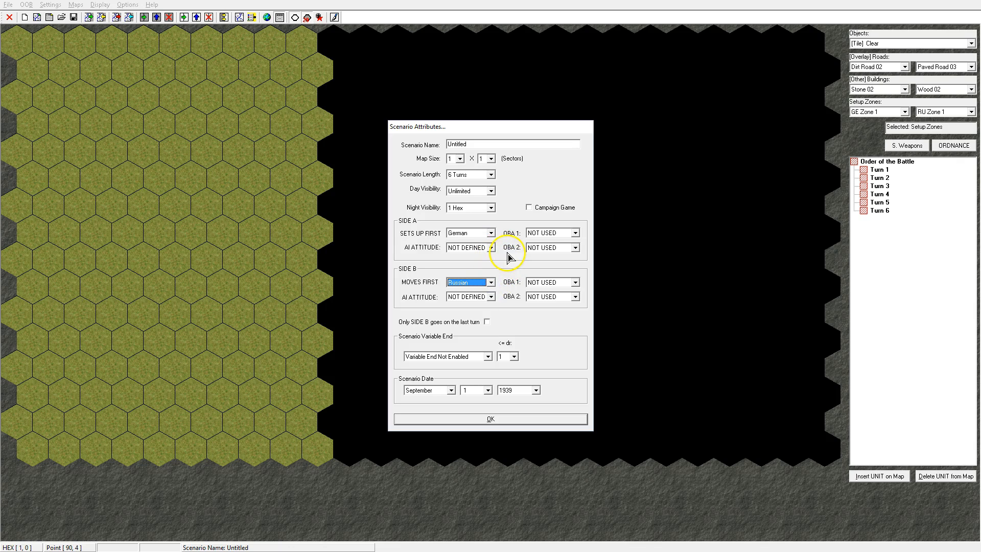
{"action": "left_click", "coordinate": [575, 234]}
{"action": "left_click", "coordinate": [576, 234]}
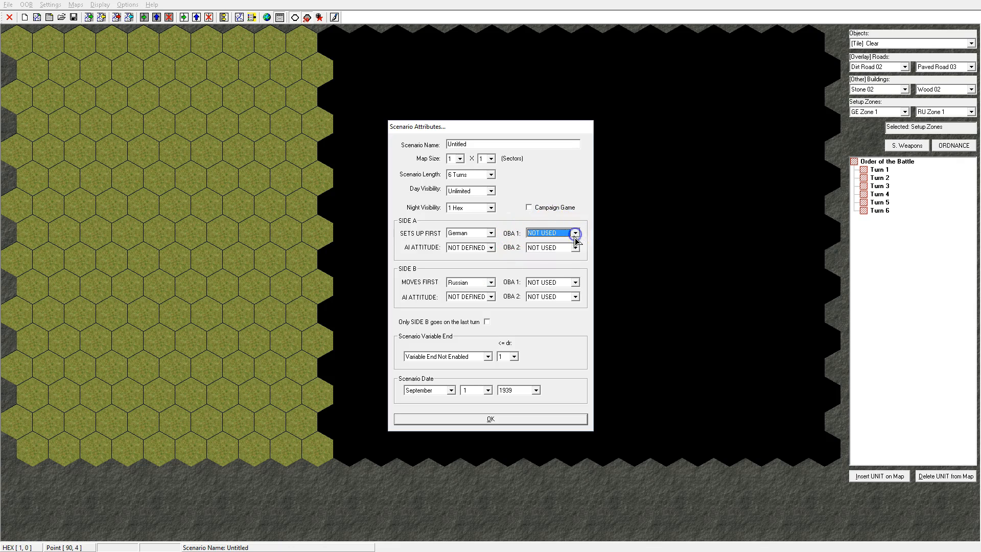
{"action": "left_click", "coordinate": [491, 248]}
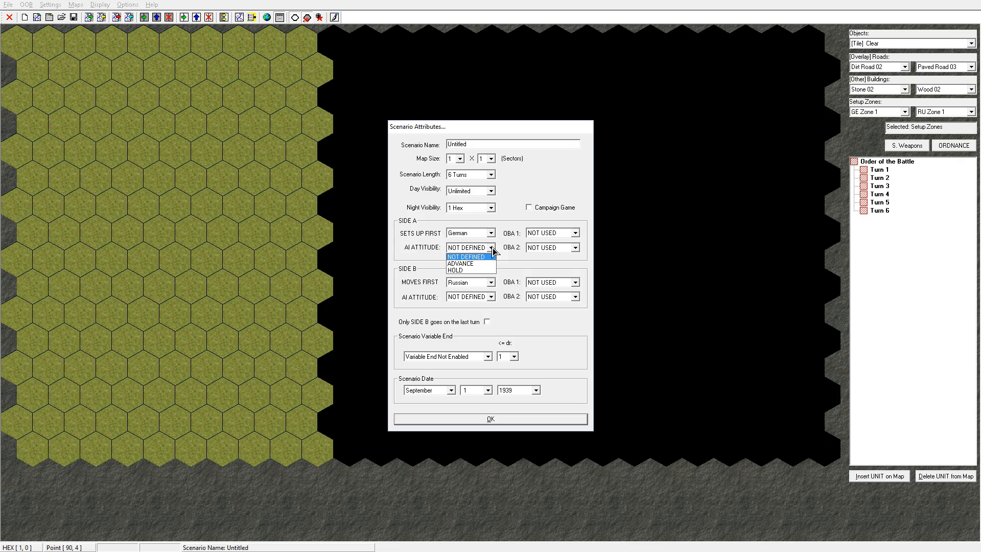
{"action": "left_click", "coordinate": [486, 265]}
{"action": "left_click", "coordinate": [511, 259]}
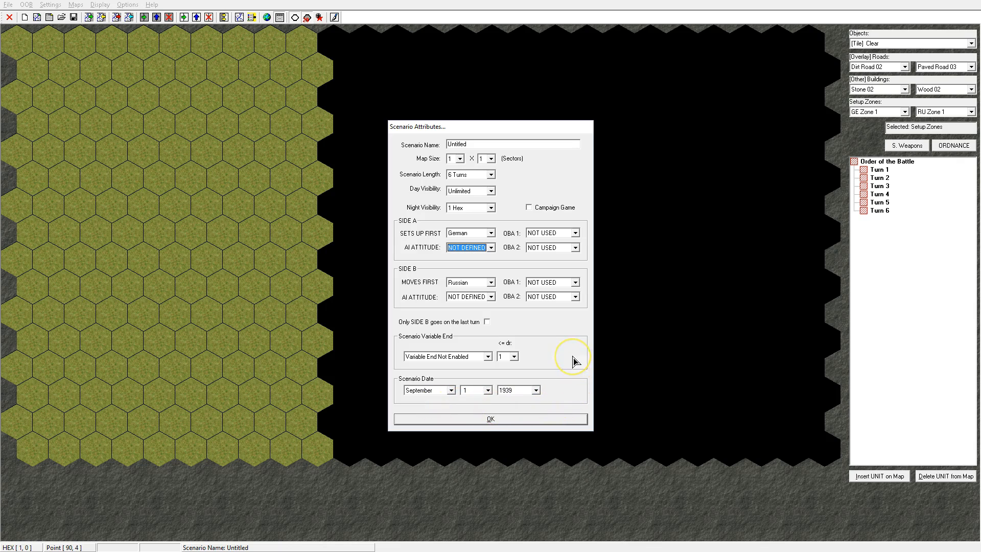
Set the scenario date to August 12, 1941.
{"action": "left_click", "coordinate": [451, 390]}
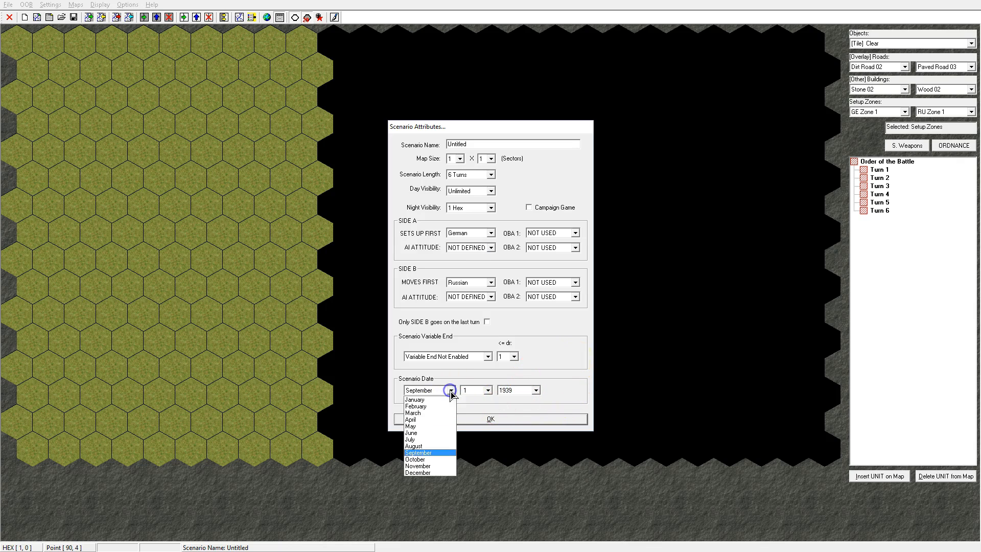
{"action": "left_click", "coordinate": [437, 446]}
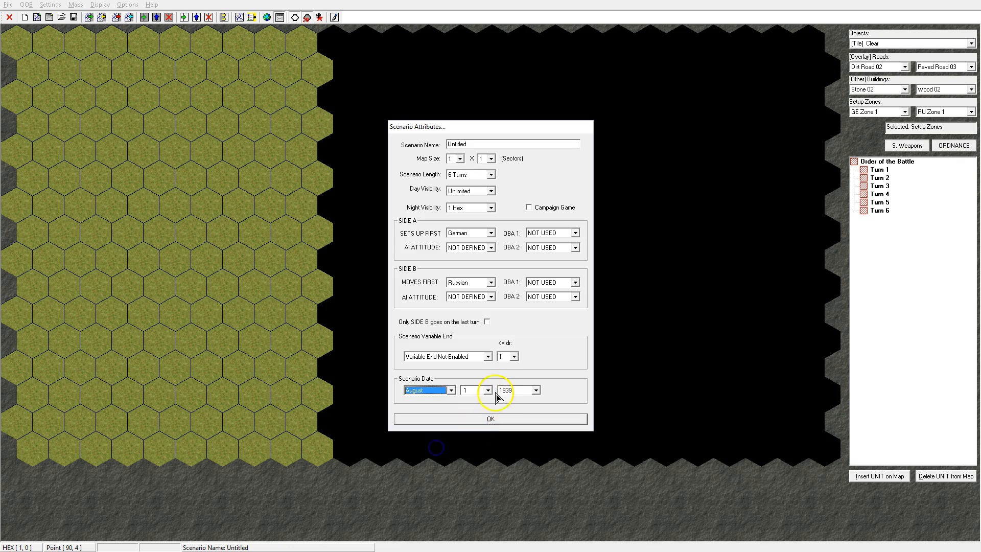
{"action": "left_click", "coordinate": [489, 389]}
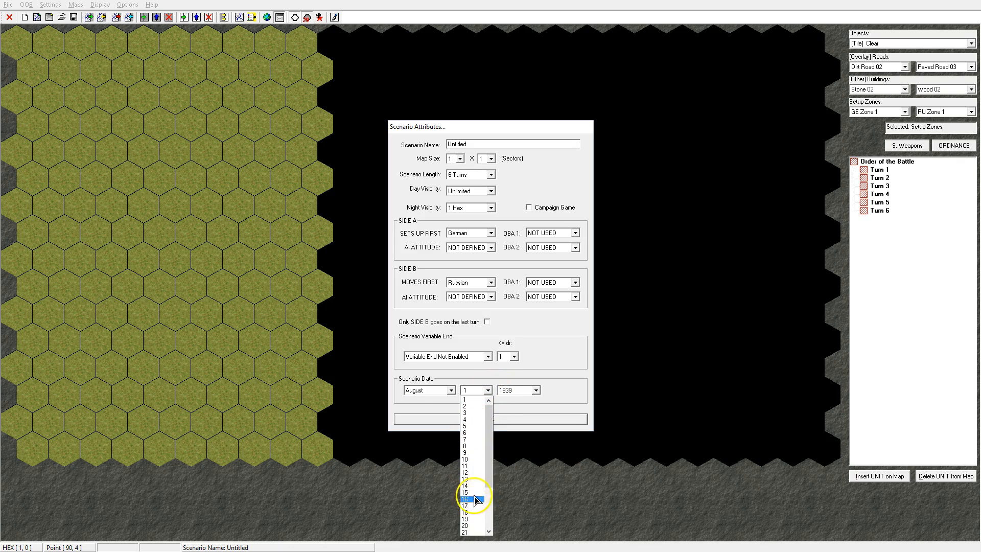
{"action": "left_click", "coordinate": [476, 473]}
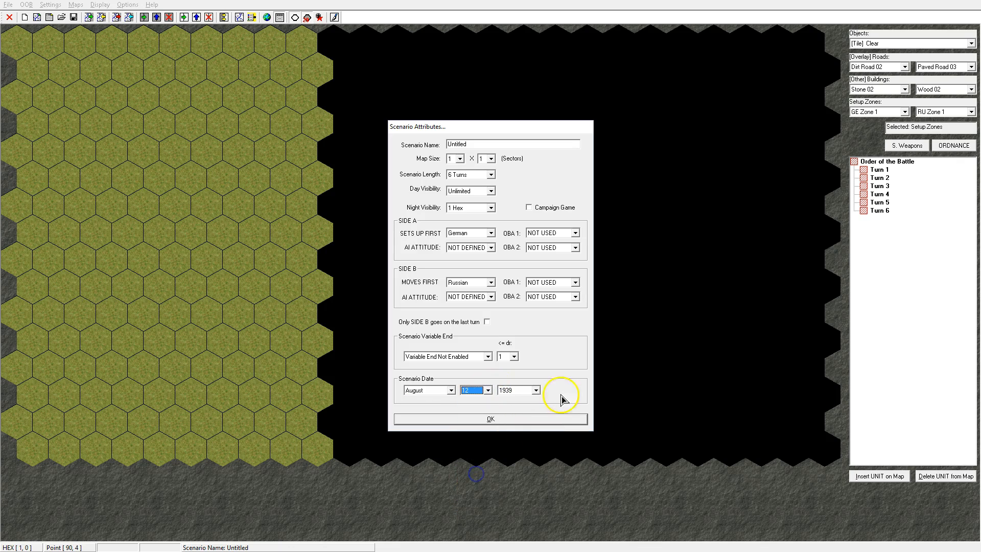
{"action": "left_click", "coordinate": [536, 390]}
{"action": "left_click", "coordinate": [522, 412]}
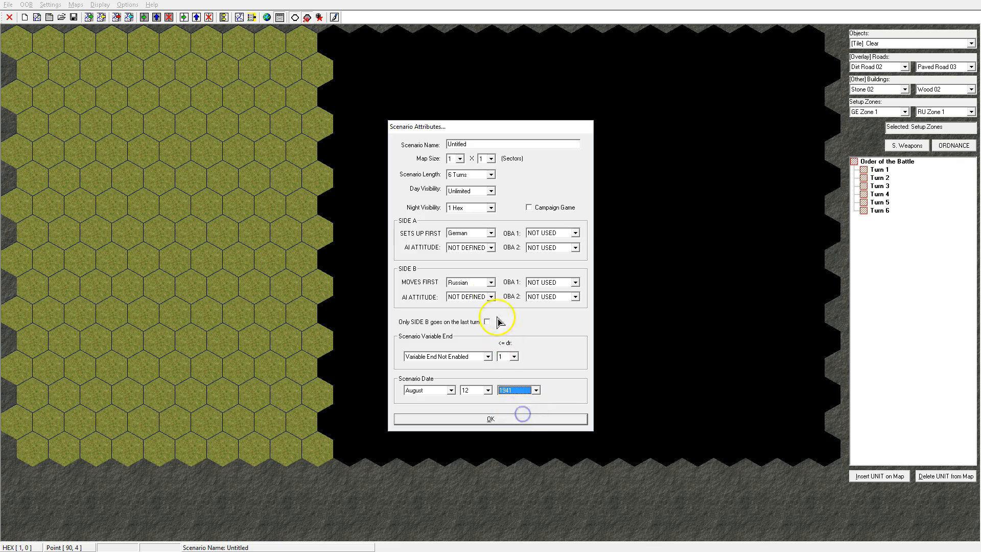
Make Side A, which sets up first, Russian with the AI attitude HOLD.
{"action": "left_click", "coordinate": [491, 233]}
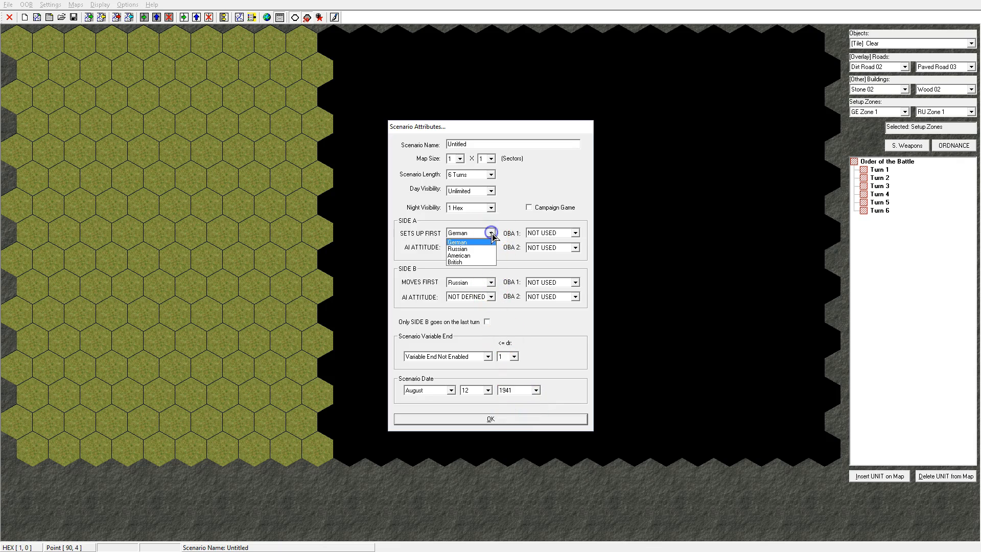
{"action": "left_click", "coordinate": [478, 247]}
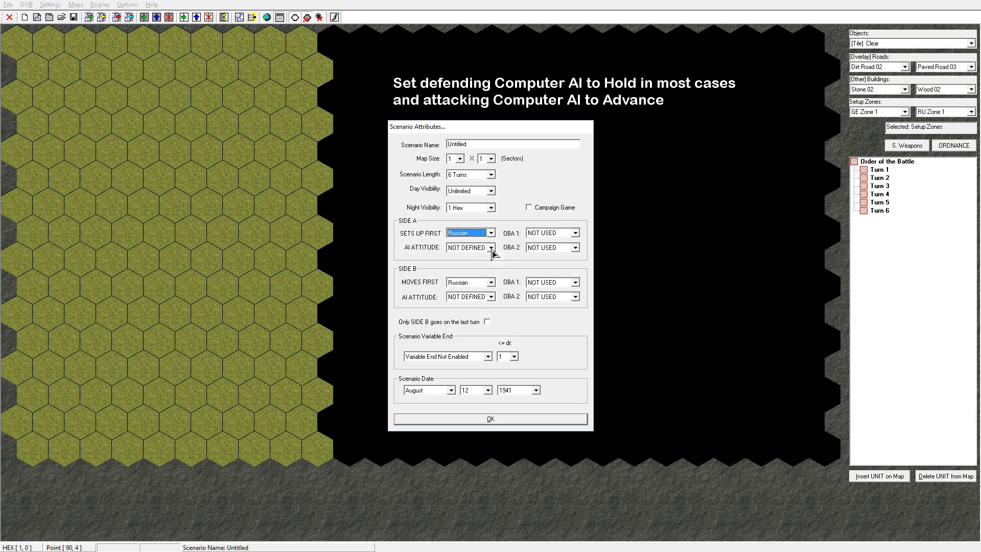
{"action": "left_click", "coordinate": [490, 248]}
{"action": "left_click", "coordinate": [479, 270]}
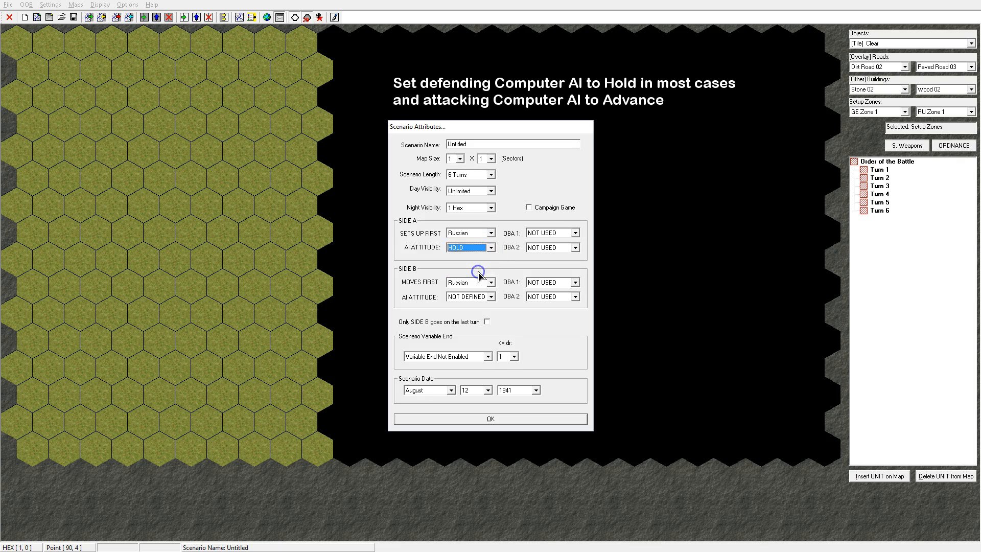
Make Side B, which moves first, German with the AI attitude ADVANCE, and confirm the scenario attributes.
{"action": "left_click", "coordinate": [491, 282]}
{"action": "left_click", "coordinate": [486, 293]}
{"action": "left_click", "coordinate": [491, 297]}
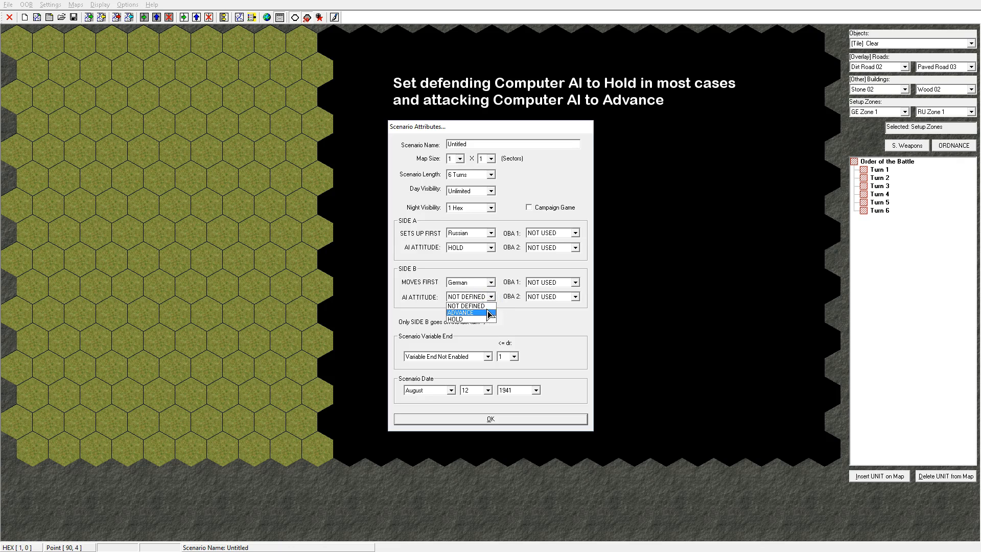
{"action": "left_click", "coordinate": [486, 312]}
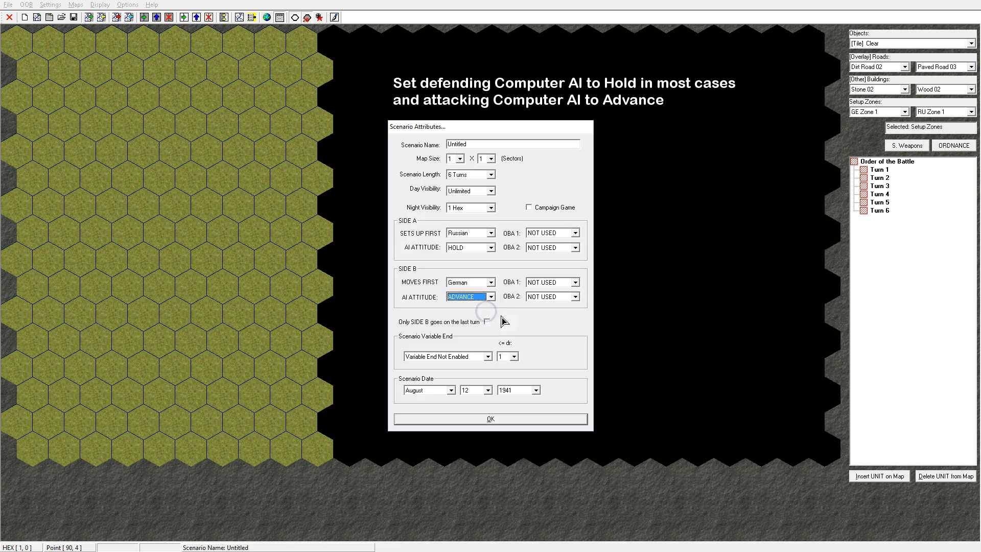
{"action": "left_click", "coordinate": [491, 420]}
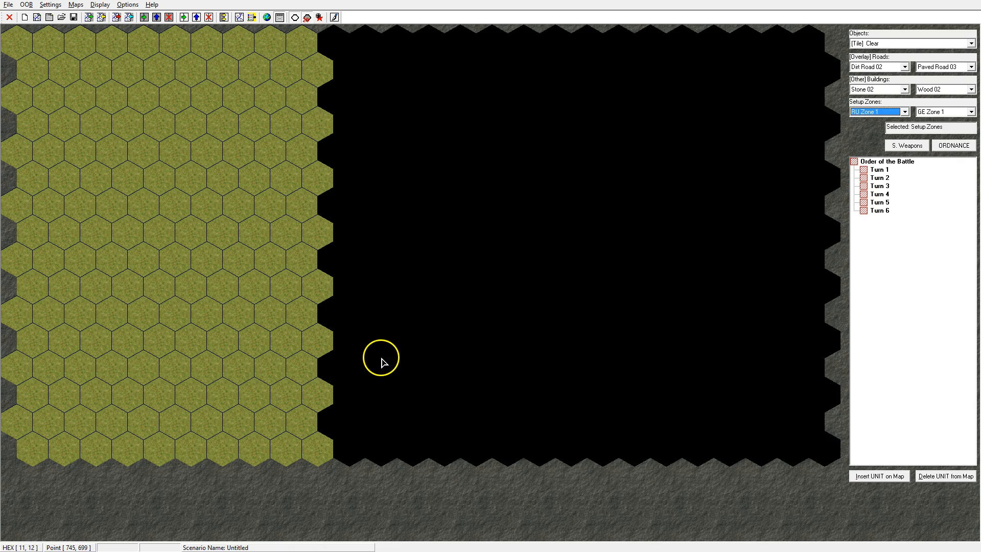
Import the map file TOTH003.map into Sector 1 and look over its terrain.
{"action": "left_click", "coordinate": [337, 169]}
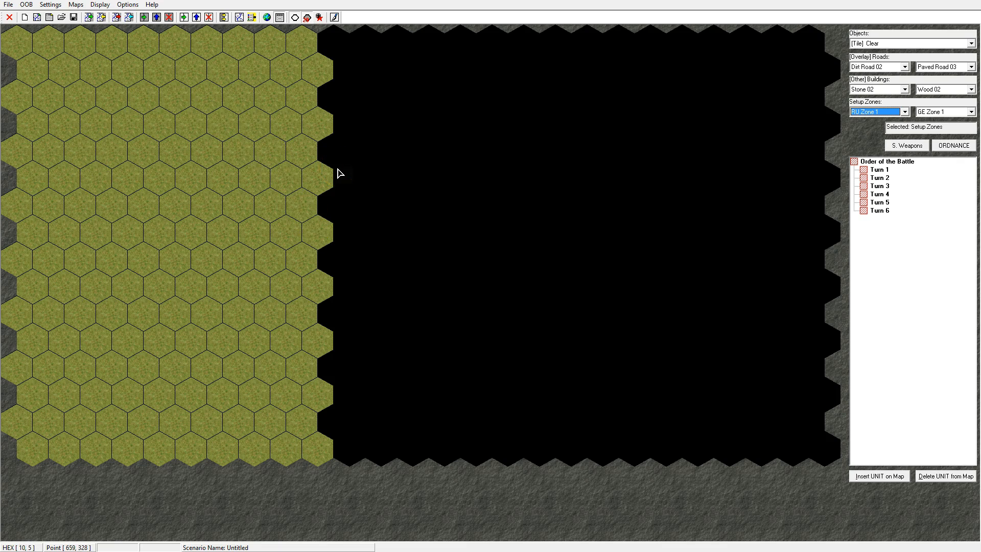
{"action": "left_click", "coordinate": [285, 142]}
{"action": "left_click", "coordinate": [76, 4]}
{"action": "left_click", "coordinate": [77, 29]}
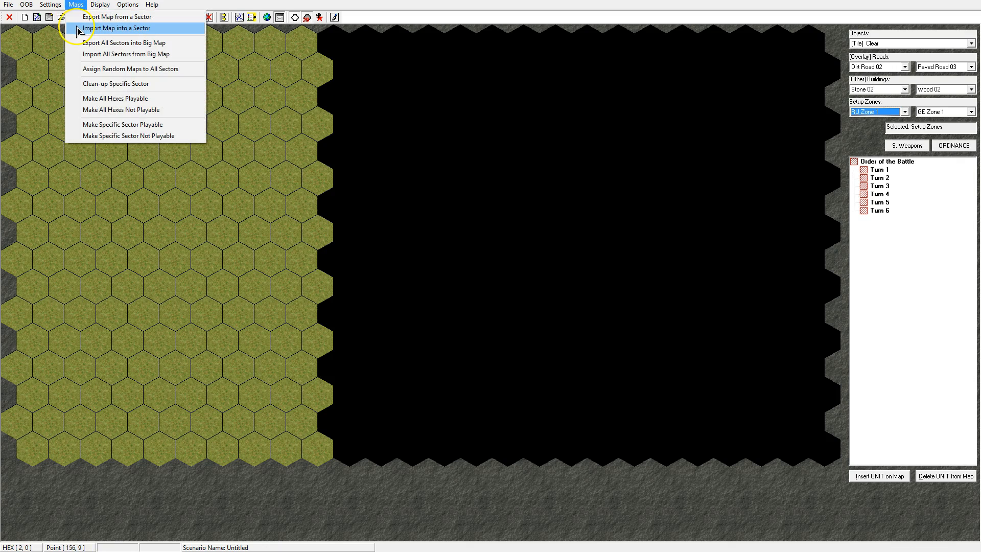
{"action": "left_click", "coordinate": [114, 29]}
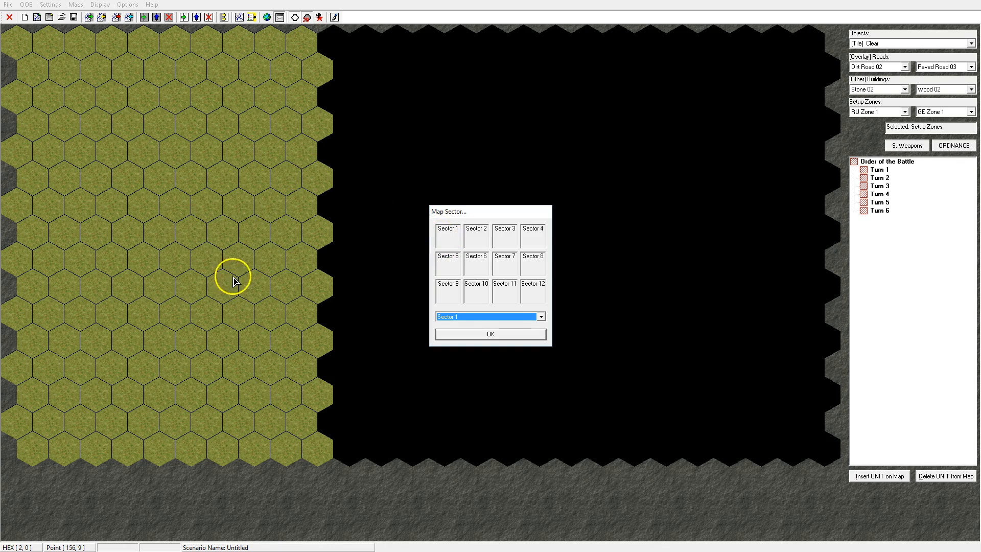
{"action": "left_click", "coordinate": [505, 334]}
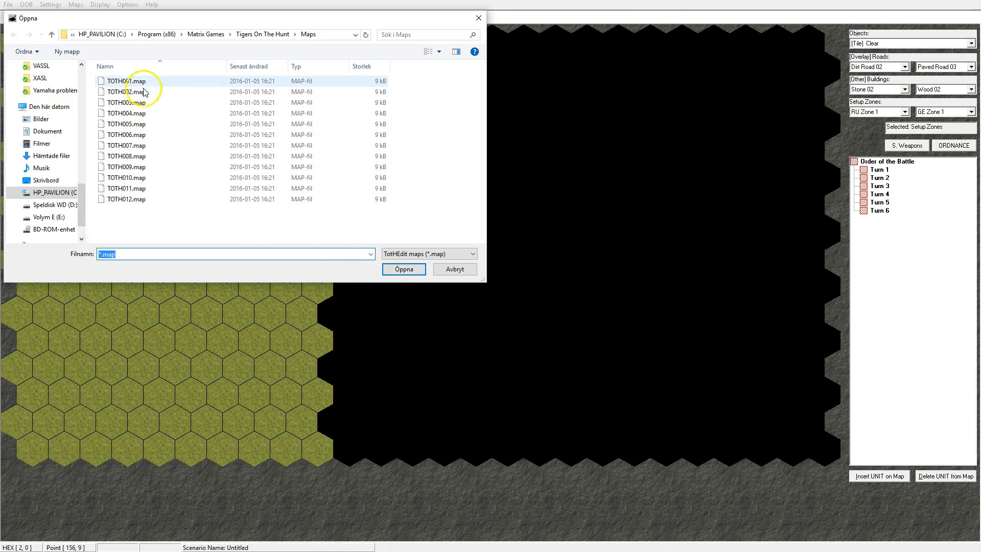
{"action": "left_click", "coordinate": [140, 104]}
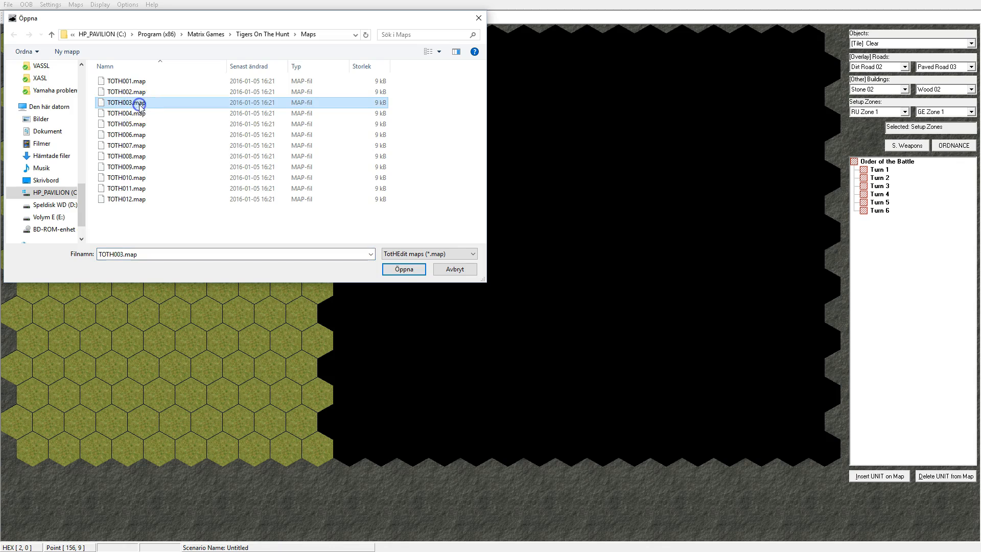
{"action": "left_click", "coordinate": [403, 269]}
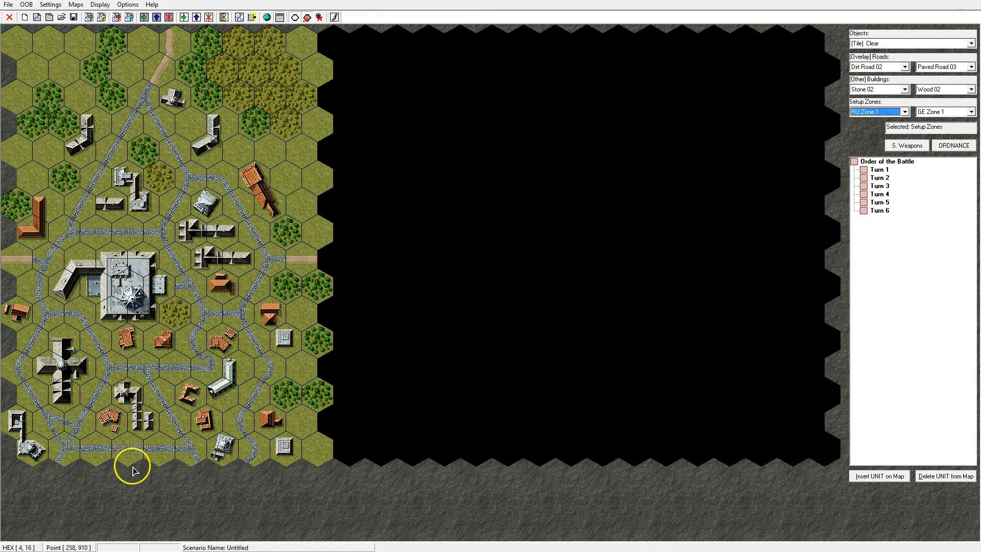
{"action": "mouse_move", "coordinate": [140, 550]}
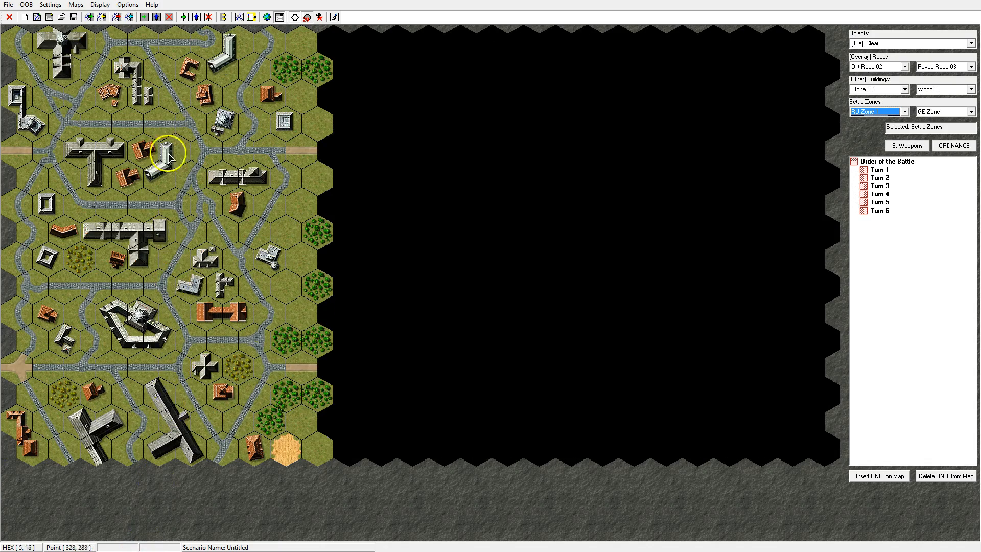
{"action": "mouse_move", "coordinate": [129, 1]}
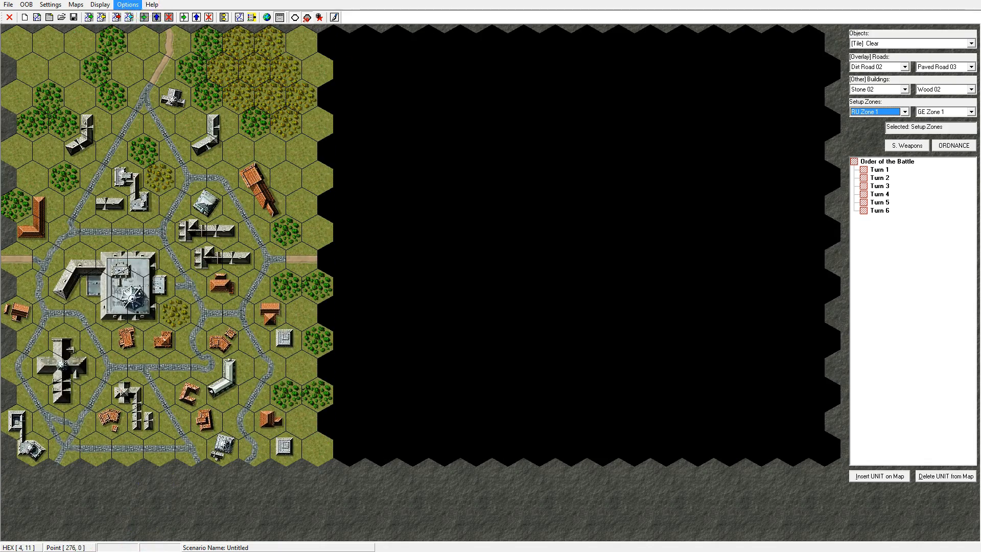
Clean up Sector 1 to clear the imported map's terrain.
{"action": "left_click", "coordinate": [75, 5]}
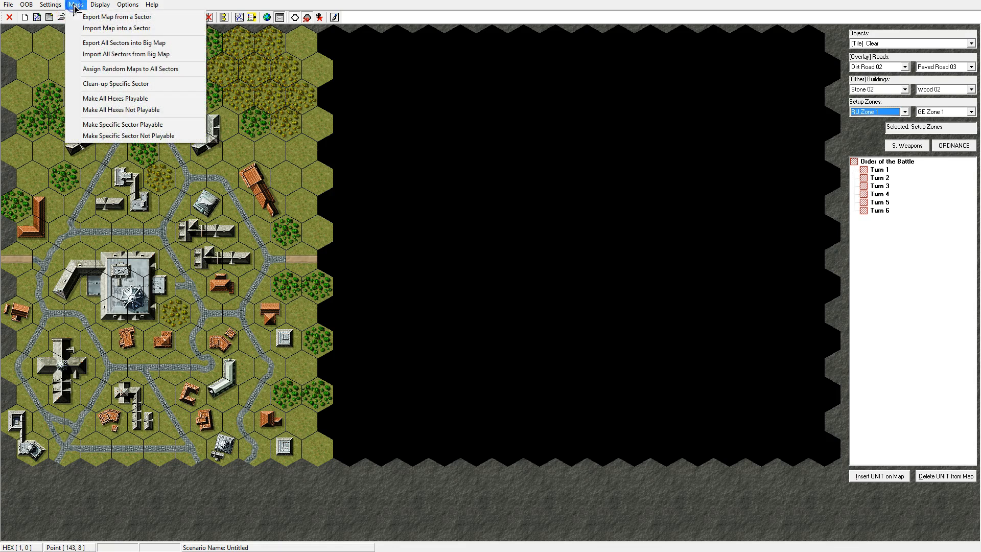
{"action": "left_click", "coordinate": [90, 84]}
{"action": "left_click", "coordinate": [444, 257]}
{"action": "left_click", "coordinate": [491, 335]}
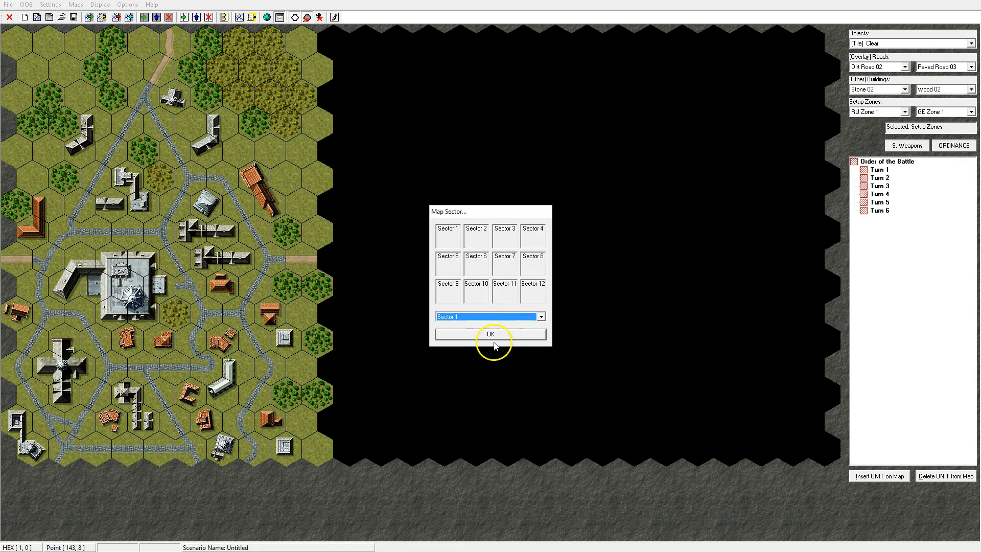
{"action": "left_click", "coordinate": [366, 306]}
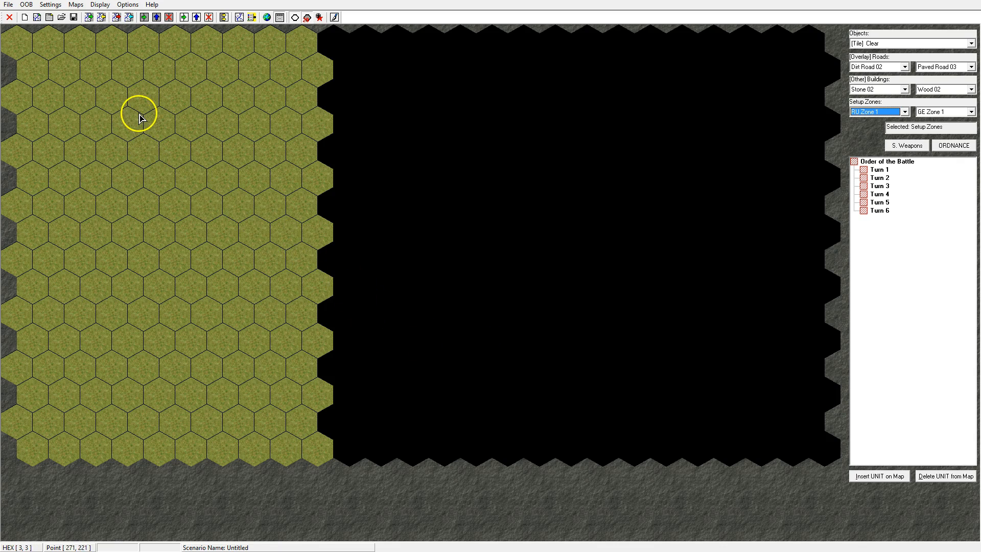
Assign random maps to all sectors.
{"action": "left_click", "coordinate": [75, 5]}
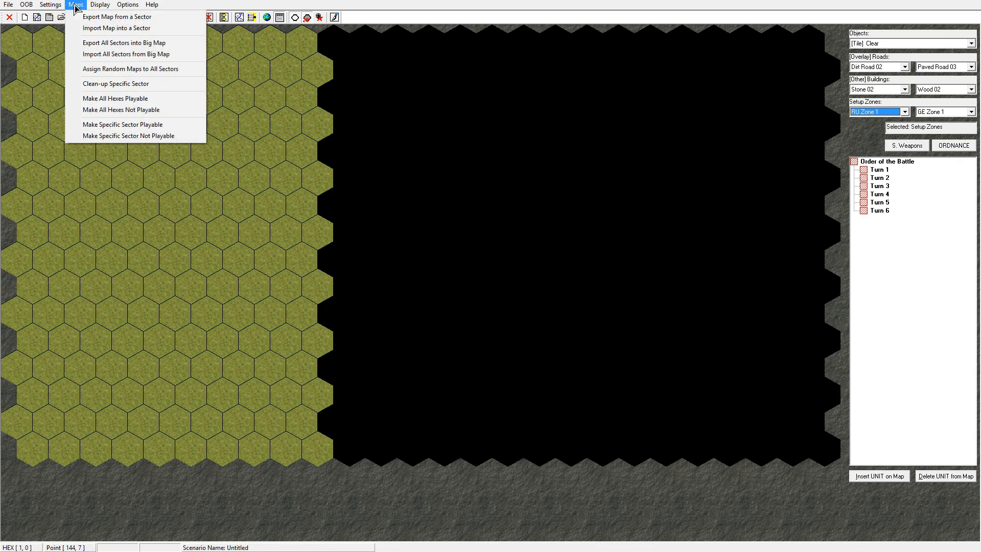
{"action": "left_click", "coordinate": [87, 72]}
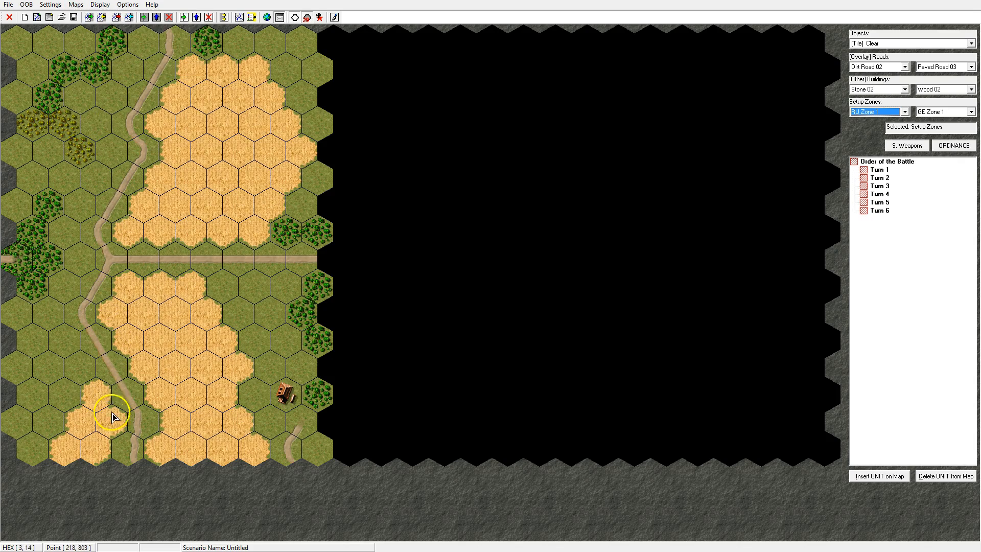
Look over the randomly assigned terrain and clean up Sector 1 so that all its hexes are clear.
{"action": "mouse_move", "coordinate": [112, 551]}
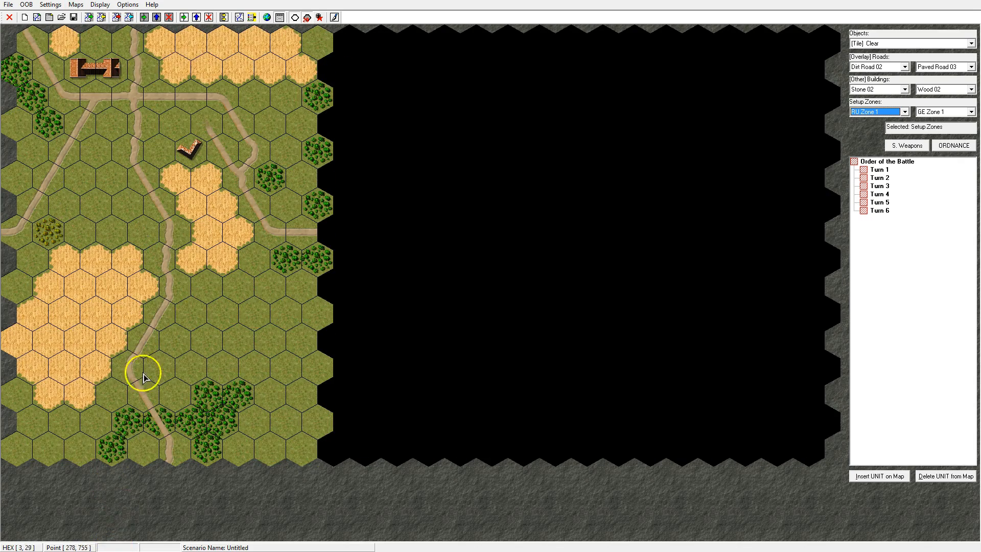
{"action": "mouse_move", "coordinate": [183, 9]}
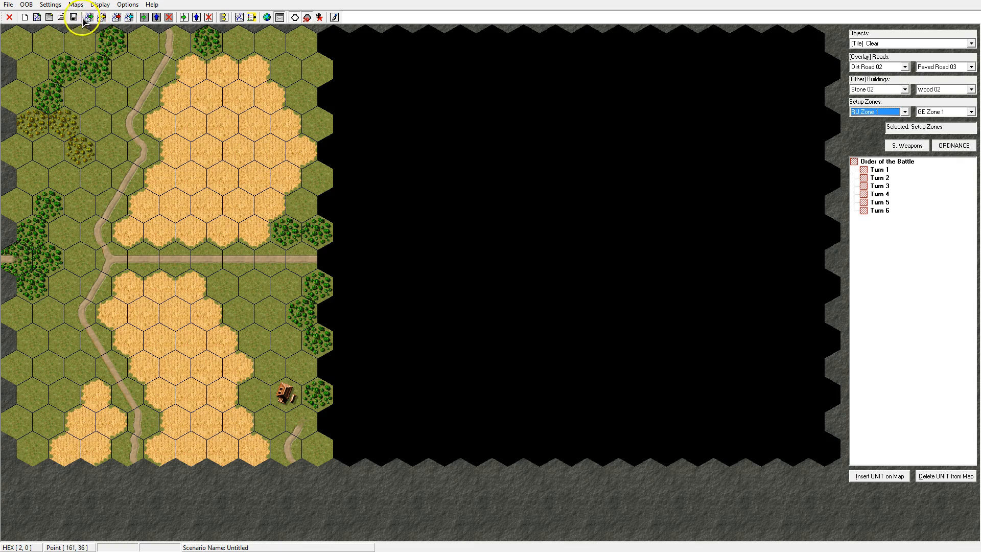
{"action": "left_click", "coordinate": [75, 5]}
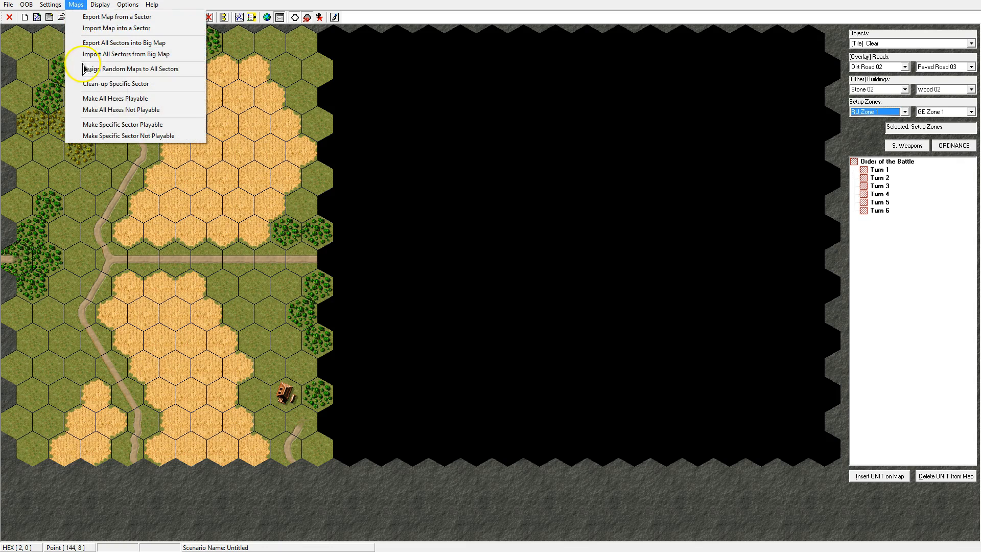
{"action": "left_click", "coordinate": [85, 83]}
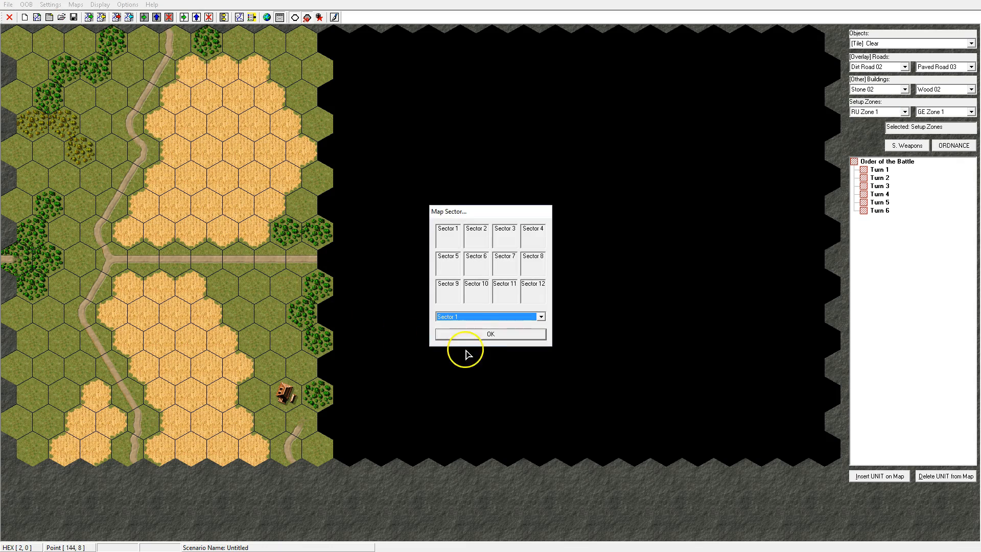
{"action": "left_click", "coordinate": [479, 335]}
{"action": "left_click", "coordinate": [316, 294]}
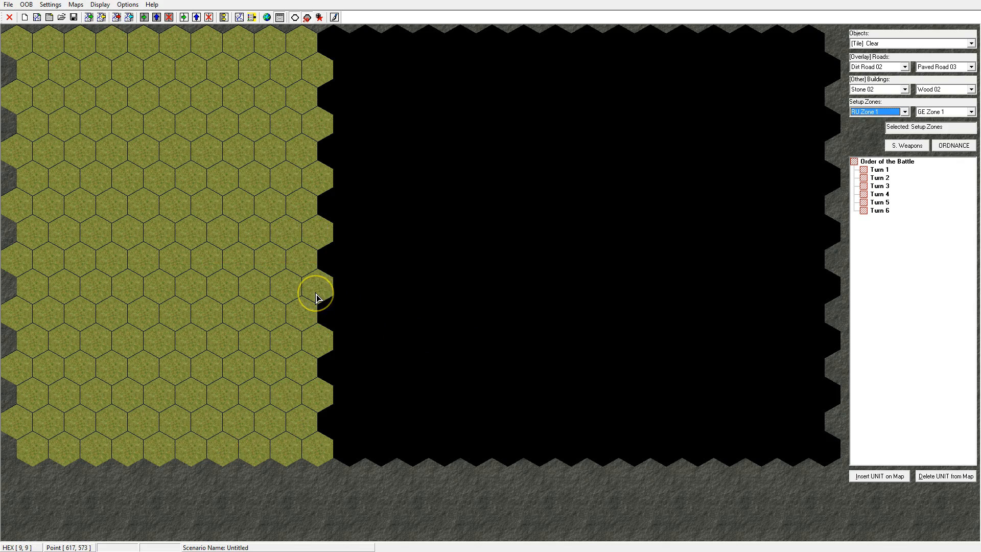
{"action": "left_click", "coordinate": [330, 242]}
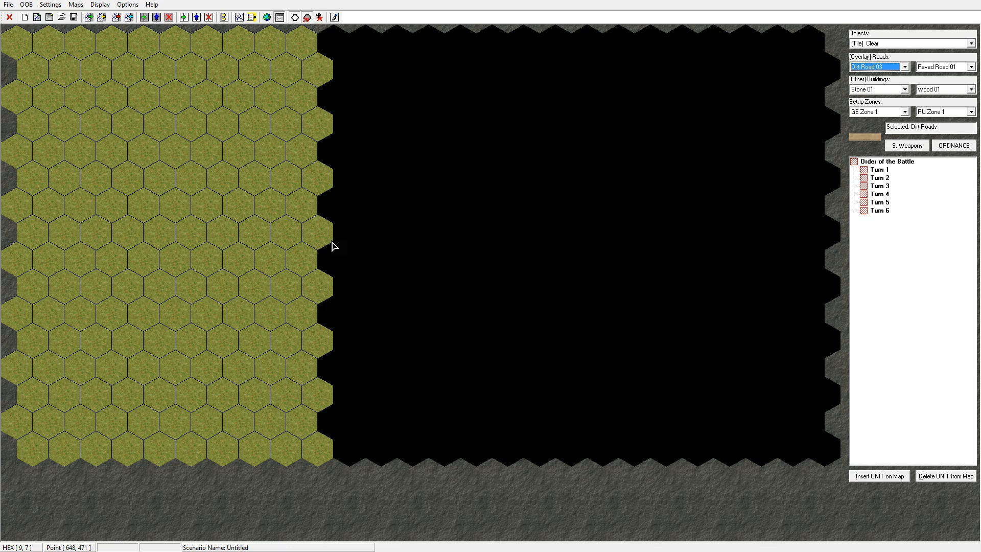
{"action": "left_click", "coordinate": [333, 210]}
{"action": "left_click", "coordinate": [335, 141]}
{"action": "left_click", "coordinate": [333, 64]}
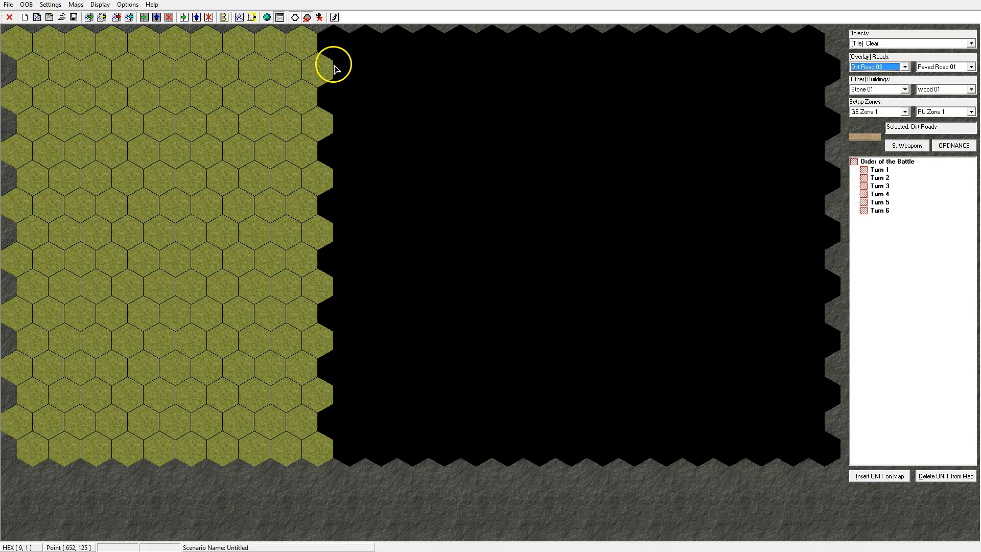
{"action": "left_click", "coordinate": [335, 18]}
{"action": "left_click_drag", "start_coordinate": [304, 64], "coordinate": [222, 123]}
Lay straight Dirt Road 03 pieces on hex row 5, three hexes on the east side and three on the west side.
{"action": "left_click", "coordinate": [878, 66]}
{"action": "scroll", "coordinate": [876, 72], "scroll_direction": "up", "scroll_amount": 2}
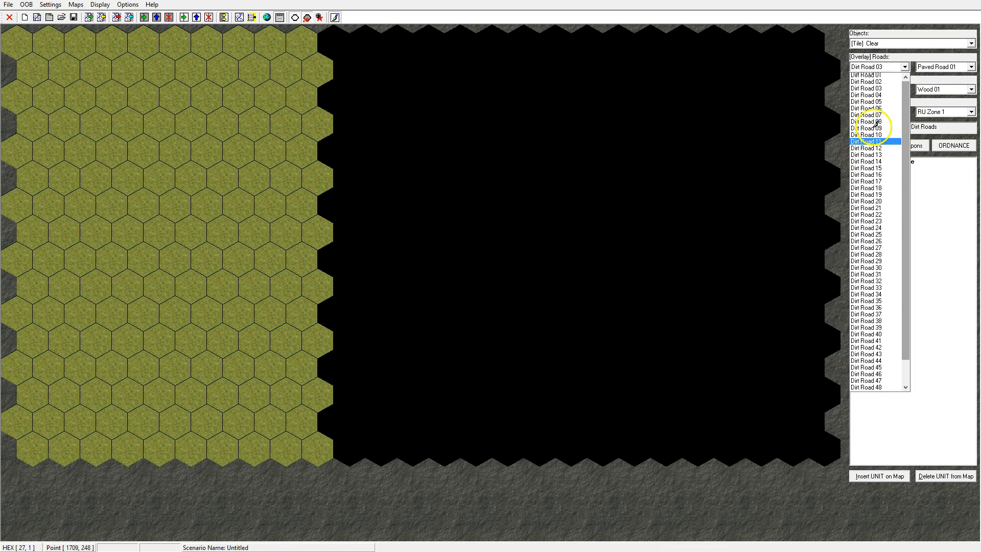
{"action": "left_click", "coordinate": [874, 75]}
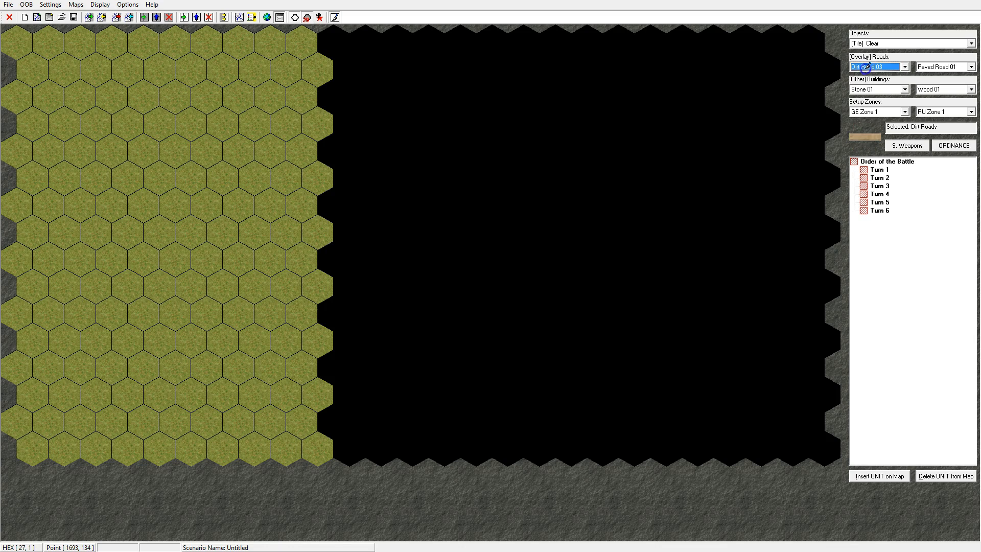
{"action": "left_click", "coordinate": [865, 69]}
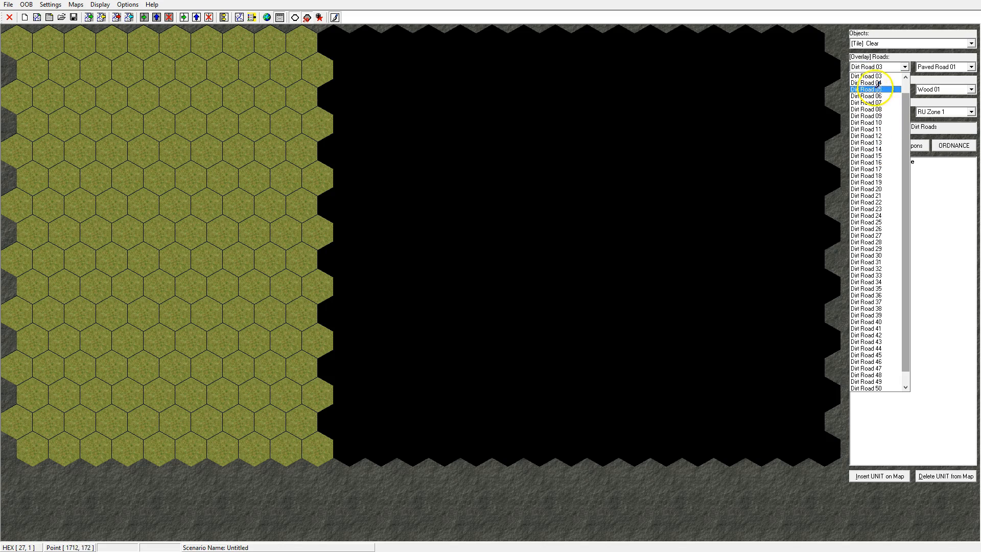
{"action": "left_click", "coordinate": [868, 67]}
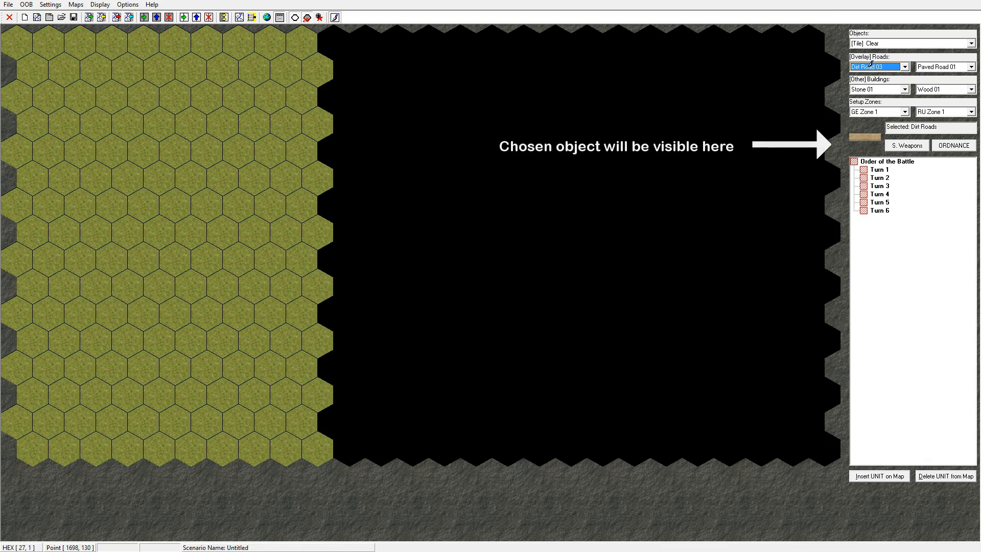
{"action": "left_click", "coordinate": [320, 173]}
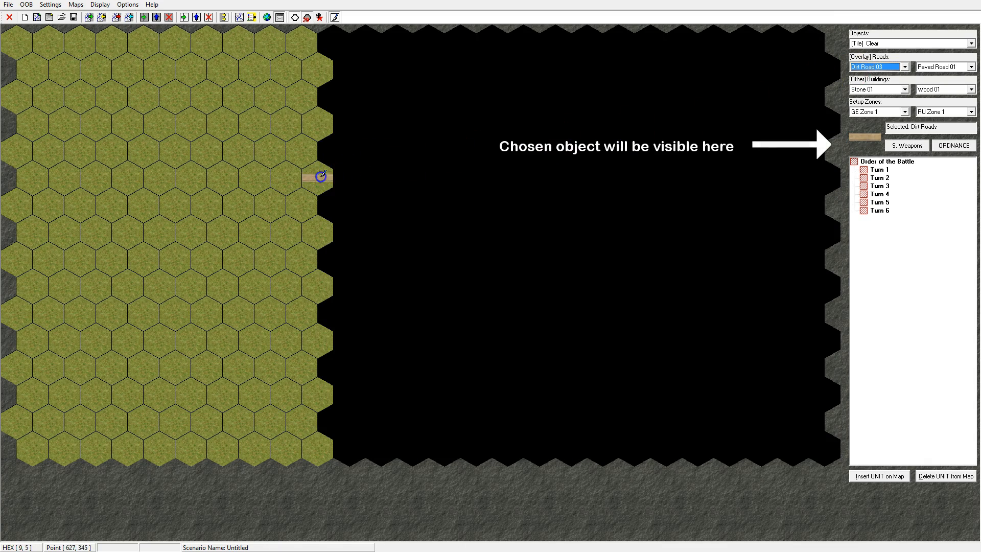
{"action": "left_click", "coordinate": [290, 178]}
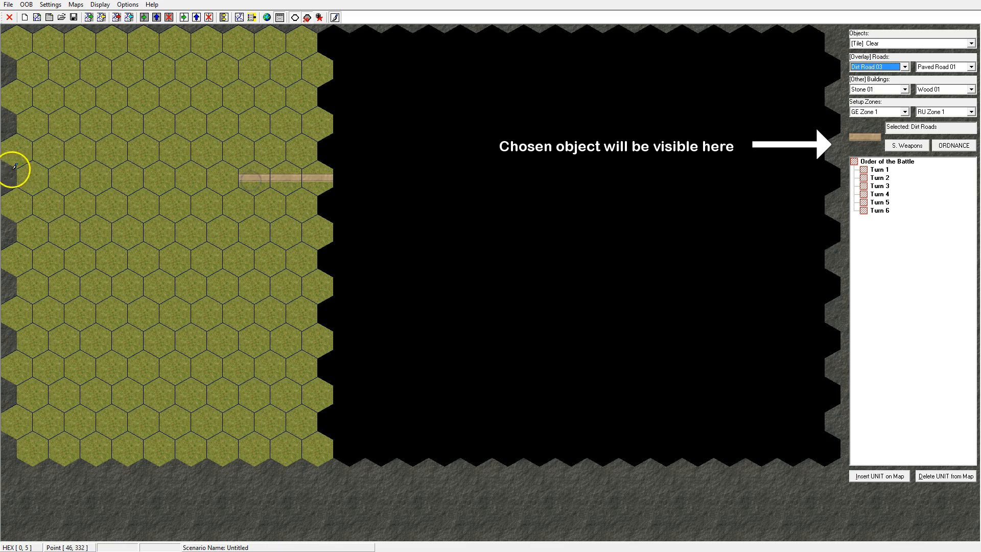
{"action": "left_click", "coordinate": [50, 177]}
{"action": "left_click", "coordinate": [95, 177]}
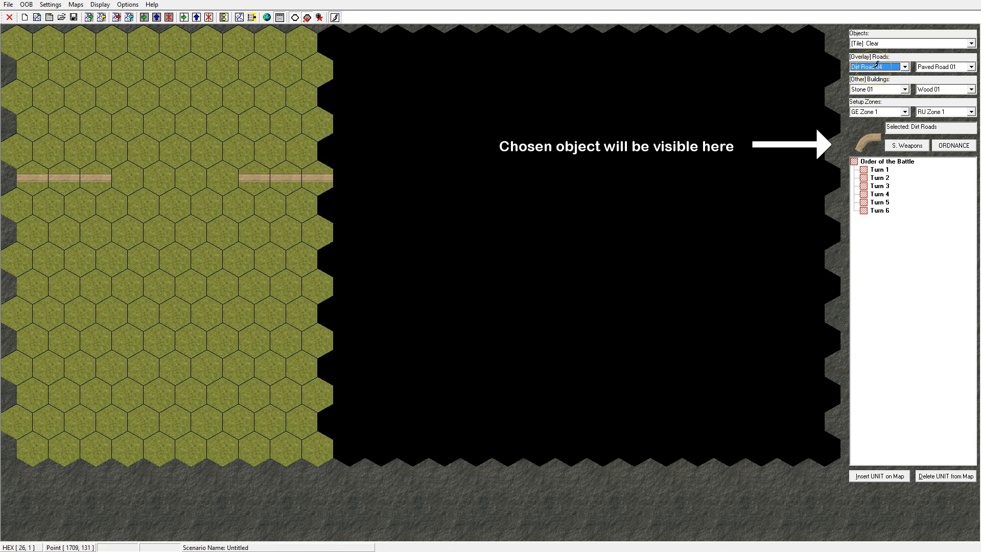
Place a Dirt Road 14 fork at the inner end of the west road and a mirrored fork at the east road's inner end.
{"action": "scroll", "coordinate": [876, 65], "scroll_direction": "down", "scroll_amount": 2}
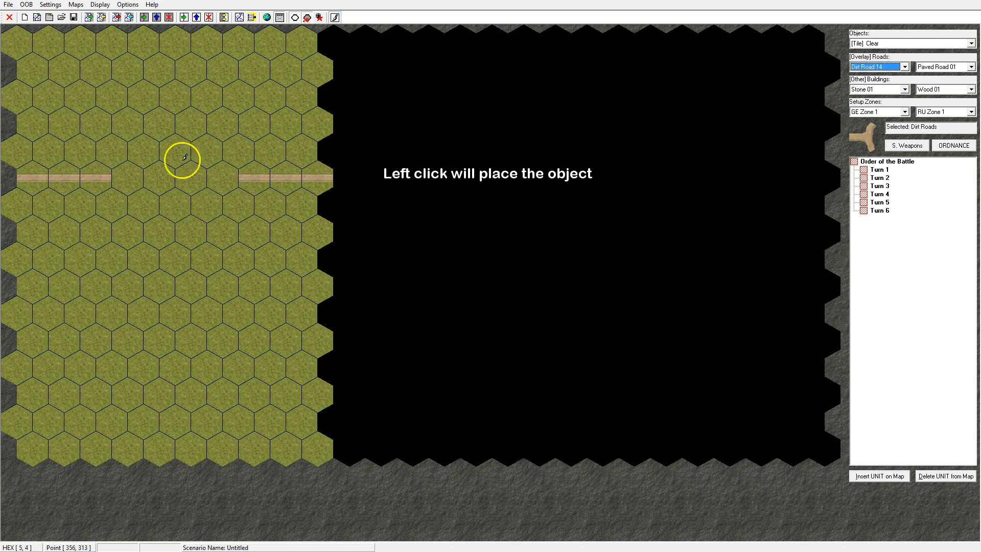
{"action": "left_click", "coordinate": [132, 175]}
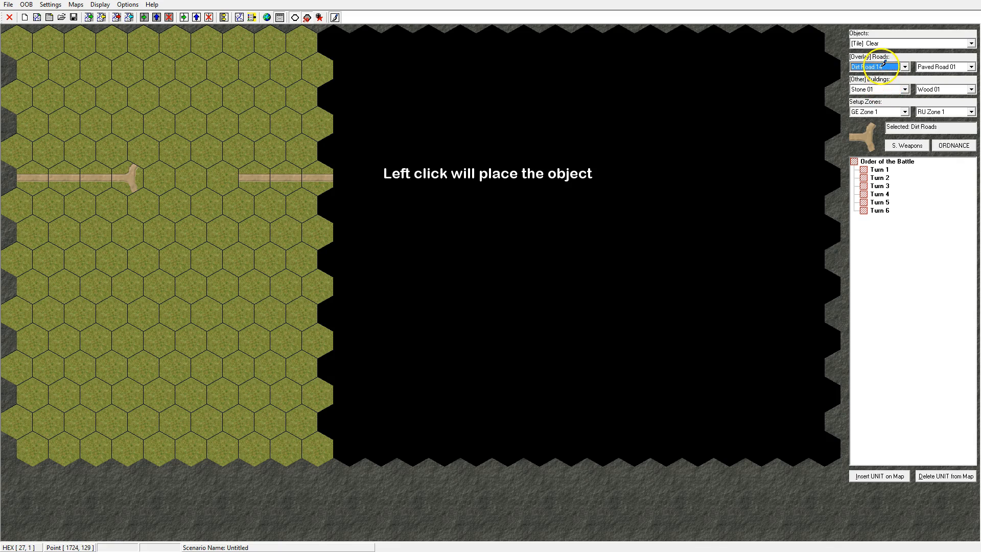
{"action": "left_click", "coordinate": [221, 176]}
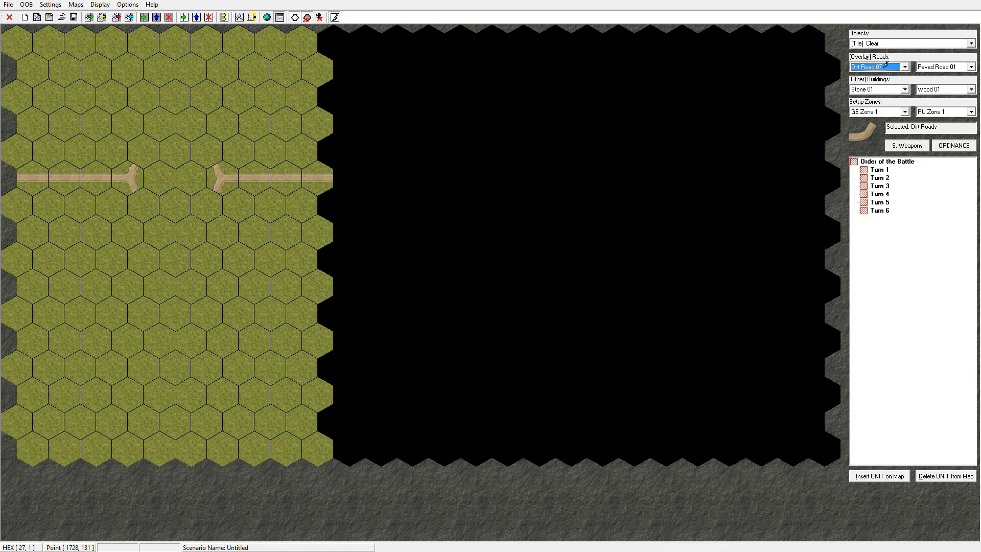
Place four curved dirt road pieces off the two forks to form the corners of a loop, using Dirt Road 05 northeast and Dirt Road 07 southeast.
{"action": "left_click", "coordinate": [147, 206]}
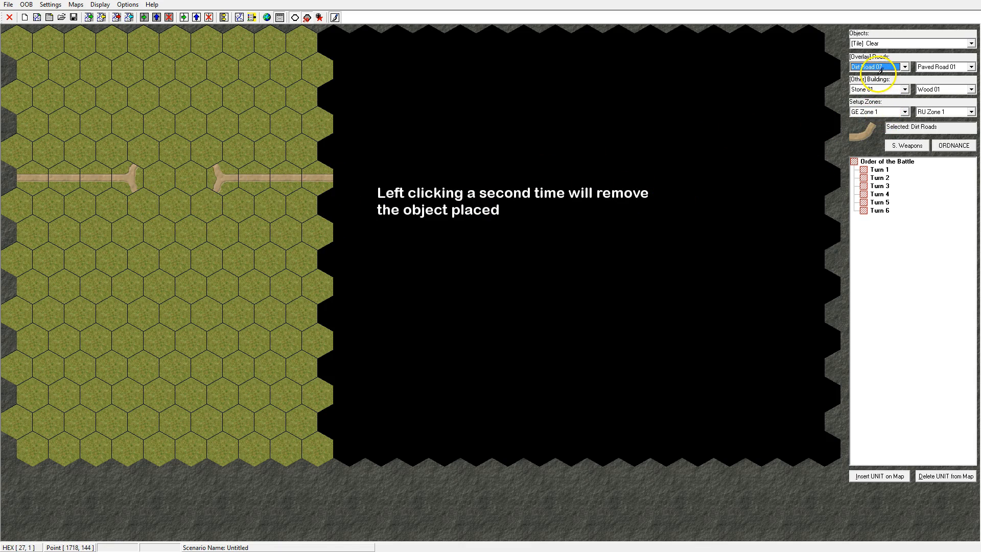
{"action": "scroll", "coordinate": [880, 70], "scroll_direction": "up", "scroll_amount": 1}
{"action": "left_click", "coordinate": [128, 199]}
{"action": "scroll", "coordinate": [869, 67], "scroll_direction": "up", "scroll_amount": 1}
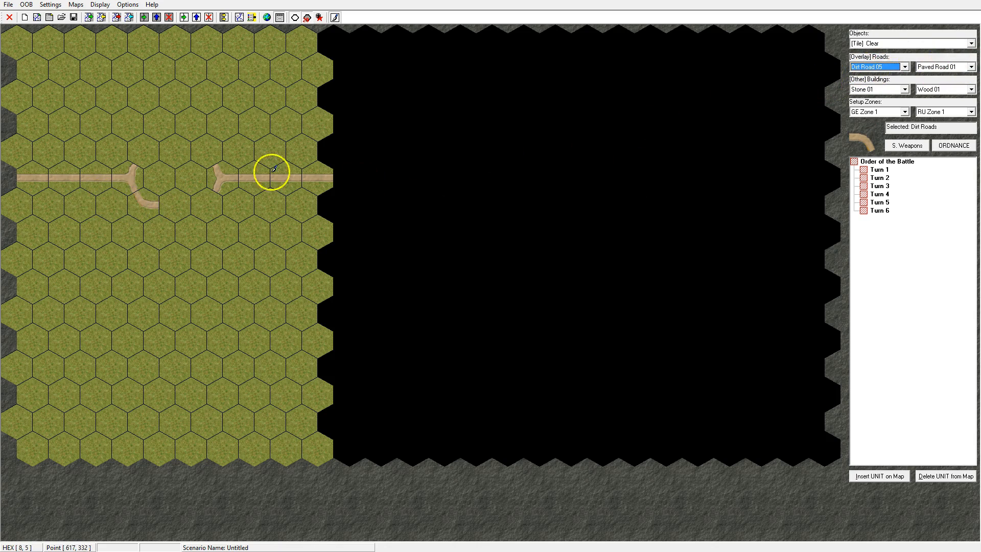
{"action": "left_click", "coordinate": [212, 149]}
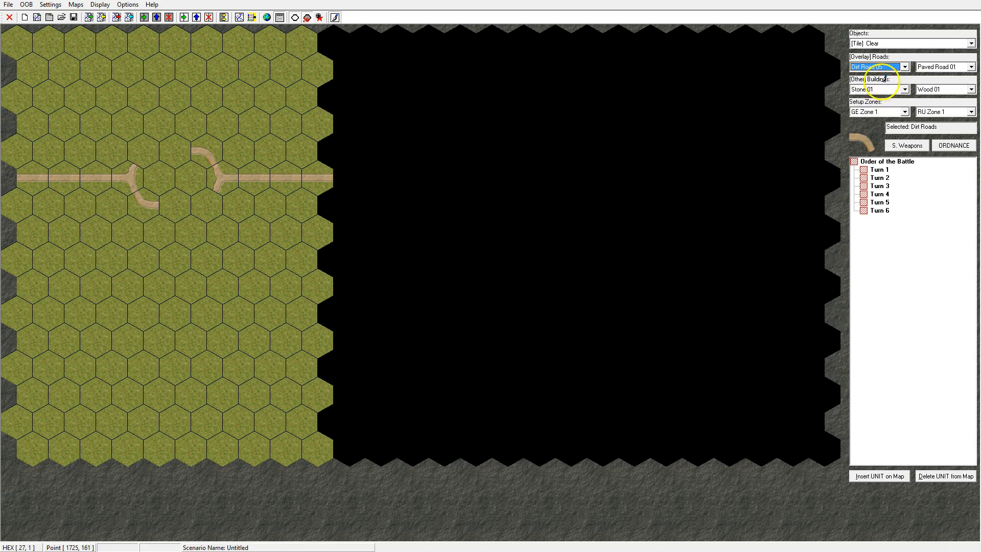
{"action": "scroll", "coordinate": [884, 77], "scroll_direction": "up", "scroll_amount": 1}
{"action": "left_click", "coordinate": [868, 66]}
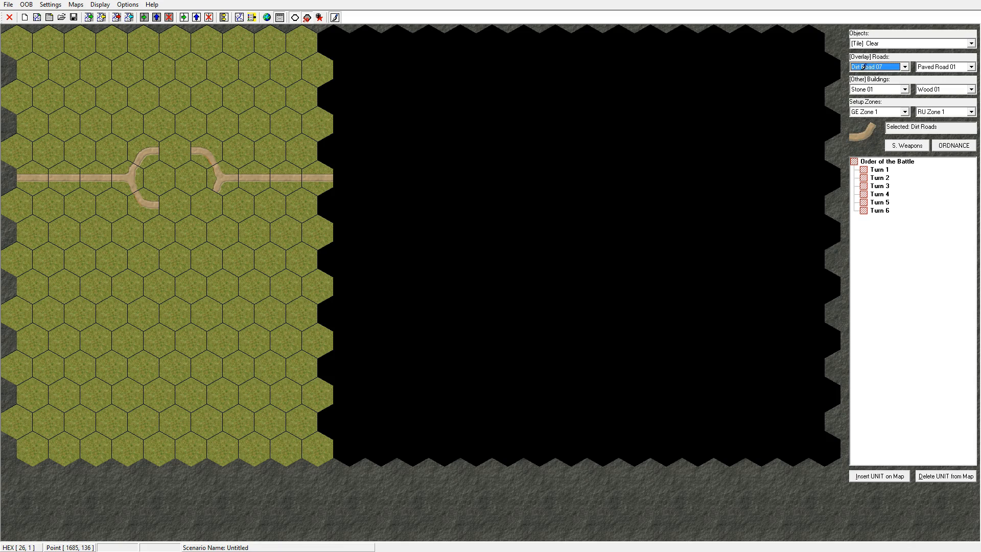
{"action": "left_click", "coordinate": [204, 206]}
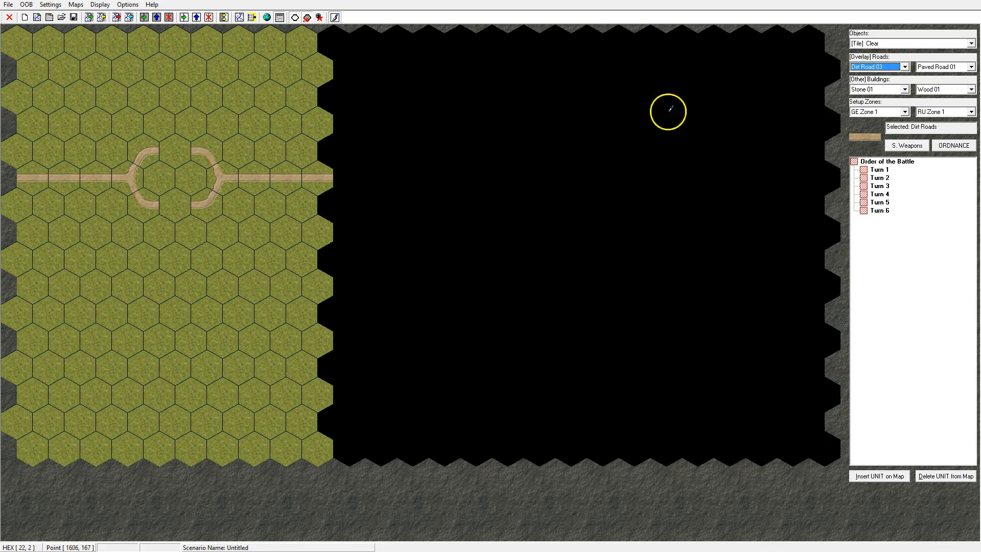
Close the road loop with one straight Dirt Road 03 piece on its north side and one on its south side.
{"action": "left_click", "coordinate": [170, 148]}
{"action": "left_click", "coordinate": [170, 204]}
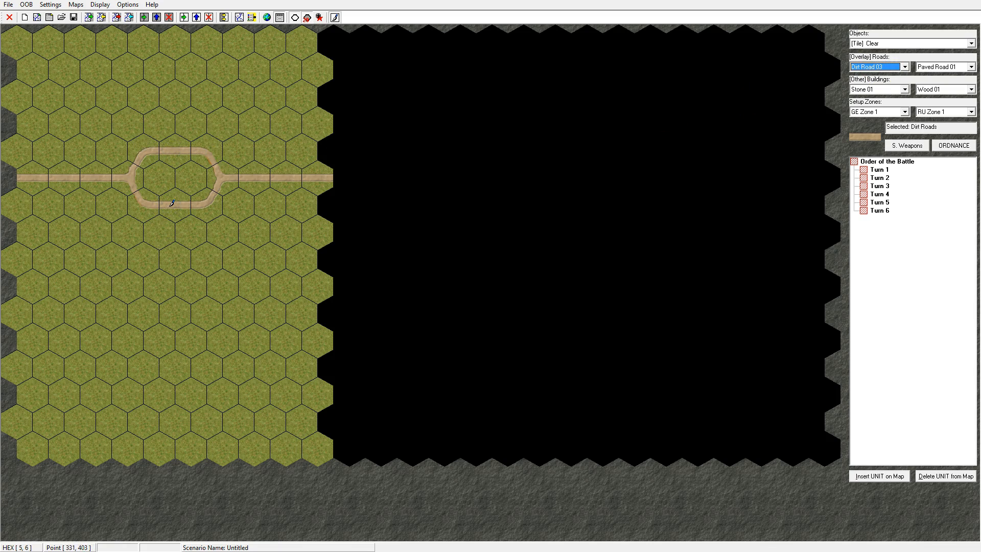
{"action": "left_click", "coordinate": [127, 167]}
{"action": "left_click", "coordinate": [215, 198]}
{"action": "left_click", "coordinate": [179, 191]}
Place wooden buildings Wood 01 and Wood 02 side by side northeast of the road loop and Wood 04 on its northwest side.
{"action": "left_click", "coordinate": [971, 89]}
{"action": "left_click", "coordinate": [956, 98]}
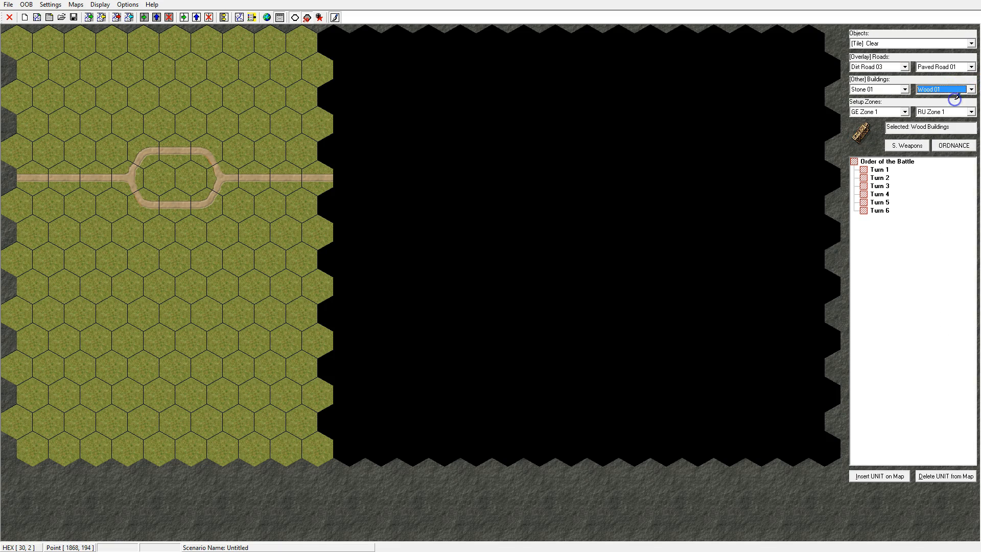
{"action": "left_click", "coordinate": [237, 149]}
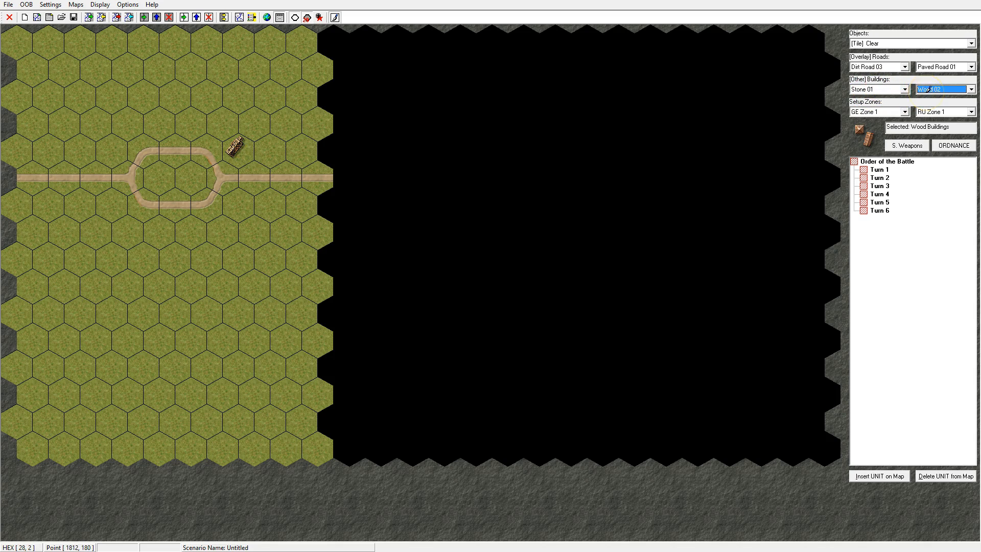
{"action": "left_click", "coordinate": [271, 151]}
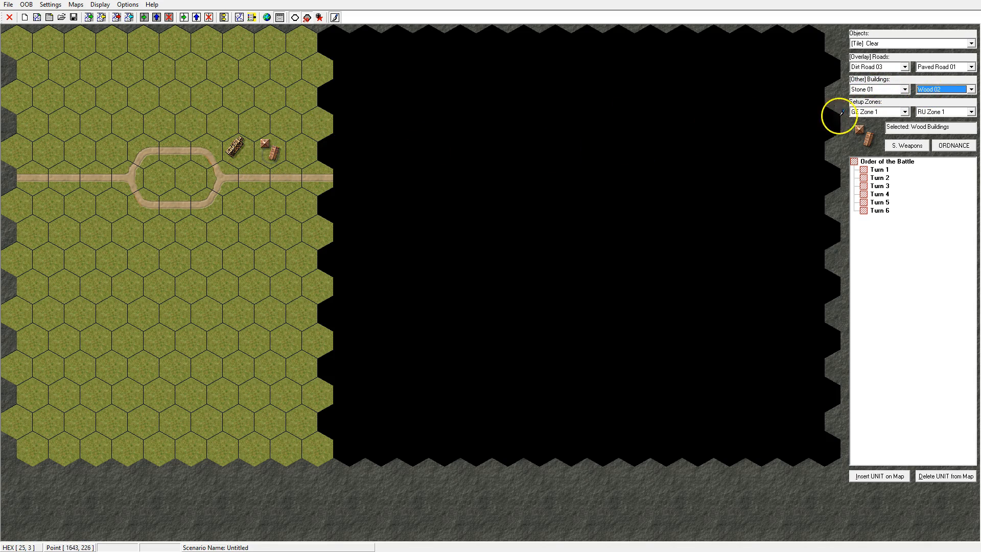
{"action": "scroll", "coordinate": [937, 90], "scroll_direction": "down", "scroll_amount": 1}
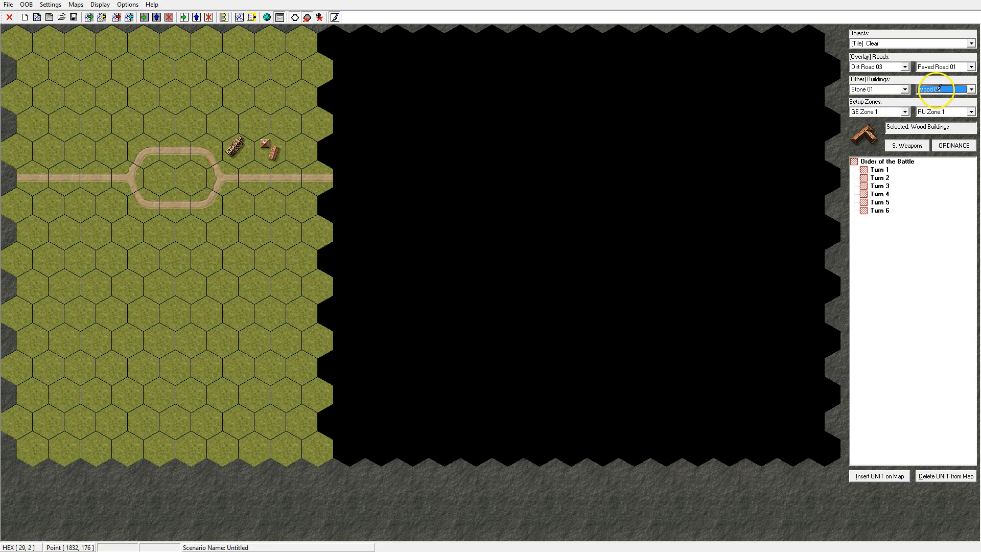
{"action": "left_click", "coordinate": [117, 143]}
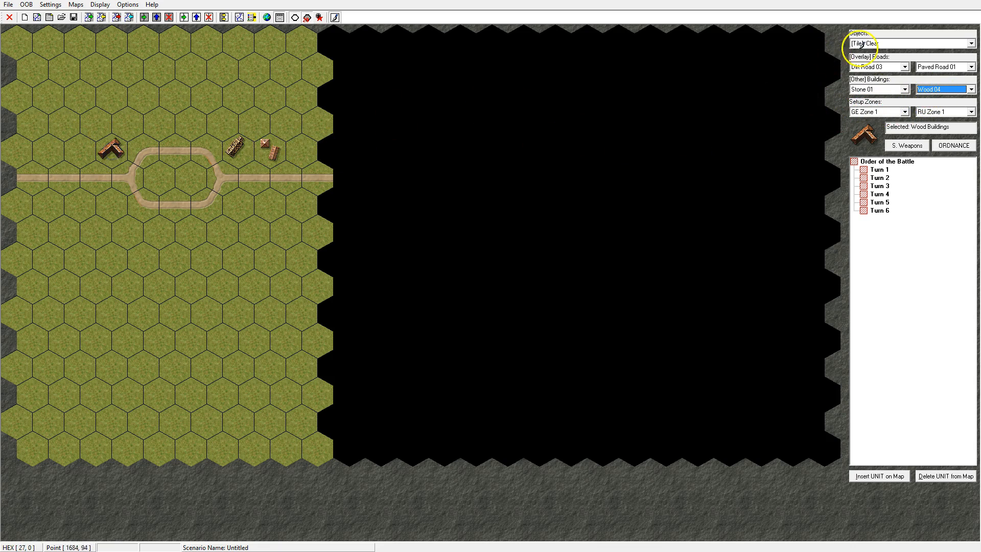
Place three different wooden buildings in a row on the hexes north of the road loop, with Wood 06 as the easternmost.
{"action": "left_click", "coordinate": [162, 124]}
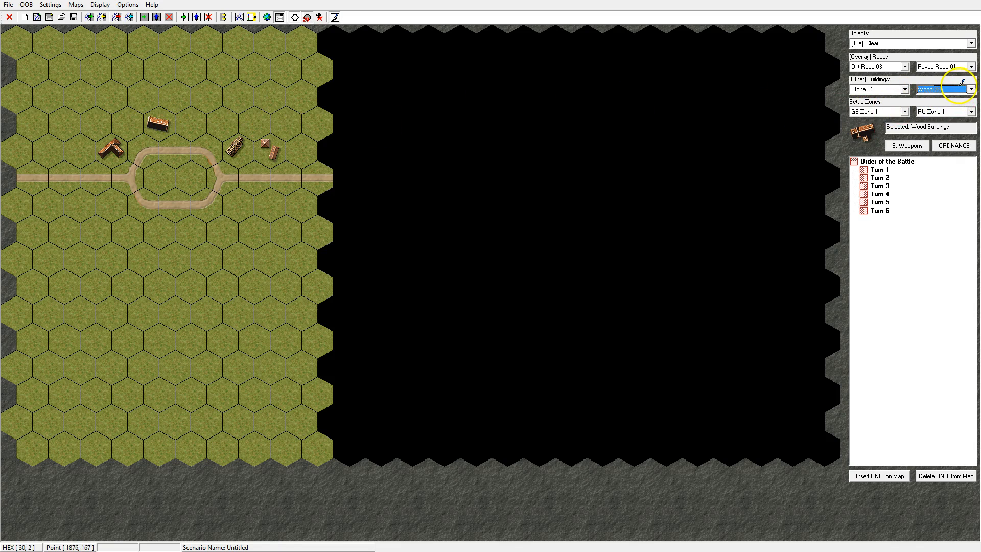
{"action": "left_click", "coordinate": [192, 120]}
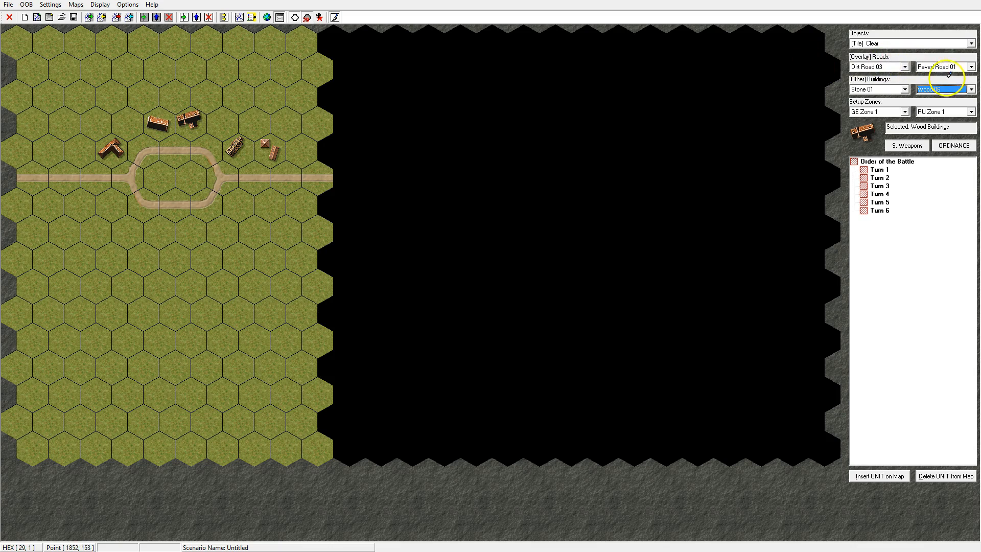
{"action": "left_click", "coordinate": [123, 121]}
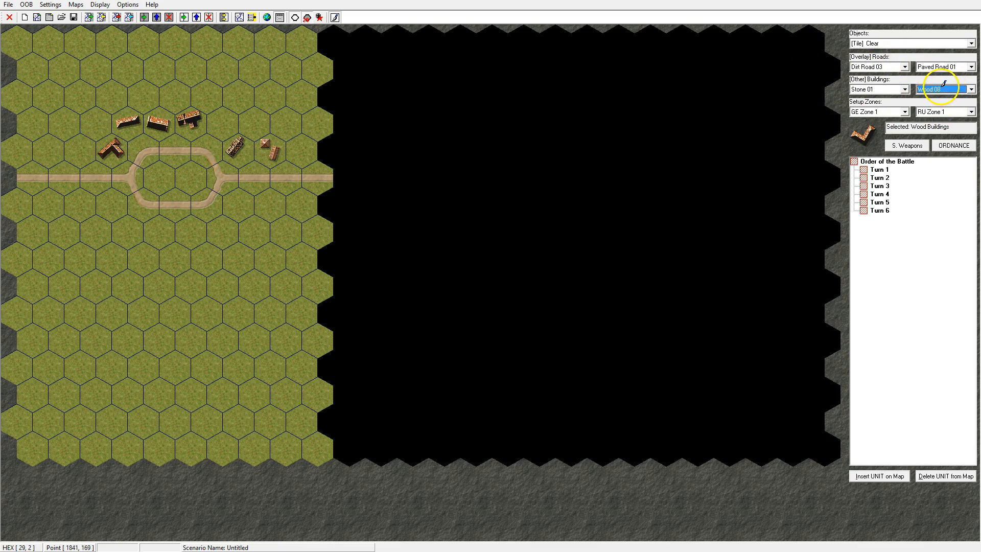
Place Wood 08 southeast of the road loop, Wood 09 and another wooden building directly south, and Wood 11 southwest.
{"action": "left_click", "coordinate": [240, 202]}
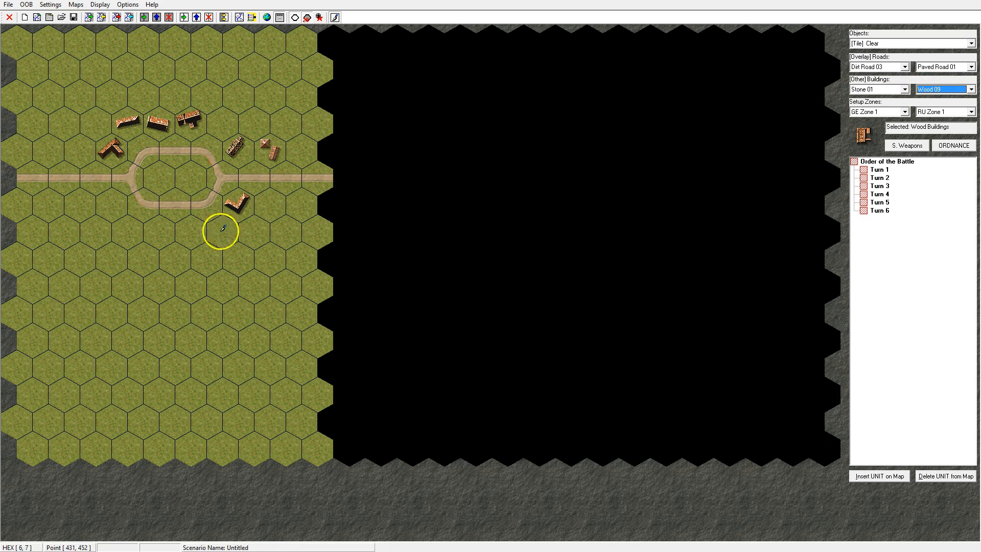
{"action": "left_click", "coordinate": [160, 231]}
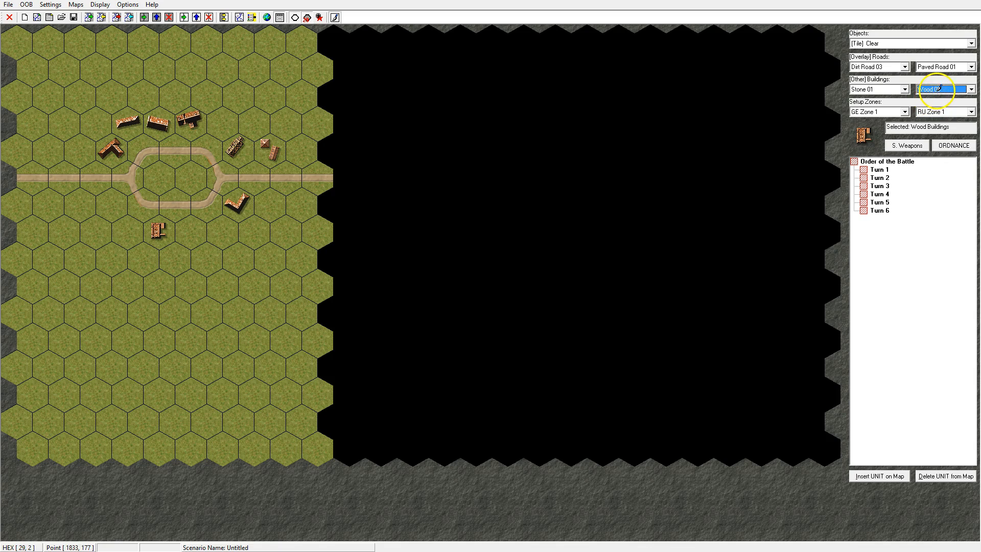
{"action": "left_click", "coordinate": [194, 229]}
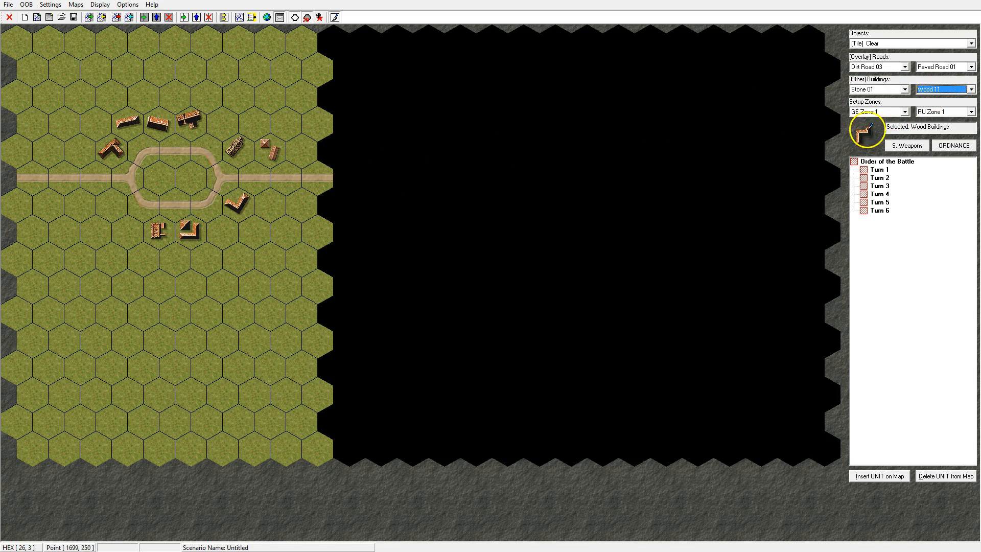
{"action": "left_click", "coordinate": [108, 209]}
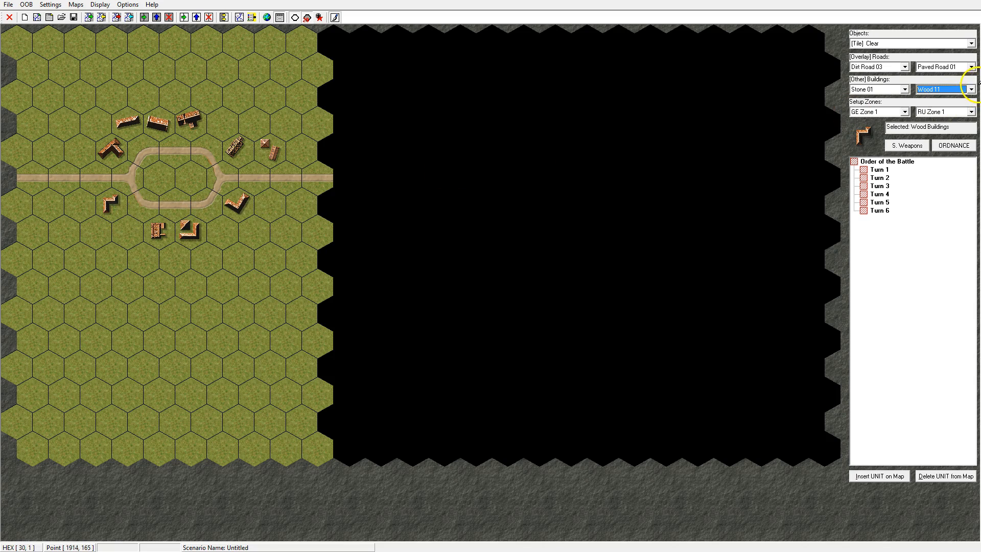
Place a wooden building southwest of the road loop, and Wood 13 and another wooden building in the row south of the eastern road.
{"action": "scroll", "coordinate": [975, 83], "scroll_direction": "down", "scroll_amount": 1}
{"action": "left_click", "coordinate": [127, 229]}
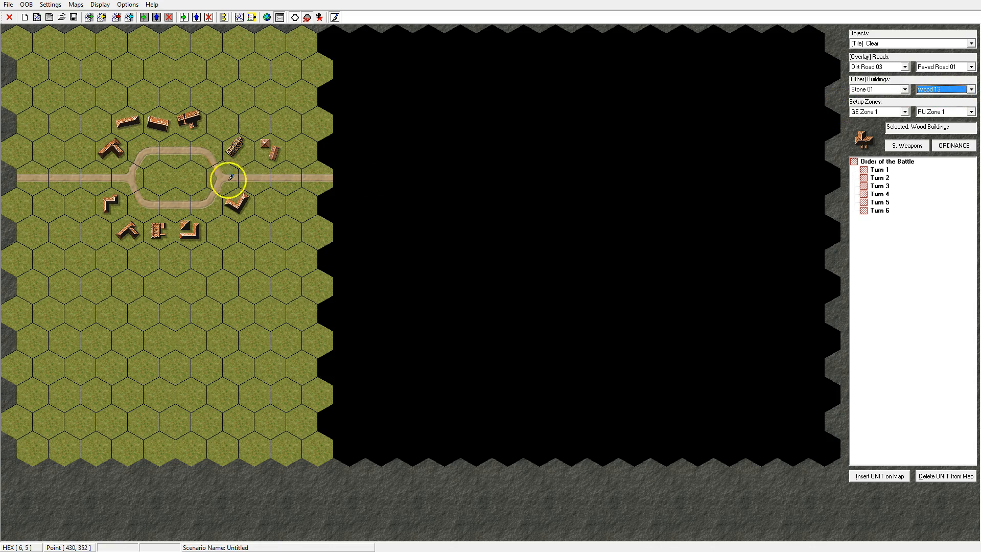
{"action": "left_click", "coordinate": [268, 206]}
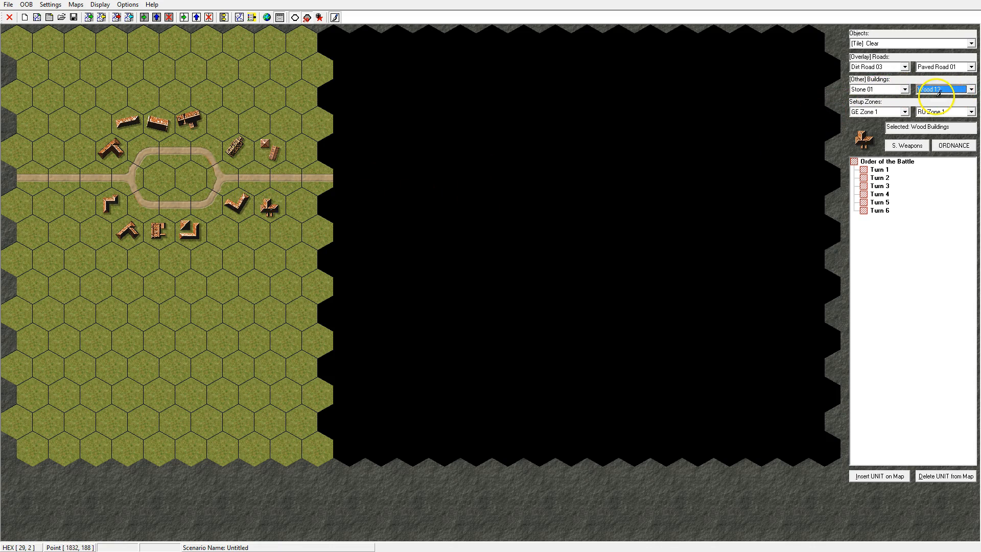
{"action": "left_click", "coordinate": [301, 205]}
Extend the building row north of the western road to the map edge with Wood 15, another wooden building and Wood 17.
{"action": "scroll", "coordinate": [938, 91], "scroll_direction": "down", "scroll_amount": 1}
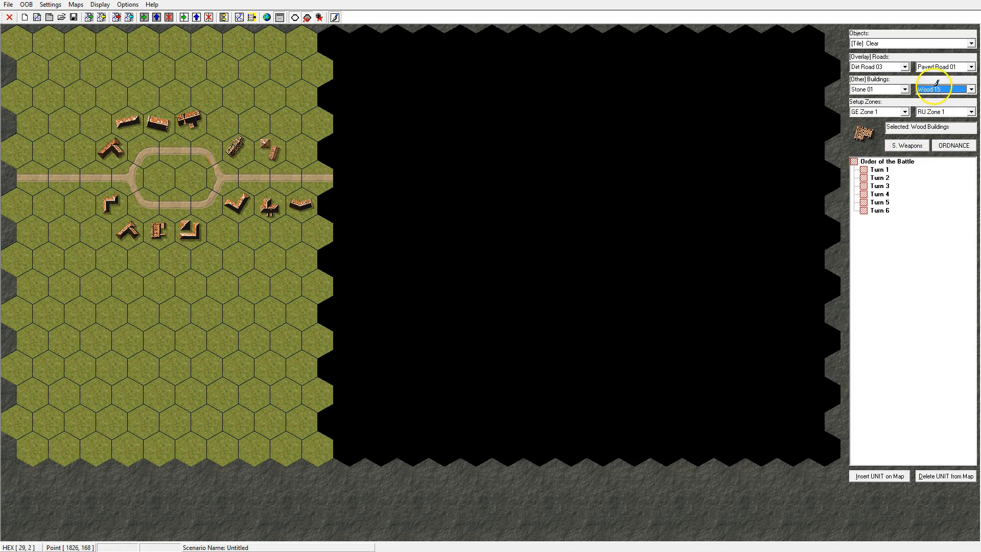
{"action": "left_click", "coordinate": [76, 149]}
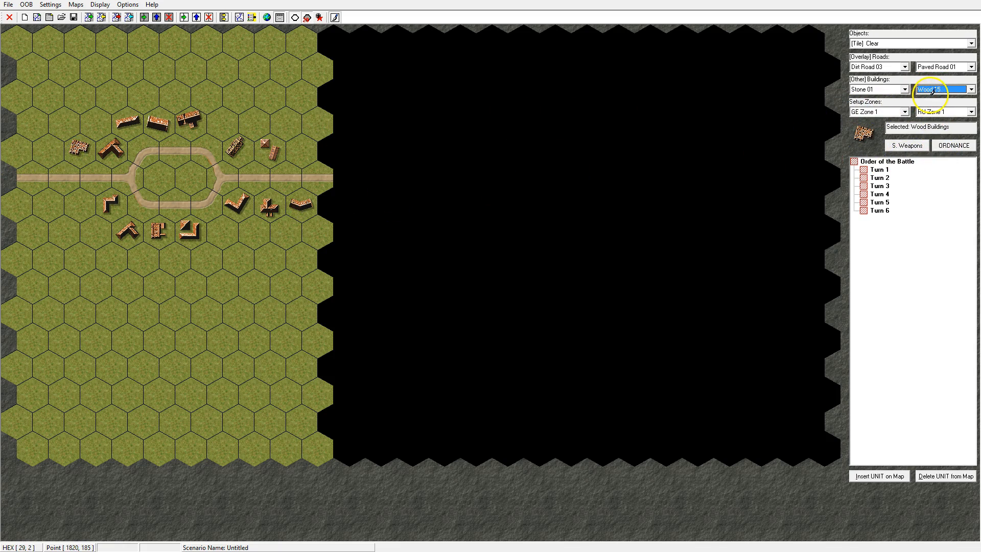
{"action": "scroll", "coordinate": [932, 92], "scroll_direction": "down", "scroll_amount": 1}
{"action": "left_click", "coordinate": [43, 158]}
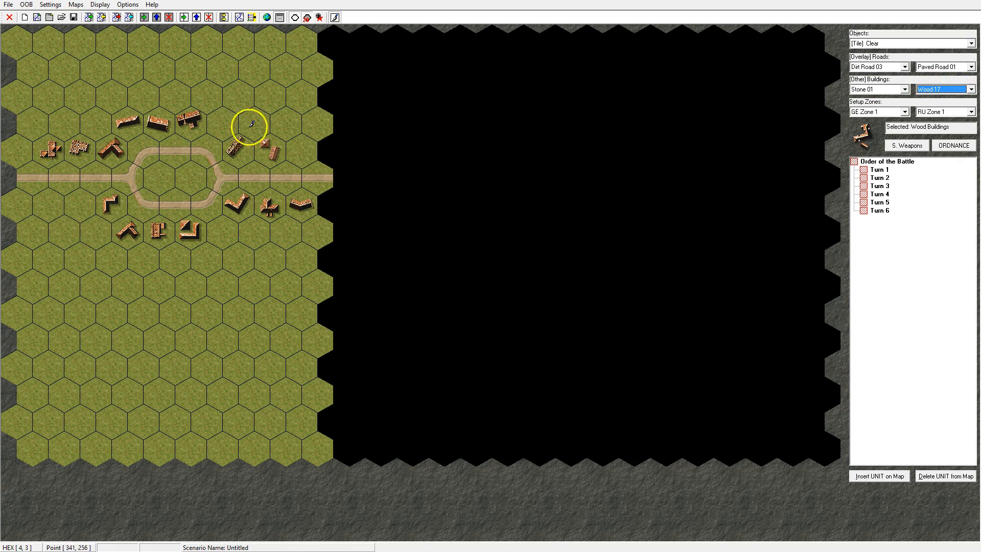
{"action": "left_click", "coordinate": [29, 140]}
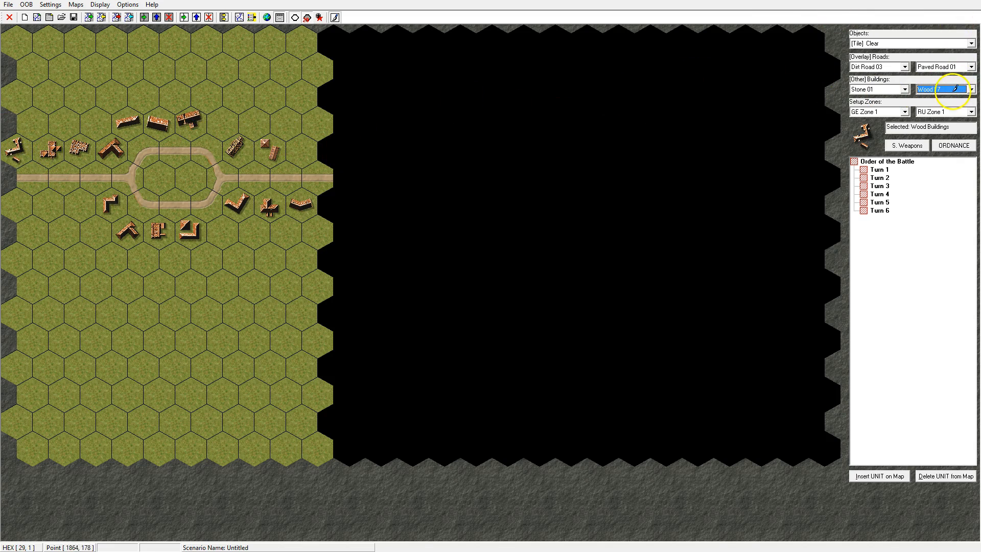
Place three wooden buildings south of the western road, with Wood 24 at the map edge, and Wood 22 at the east end north of the road.
{"action": "left_click", "coordinate": [79, 205]}
{"action": "scroll", "coordinate": [933, 88], "scroll_direction": "down", "scroll_amount": 1}
{"action": "left_click", "coordinate": [47, 202]}
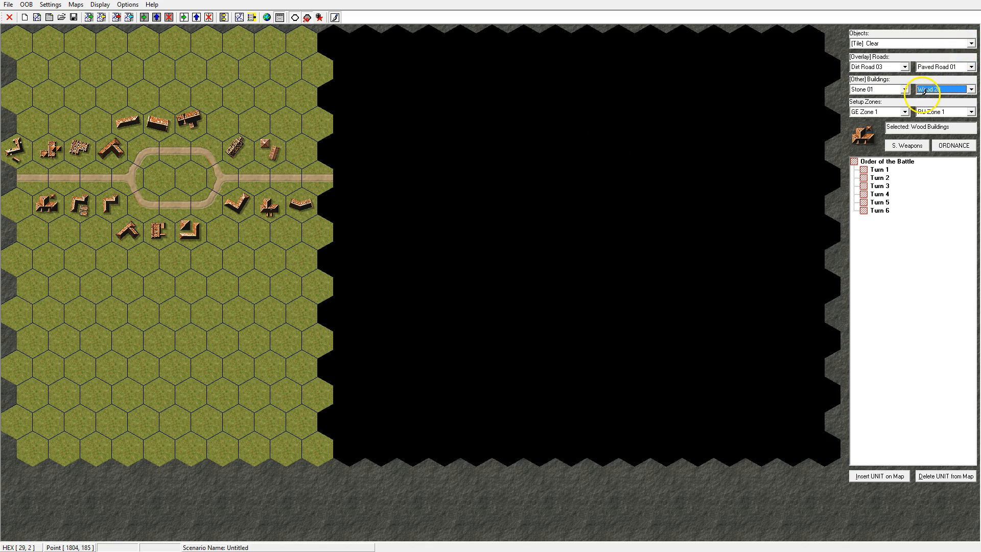
{"action": "left_click", "coordinate": [305, 148]}
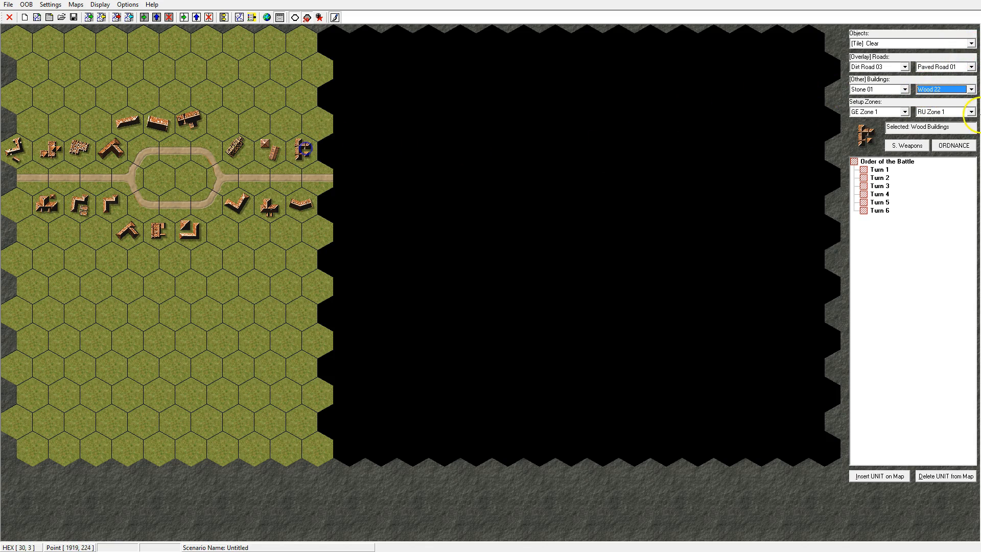
{"action": "scroll", "coordinate": [940, 89], "scroll_direction": "down", "scroll_amount": 1}
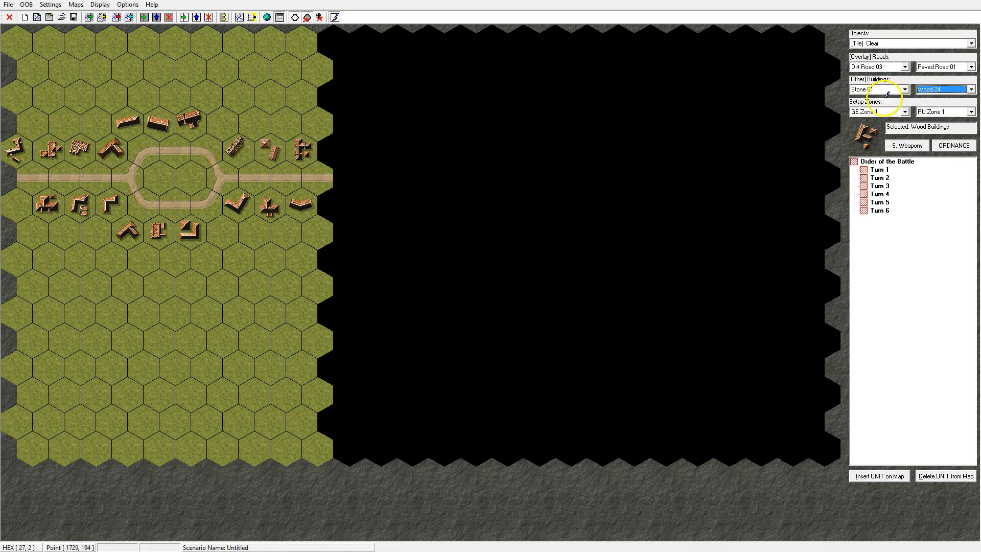
{"action": "left_click", "coordinate": [20, 208]}
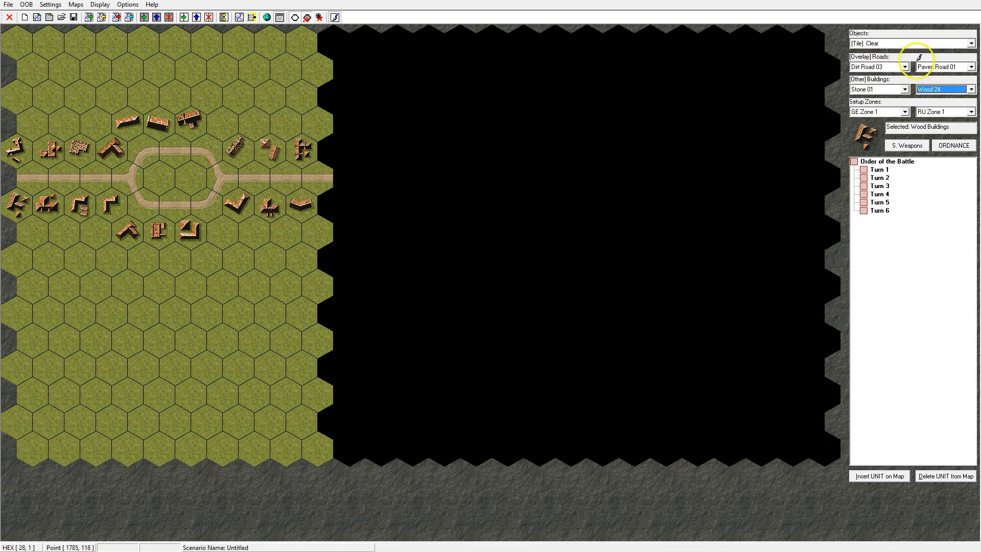
Cover four adjoining hexes in the map's northwest corner with Woods tiles.
{"action": "left_click", "coordinate": [971, 43]}
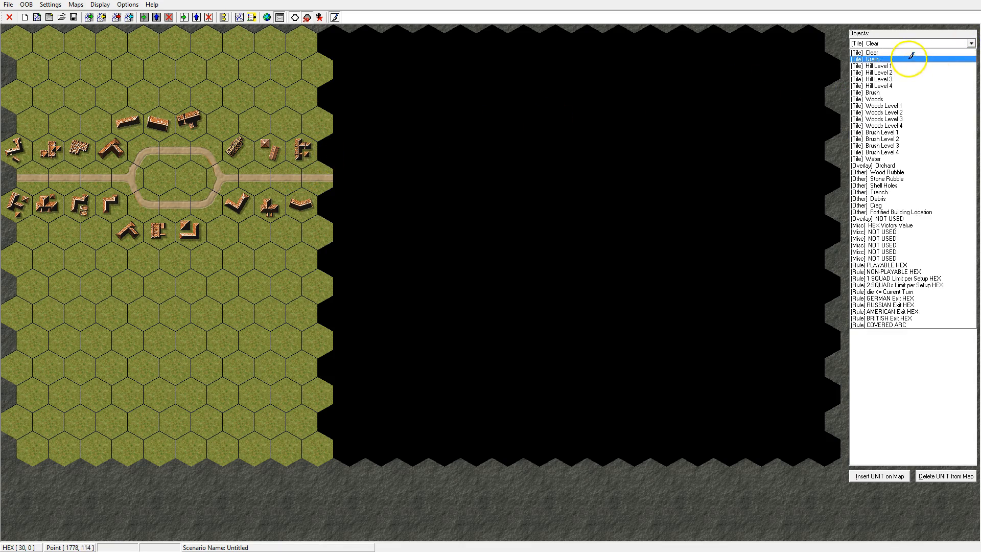
{"action": "left_click", "coordinate": [899, 99]}
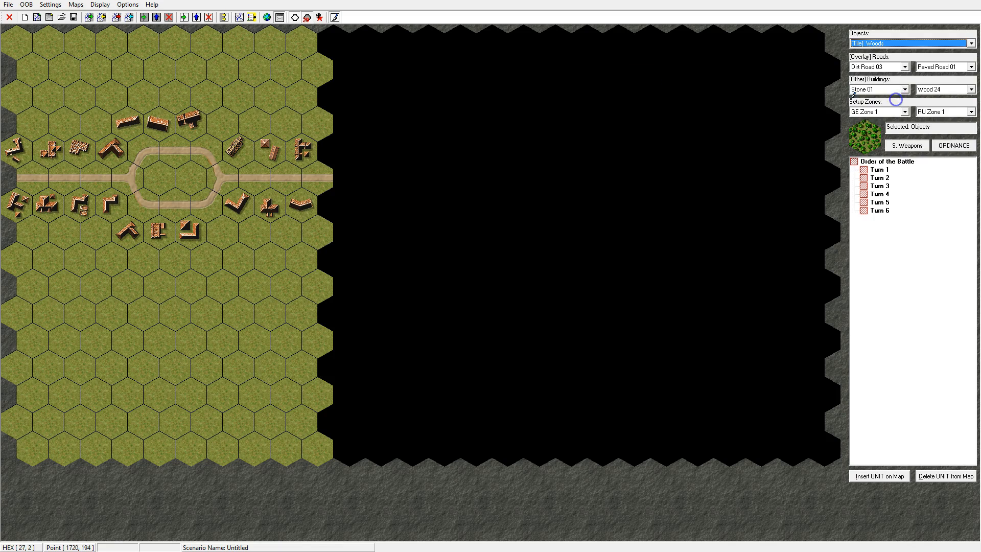
{"action": "left_click", "coordinate": [39, 68]}
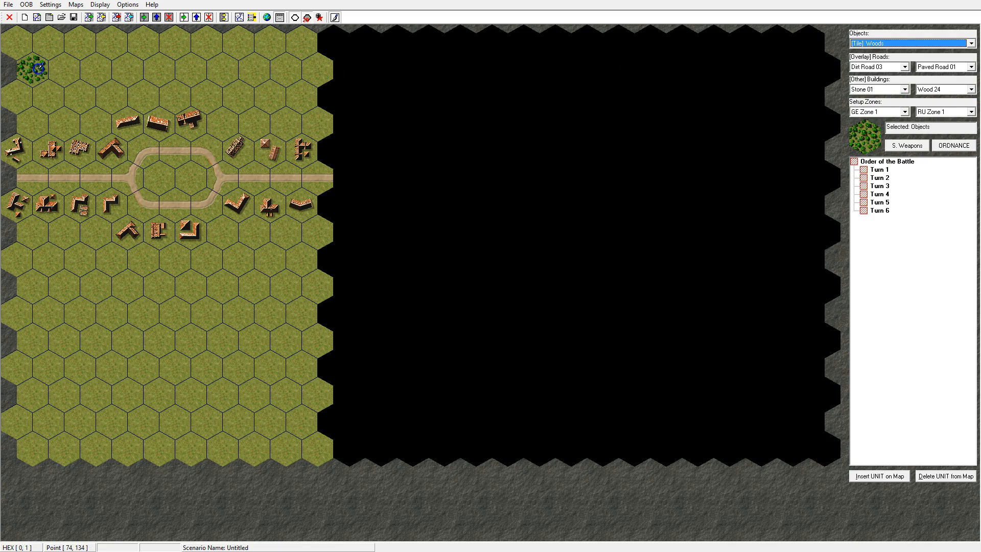
{"action": "left_click", "coordinate": [48, 46]}
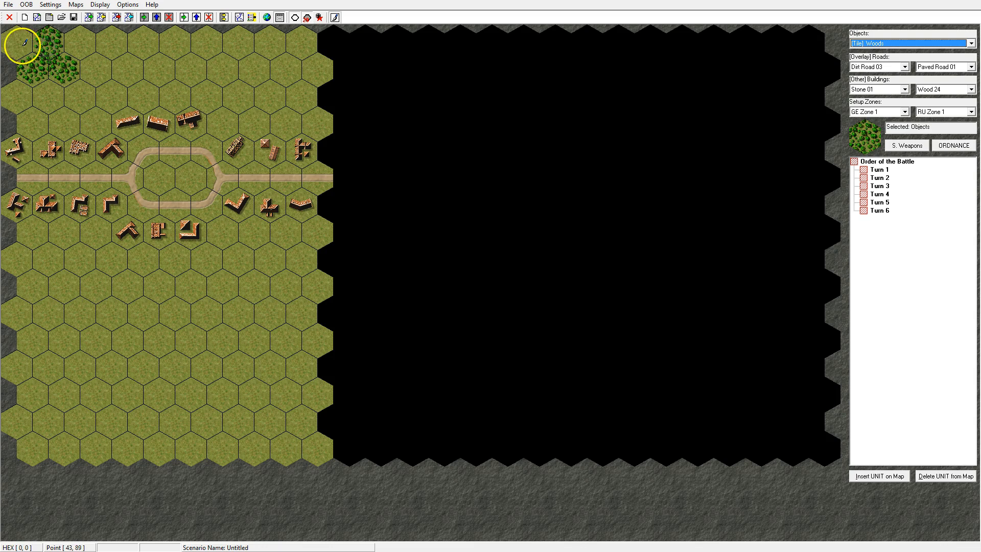
{"action": "left_click", "coordinate": [22, 46]}
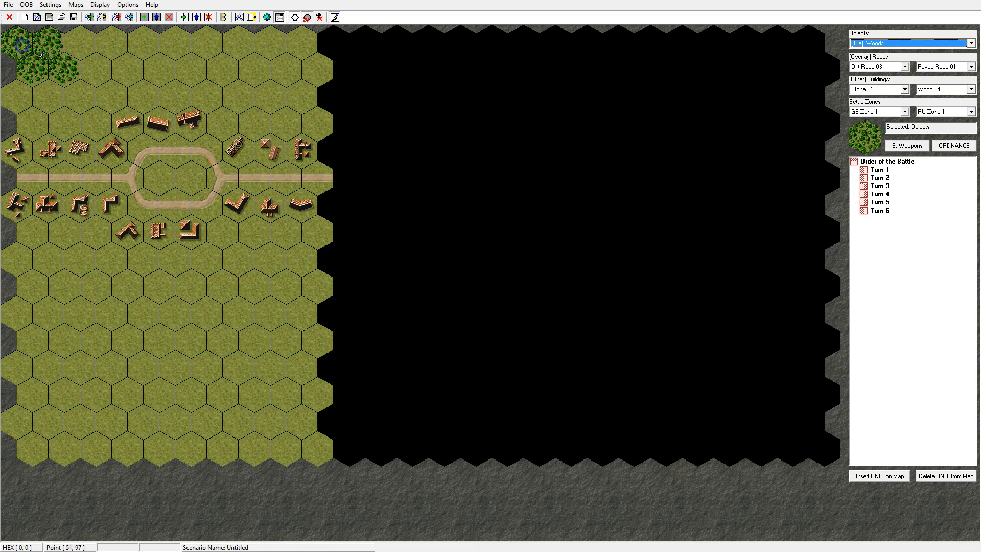
Place a cluster of four Woods tiles southwest of the village near the west map edge.
{"action": "left_click", "coordinate": [49, 270]}
{"action": "left_click", "coordinate": [63, 283]}
{"action": "left_click", "coordinate": [35, 287]}
{"action": "left_click", "coordinate": [52, 313]}
Place four single Woods hexes, two south and southeast of the village and two near the north edge northeast of the grid's centre.
{"action": "left_click", "coordinate": [196, 274]}
{"action": "left_click", "coordinate": [275, 259]}
{"action": "left_click", "coordinate": [199, 78]}
{"action": "left_click", "coordinate": [253, 66]}
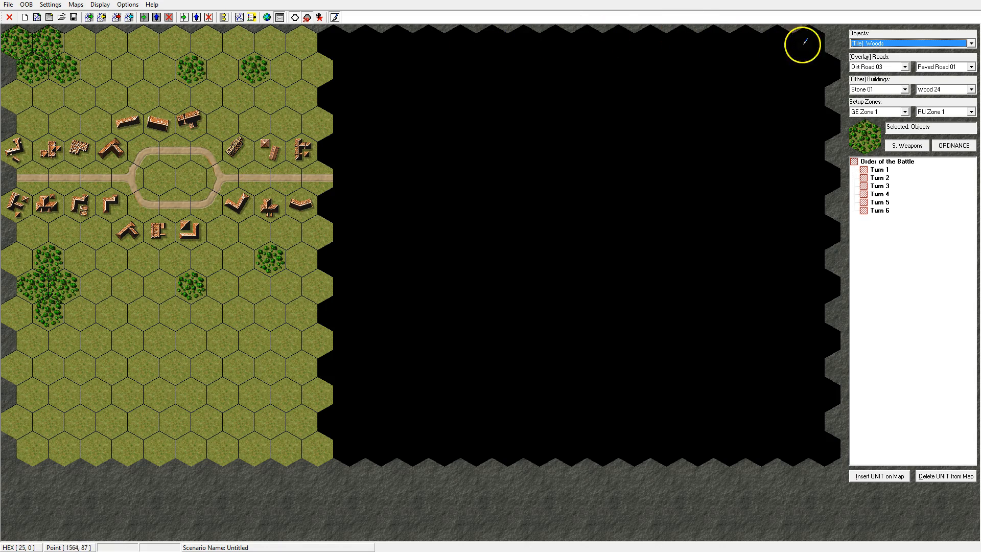
Lay a six-hex Grain field south of the village, just east of the southwestern woods.
{"action": "left_click", "coordinate": [885, 43]}
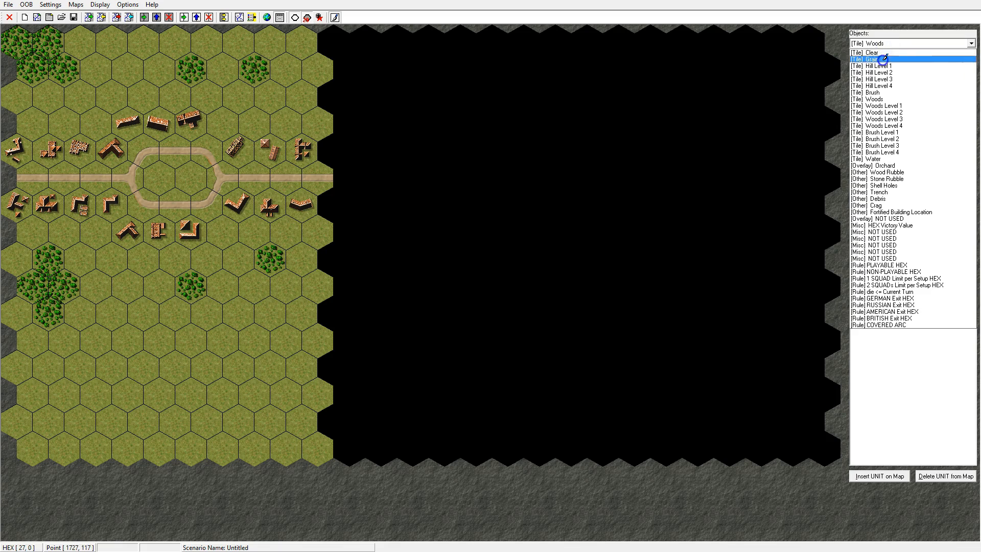
{"action": "left_click", "coordinate": [883, 59]}
{"action": "left_click", "coordinate": [110, 294]}
{"action": "left_click", "coordinate": [127, 287]}
{"action": "left_click", "coordinate": [143, 313]}
{"action": "left_click", "coordinate": [111, 316]}
{"action": "left_click", "coordinate": [132, 336]}
{"action": "left_click", "coordinate": [161, 340]}
Lay a diamond-shaped four-hex Grain field in the southeast, below the single woods hexes.
{"action": "left_click", "coordinate": [253, 295]}
{"action": "left_click", "coordinate": [237, 313]}
{"action": "left_click", "coordinate": [264, 317]}
{"action": "left_click", "coordinate": [256, 335]}
{"action": "right_click", "coordinate": [199, 178]}
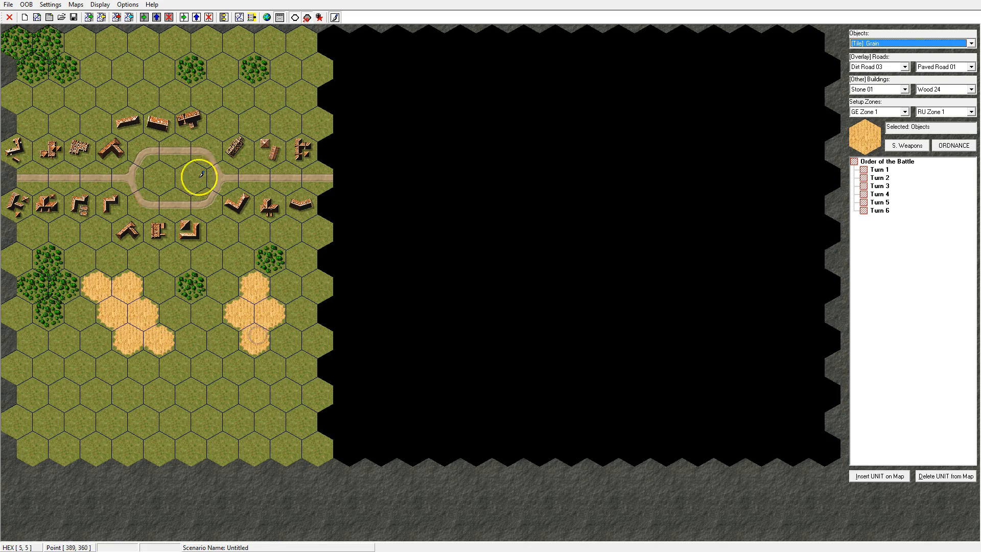
Lay a four-hex Grain field at the north map edge, east of the northwestern woods.
{"action": "left_click", "coordinate": [111, 39]}
{"action": "left_click", "coordinate": [96, 70]}
{"action": "left_click", "coordinate": [128, 68]}
{"action": "left_click", "coordinate": [141, 54]}
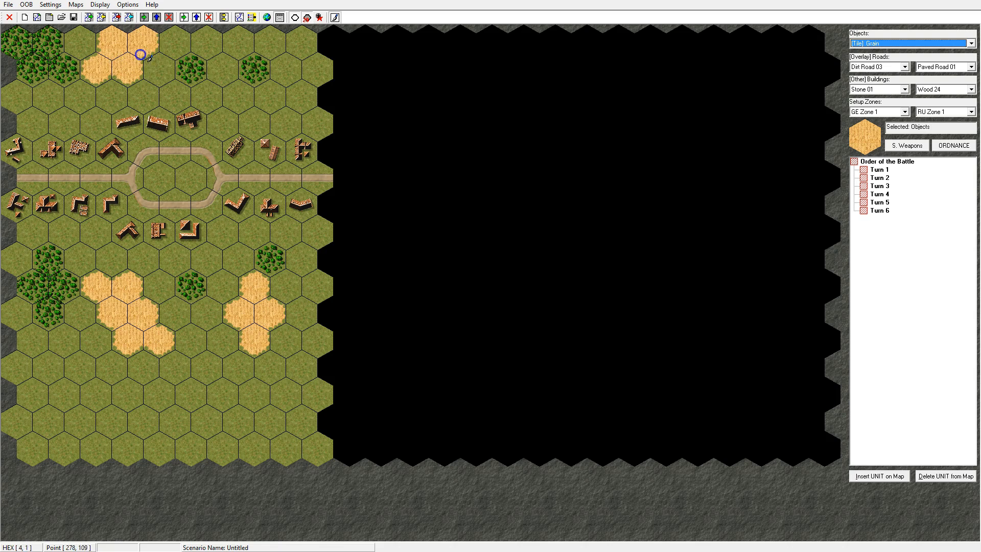
Place two Brush tiles just south of the northwestern woods and two more between and above the two single northern woods hexes.
{"action": "scroll", "coordinate": [892, 43], "scroll_direction": "up", "scroll_amount": 1}
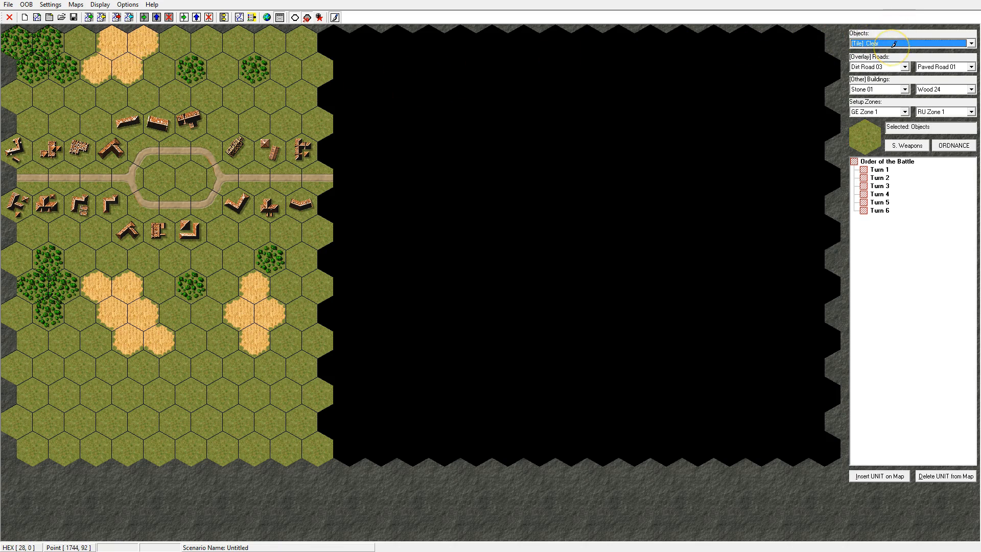
{"action": "left_click", "coordinate": [893, 44]}
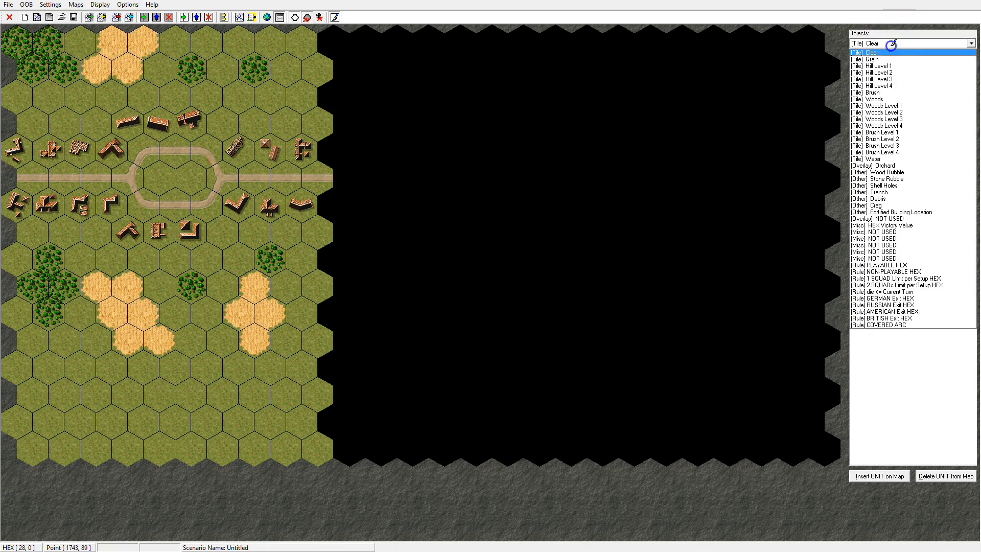
{"action": "left_click", "coordinate": [886, 92]}
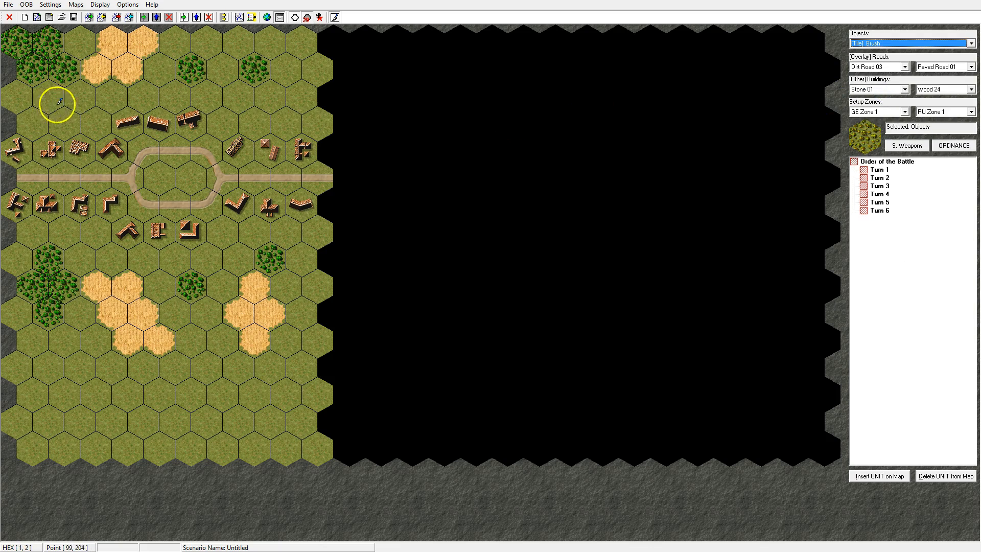
{"action": "left_click_drag", "start_coordinate": [51, 105], "coordinate": [80, 97]}
{"action": "left_click", "coordinate": [217, 66]}
{"action": "left_click", "coordinate": [238, 42]}
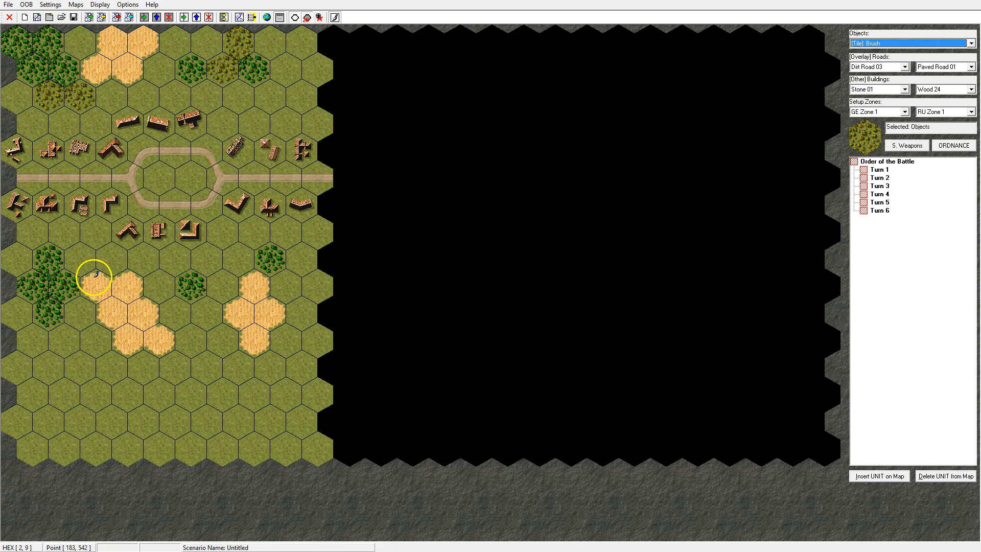
Place two Brush tiles between the southern woods hexes, and single ones northeast of the village, at its southwest edge and south of its southern buildings.
{"action": "left_click", "coordinate": [221, 290]}
{"action": "left_click", "coordinate": [237, 263]}
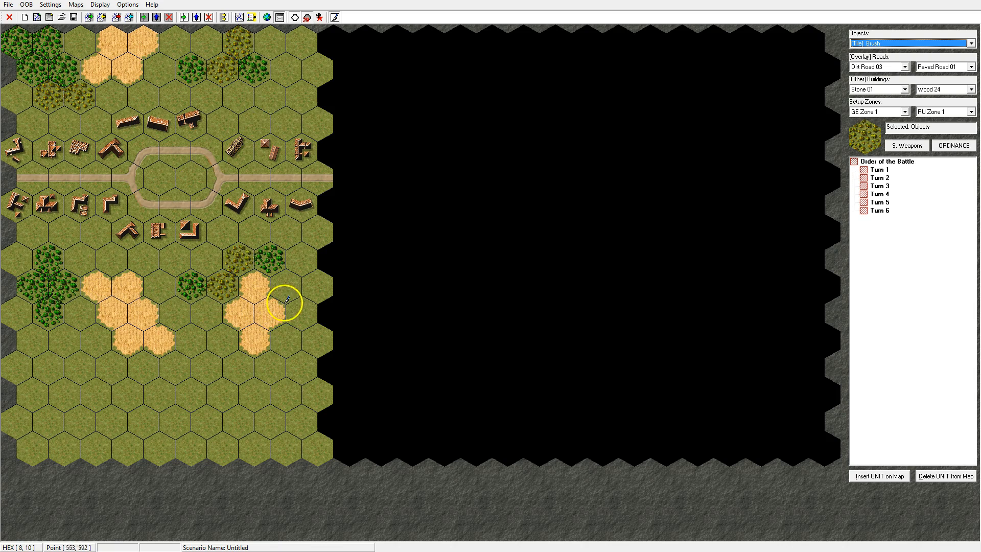
{"action": "left_click", "coordinate": [287, 120]}
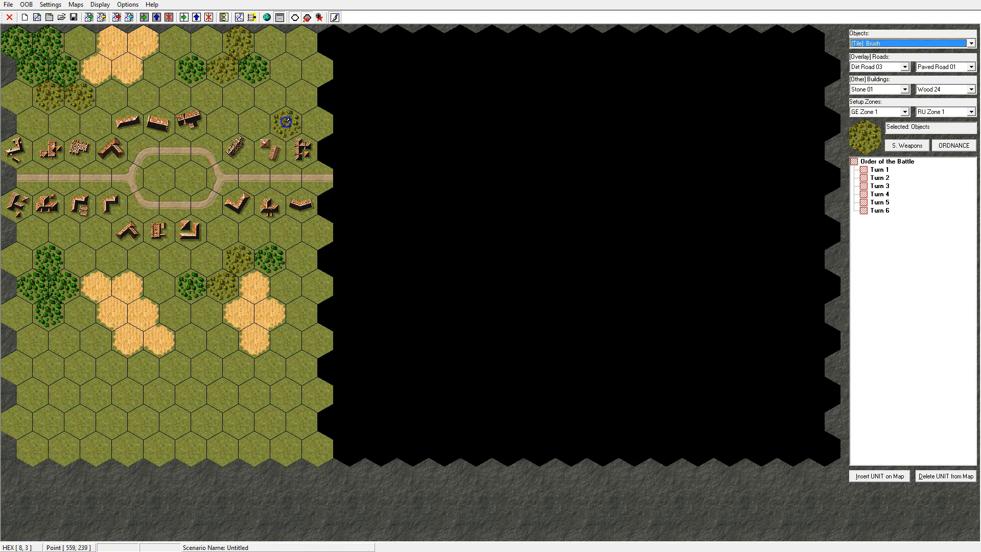
{"action": "left_click", "coordinate": [30, 230]}
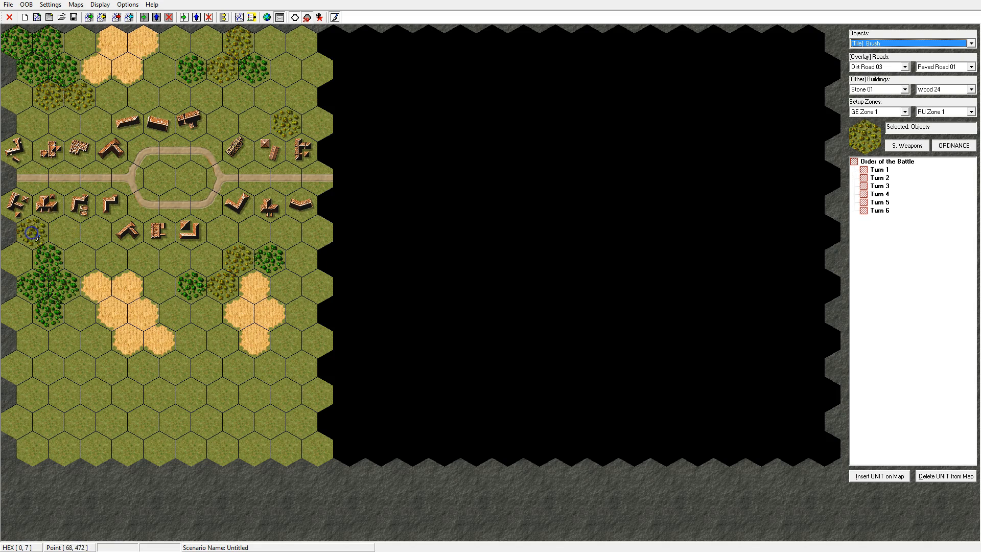
{"action": "left_click", "coordinate": [170, 256]}
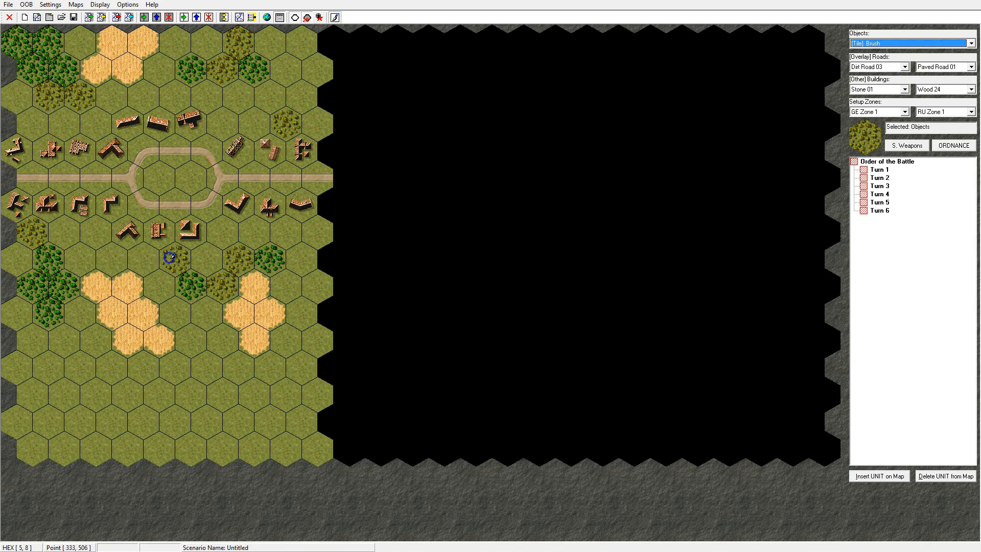
Add an Orchard overlay south of the northern brush and another near the west map edge, north of the village buildings.
{"action": "left_click", "coordinate": [880, 43]}
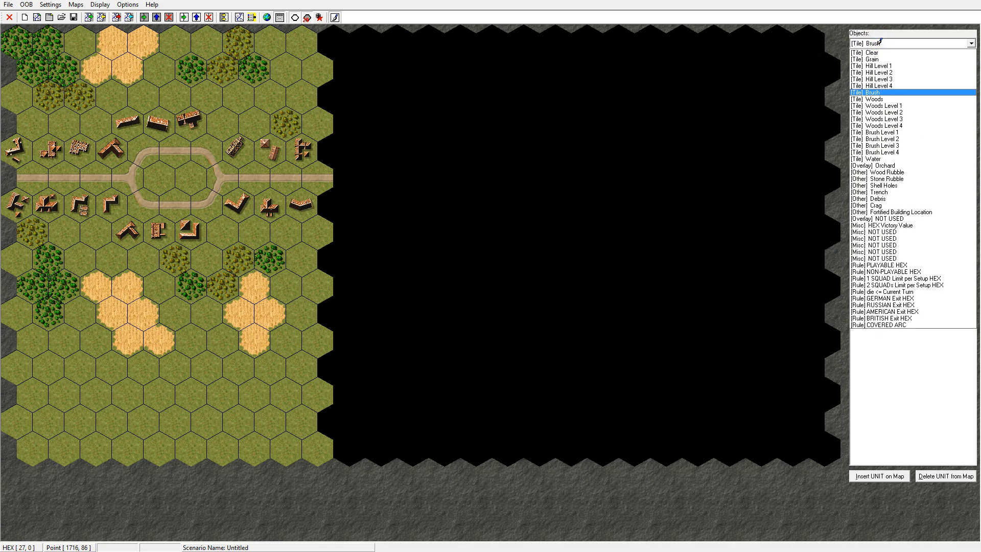
{"action": "left_click", "coordinate": [902, 164]}
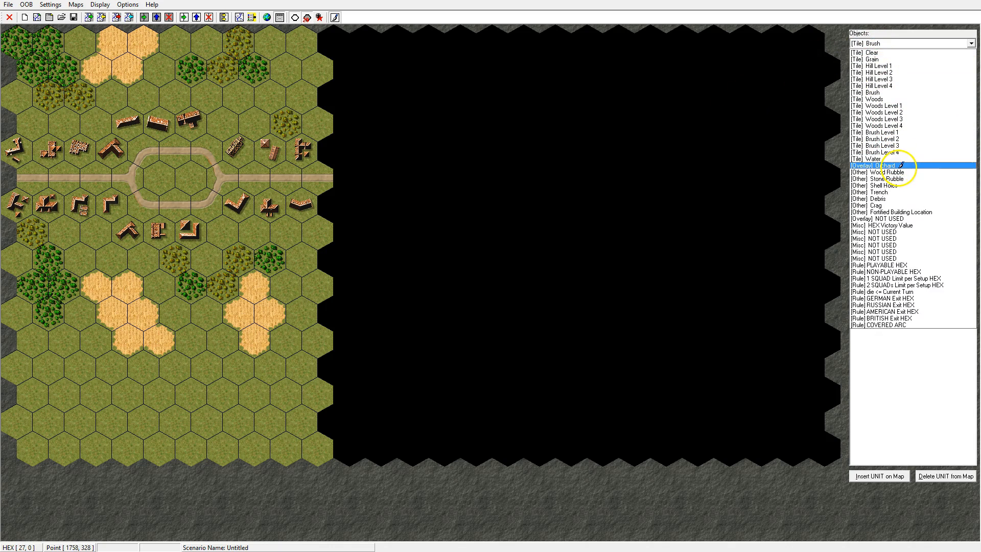
{"action": "left_click", "coordinate": [231, 96]}
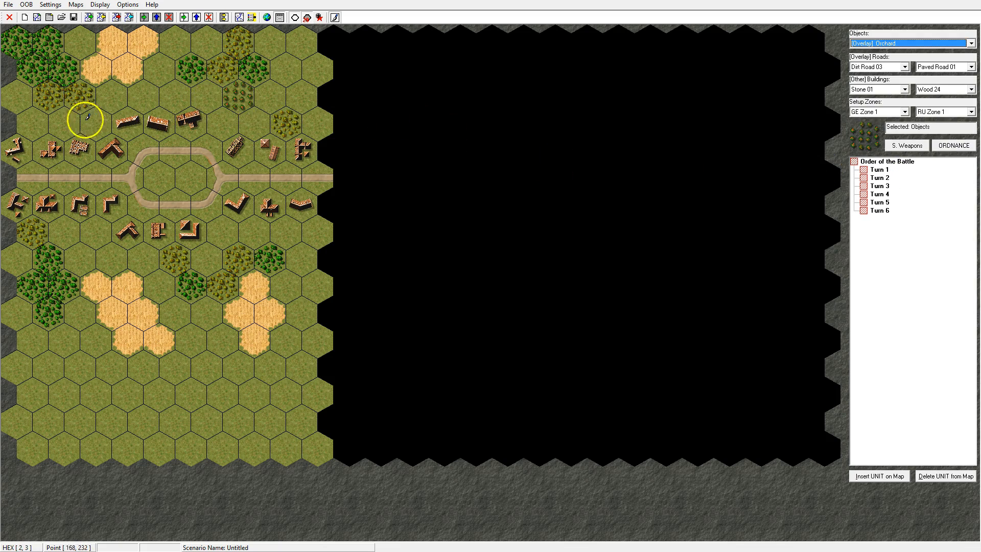
{"action": "left_click", "coordinate": [33, 126]}
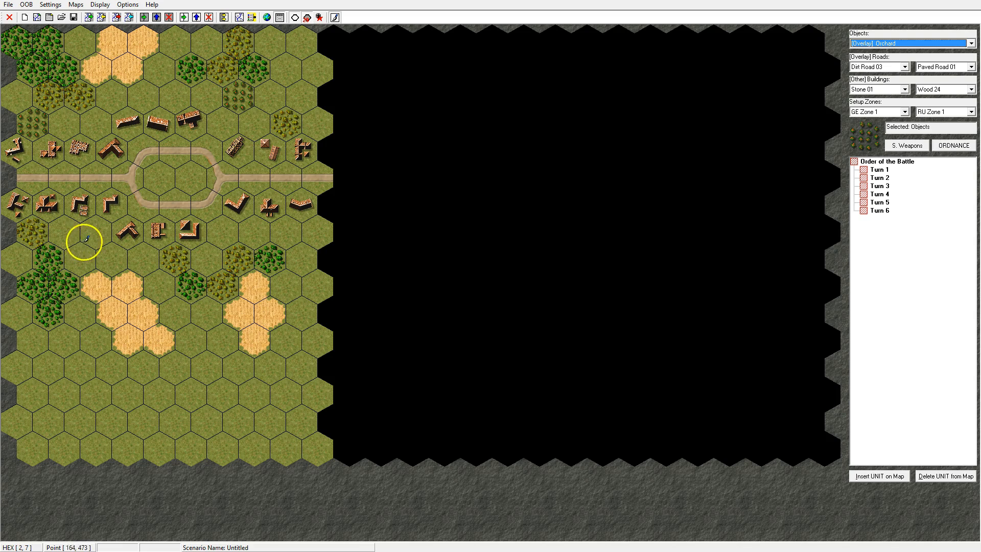
Add two adjoining Orchard hexes between the southern grain fields, plus one on the east map edge in the southeast and one in the northeast.
{"action": "left_click", "coordinate": [202, 322]}
{"action": "left_click", "coordinate": [192, 337]}
{"action": "left_click", "coordinate": [321, 288]}
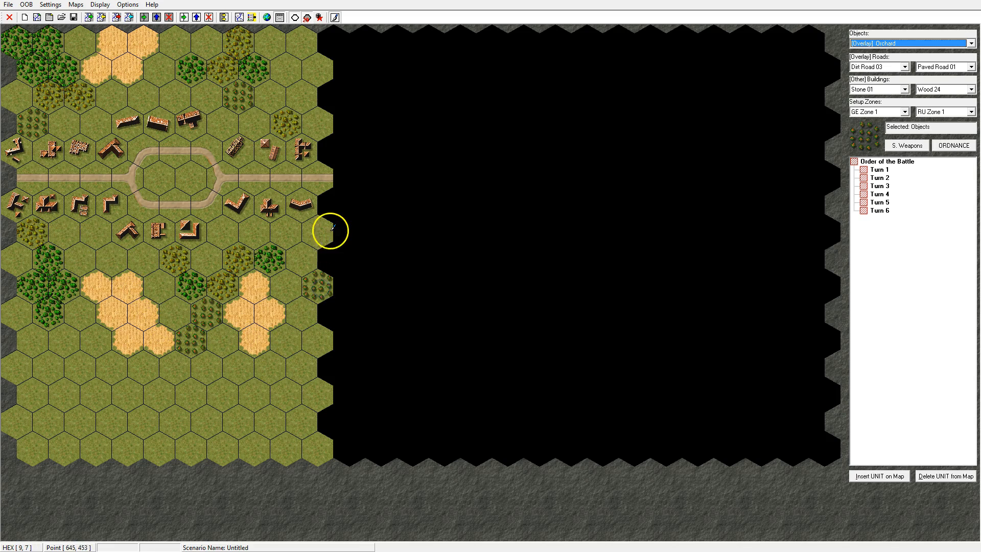
{"action": "left_click", "coordinate": [313, 77]}
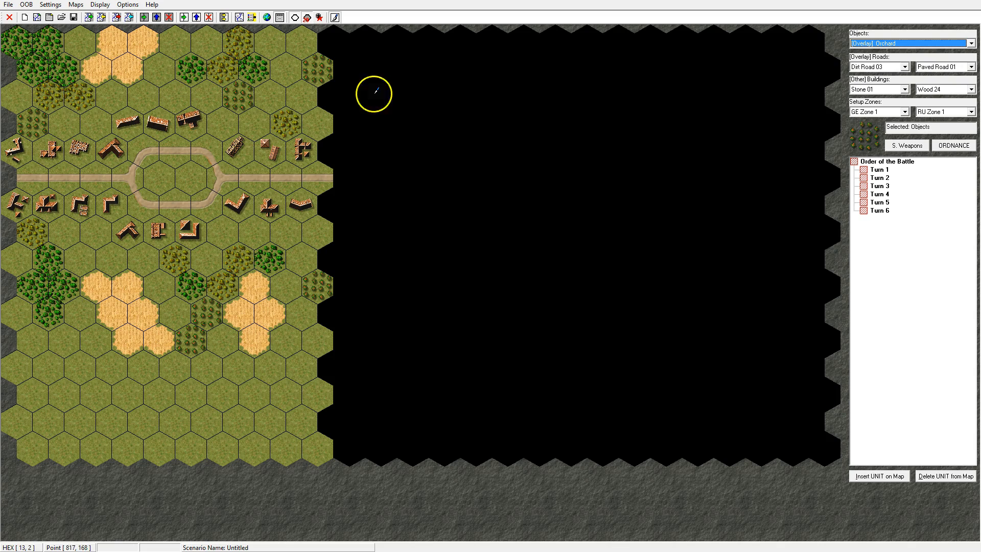
Mark every hex south of the southern grain fields, down to the map's south end, as NON-PLAYABLE HEX, and turn off the map drawing mode.
{"action": "left_click", "coordinate": [945, 42]}
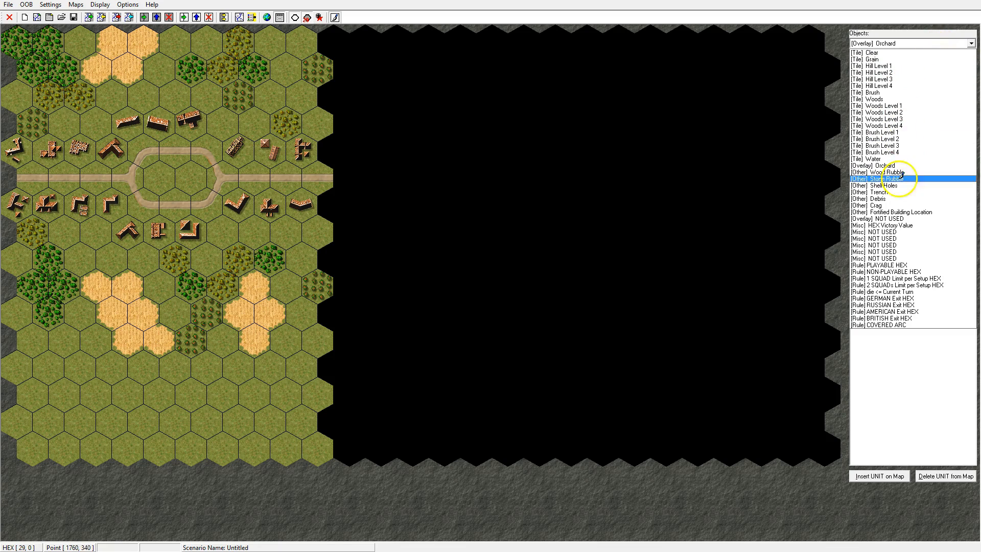
{"action": "left_click", "coordinate": [910, 271]}
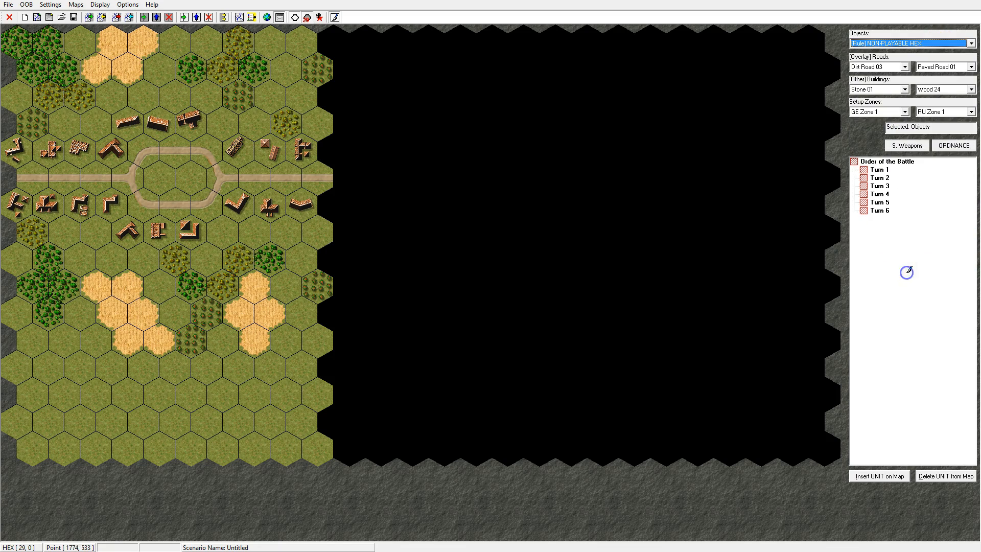
{"action": "left_click", "coordinate": [18, 368]}
{"action": "mouse_move", "coordinate": [19, 368]}
{"action": "left_mouse_down"}
{"action": "mouse_move", "coordinate": [302, 367]}
{"action": "mouse_move", "coordinate": [319, 396]}
{"action": "mouse_move", "coordinate": [184, 407]}
{"action": "mouse_move", "coordinate": [23, 398]}
{"action": "mouse_move", "coordinate": [34, 419]}
{"action": "mouse_move", "coordinate": [130, 407]}
{"action": "mouse_move", "coordinate": [234, 430]}
{"action": "mouse_move", "coordinate": [306, 422]}
{"action": "mouse_move", "coordinate": [258, 449]}
{"action": "mouse_move", "coordinate": [36, 448]}
{"action": "left_mouse_up"}
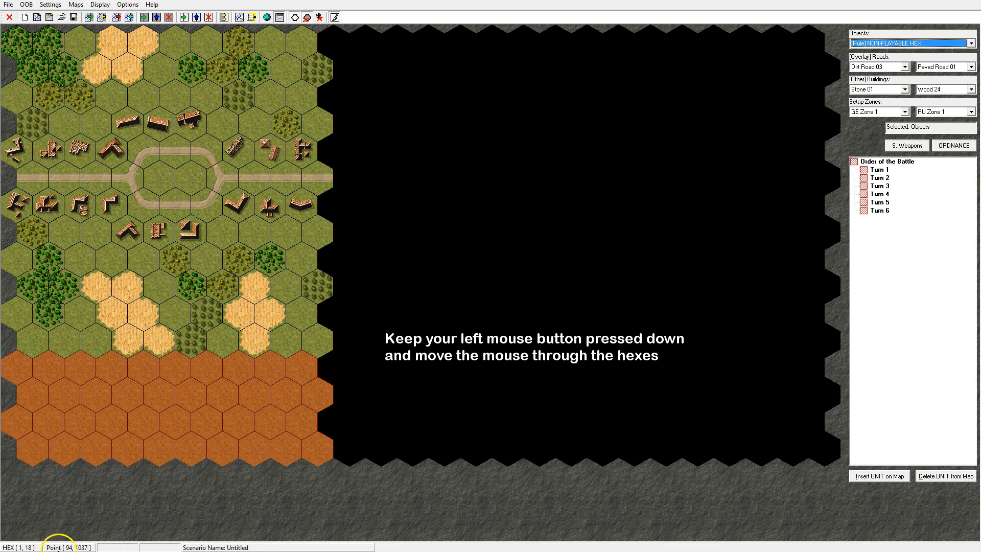
{"action": "mouse_move", "coordinate": [59, 551]}
{"action": "mouse_move", "coordinate": [21, 264]}
{"action": "left_mouse_down"}
{"action": "mouse_move", "coordinate": [254, 265]}
{"action": "mouse_move", "coordinate": [313, 285]}
{"action": "mouse_move", "coordinate": [79, 289]}
{"action": "mouse_move", "coordinate": [19, 313]}
{"action": "mouse_move", "coordinate": [313, 331]}
{"action": "mouse_move", "coordinate": [33, 352]}
{"action": "mouse_move", "coordinate": [313, 390]}
{"action": "mouse_move", "coordinate": [291, 372]}
{"action": "mouse_move", "coordinate": [262, 402]}
{"action": "mouse_move", "coordinate": [262, 425]}
{"action": "mouse_move", "coordinate": [219, 445]}
{"action": "mouse_move", "coordinate": [44, 442]}
{"action": "mouse_move", "coordinate": [32, 425]}
{"action": "mouse_move", "coordinate": [216, 418]}
{"action": "mouse_move", "coordinate": [188, 396]}
{"action": "mouse_move", "coordinate": [31, 393]}
{"action": "left_mouse_up"}
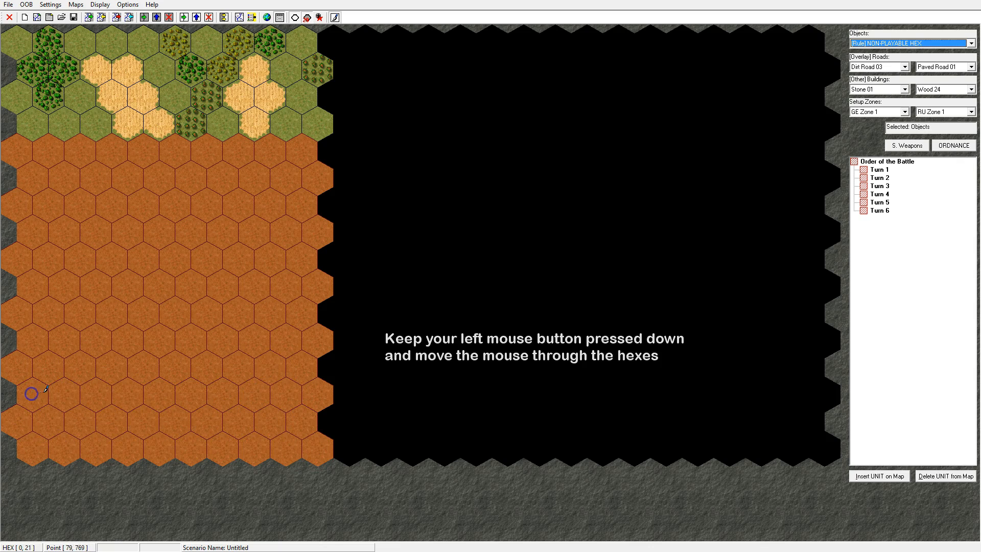
{"action": "mouse_move", "coordinate": [92, 28]}
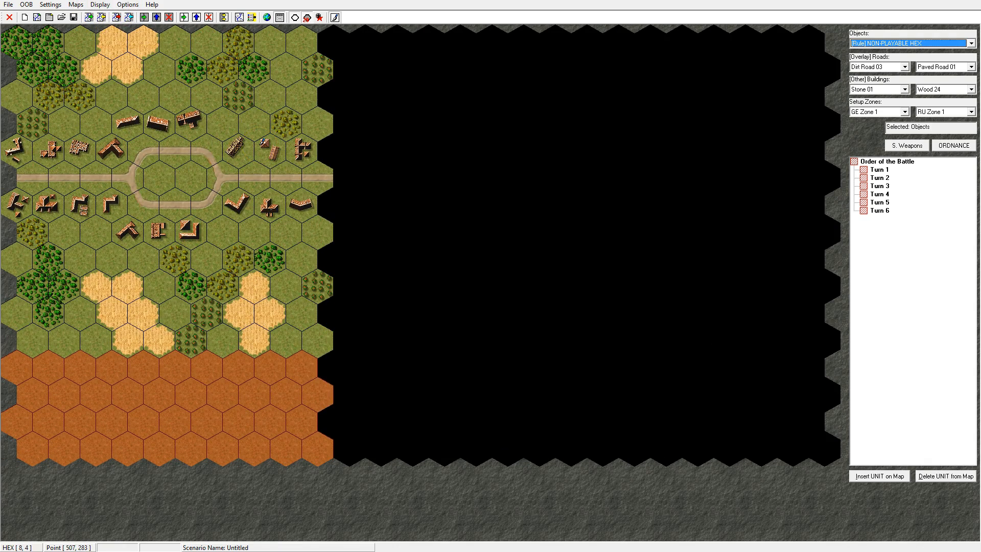
{"action": "left_click", "coordinate": [292, 143]}
{"action": "left_click", "coordinate": [336, 17]}
{"action": "mouse_move", "coordinate": [300, 47]}
{"action": "left_mouse_down"}
{"action": "mouse_move", "coordinate": [280, 61]}
{"action": "mouse_move", "coordinate": [44, 11]}
{"action": "mouse_move", "coordinate": [54, 8]}
{"action": "left_mouse_up"}
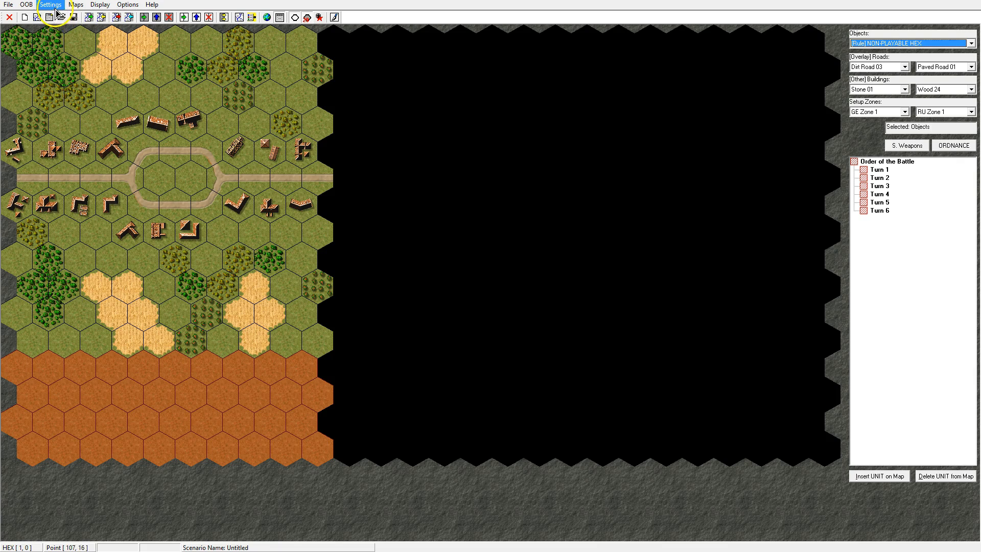
Start a new German LEG unit and choose SQUAD: 1st Line as its type.
{"action": "left_click", "coordinate": [55, 8]}
{"action": "mouse_move", "coordinate": [24, 6]}
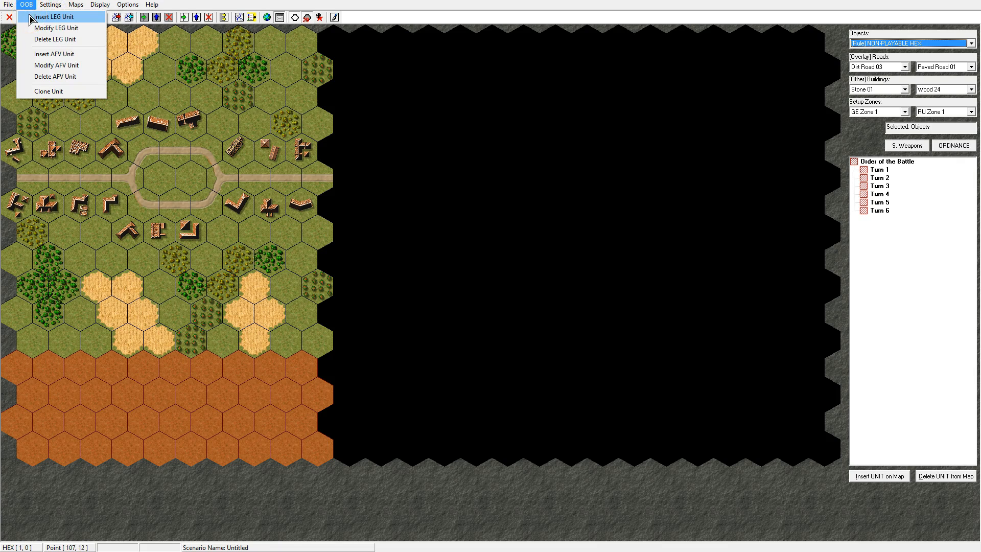
{"action": "left_click_drag", "start_coordinate": [143, 40], "coordinate": [146, 21]}
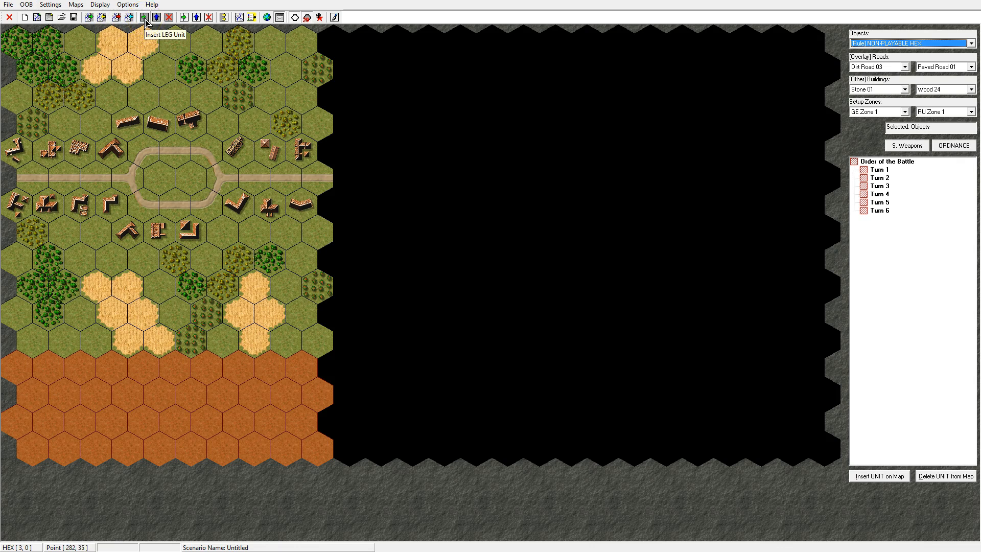
{"action": "left_click", "coordinate": [145, 19]}
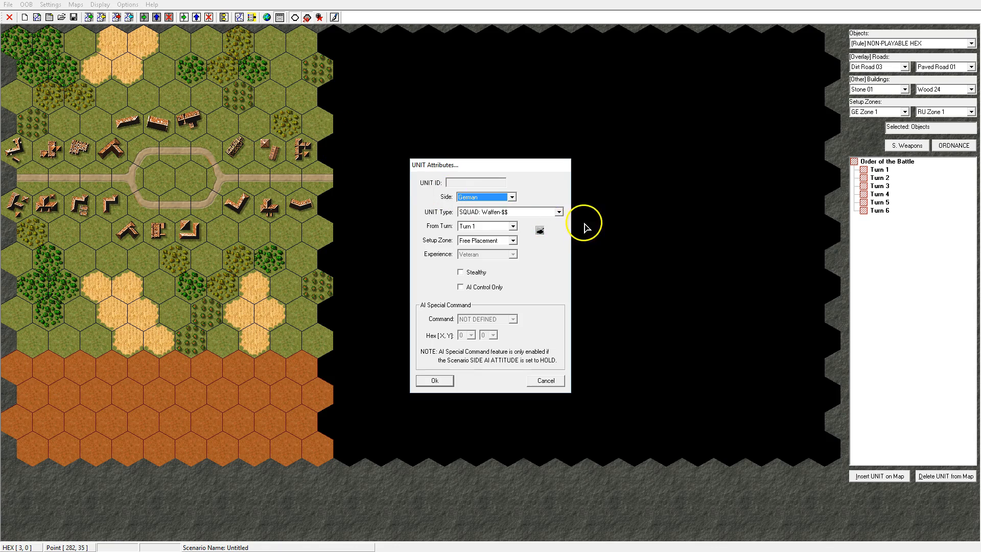
{"action": "left_click", "coordinate": [560, 212]}
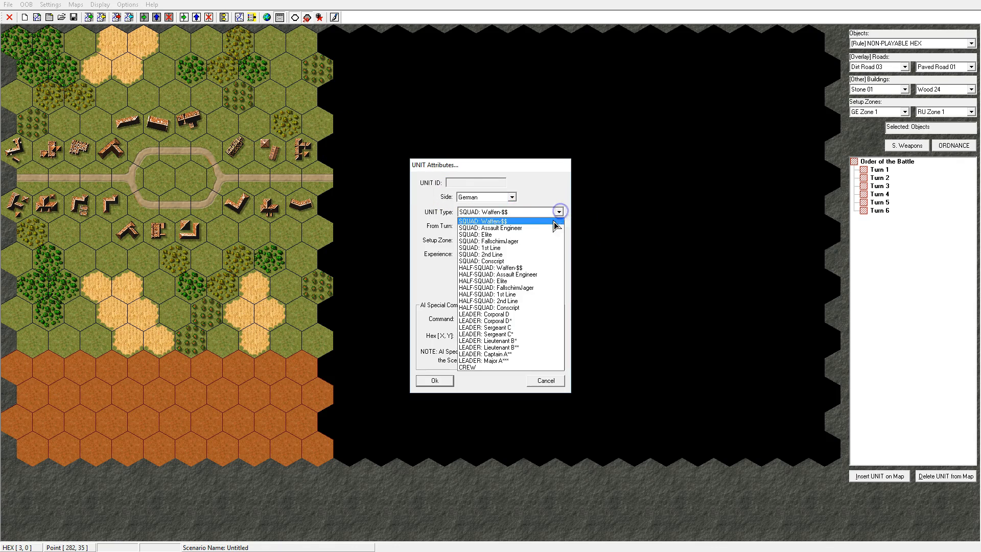
{"action": "left_click", "coordinate": [509, 249]}
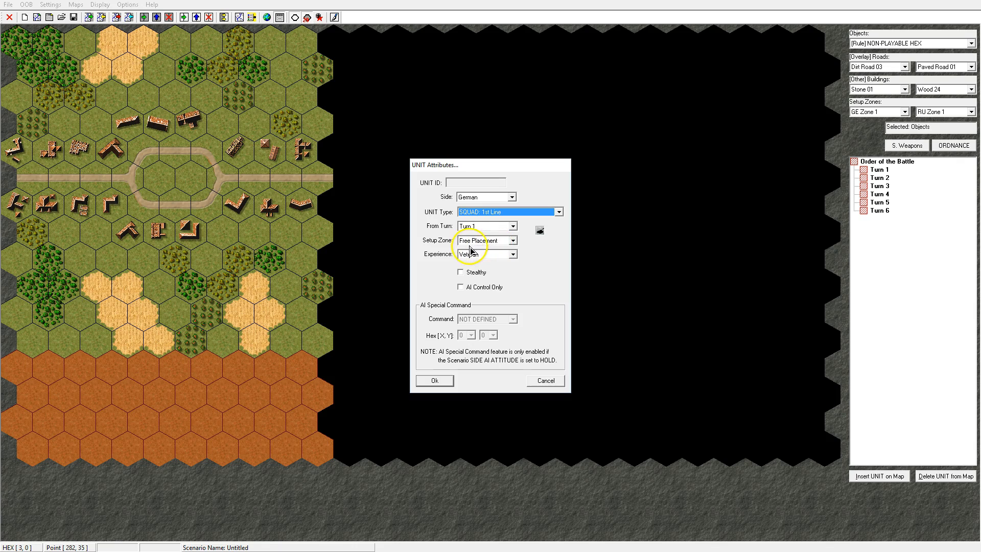
Keep Free Placement for the 1st Line squad, set its experience to Average and add it to Turn 1.
{"action": "left_click", "coordinate": [513, 241]}
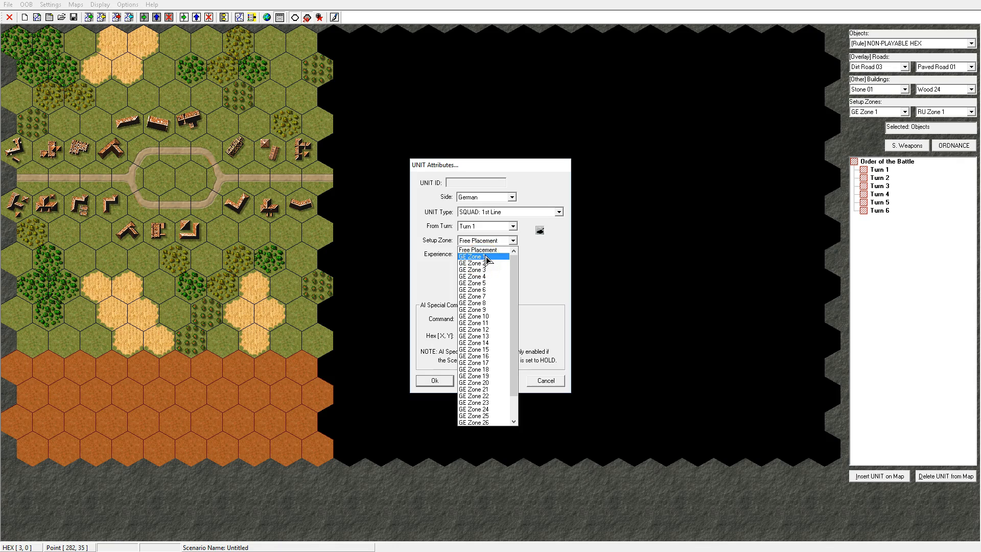
{"action": "left_click", "coordinate": [490, 249]}
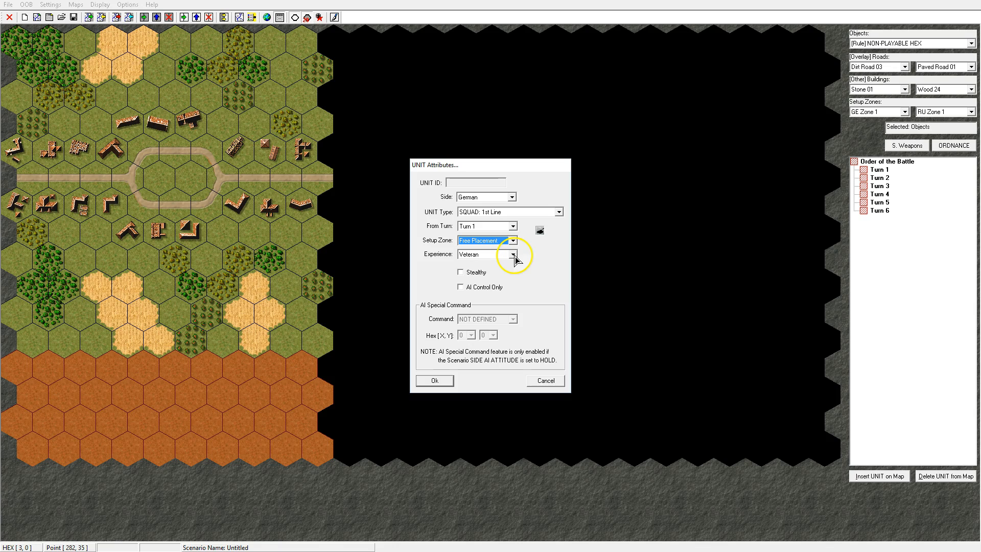
{"action": "left_click", "coordinate": [512, 255]}
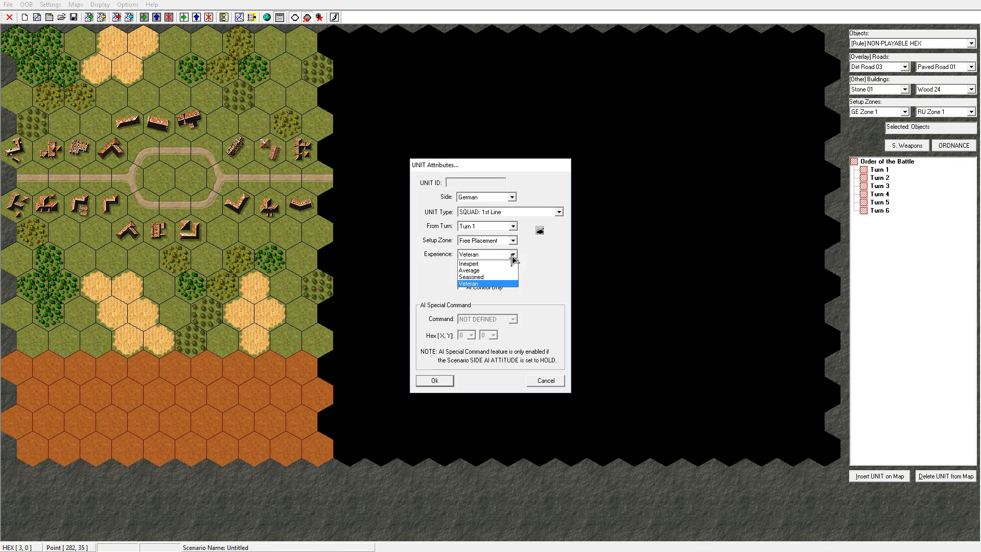
{"action": "left_click", "coordinate": [504, 270]}
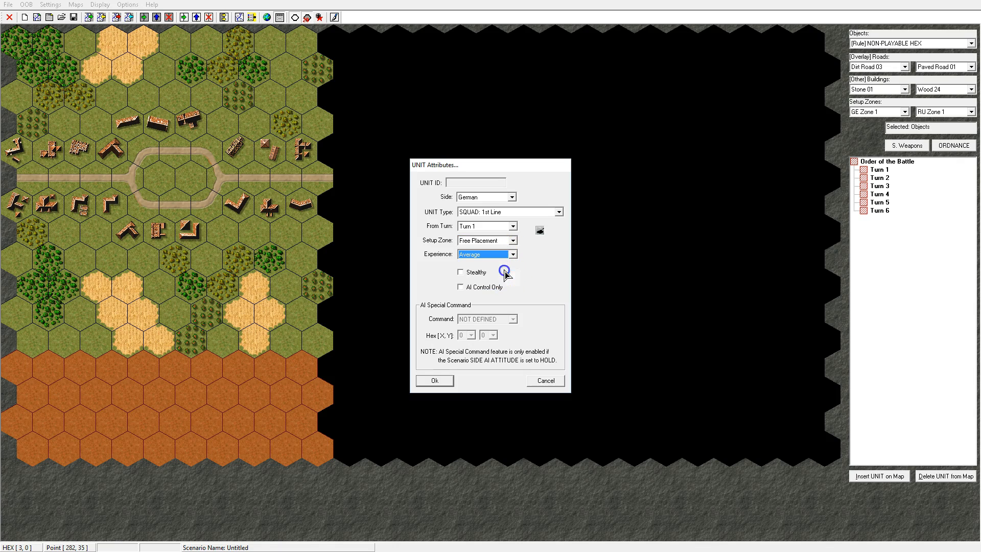
{"action": "left_click", "coordinate": [504, 288]}
{"action": "left_click", "coordinate": [462, 288]}
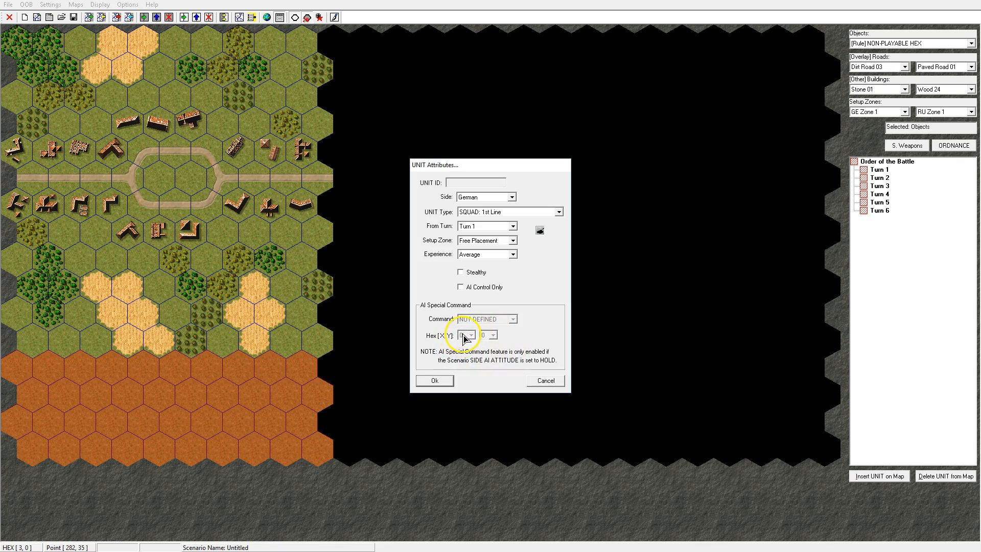
{"action": "left_click", "coordinate": [435, 381]}
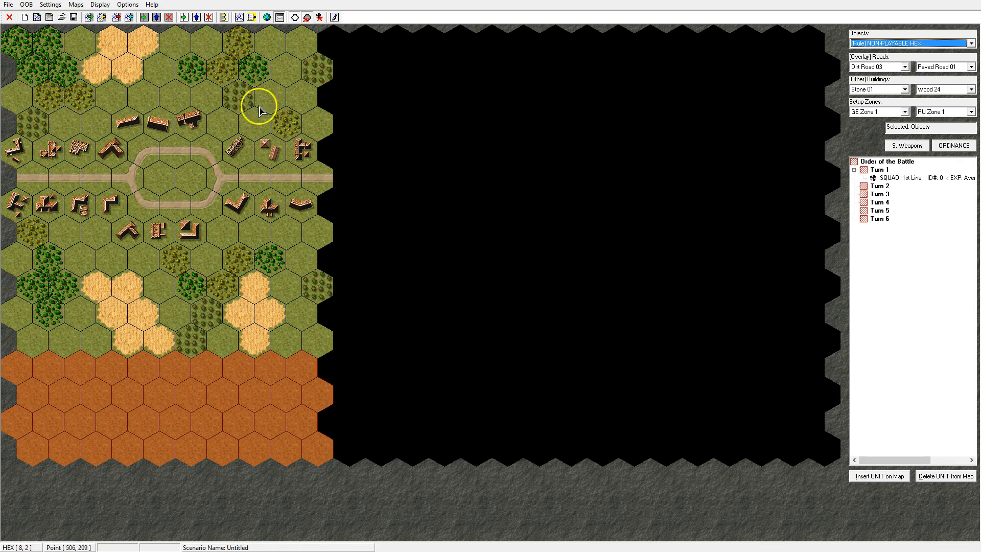
Clone the German 1st Line squad in Turn 1 with a quantity of 4.
{"action": "left_click", "coordinate": [224, 18]}
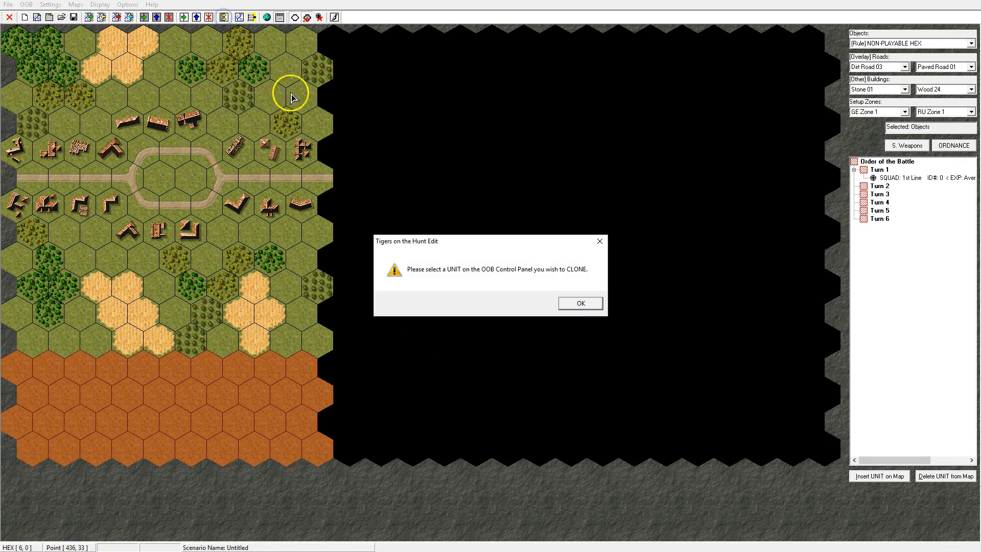
{"action": "left_click", "coordinate": [579, 302]}
{"action": "left_click", "coordinate": [908, 178]}
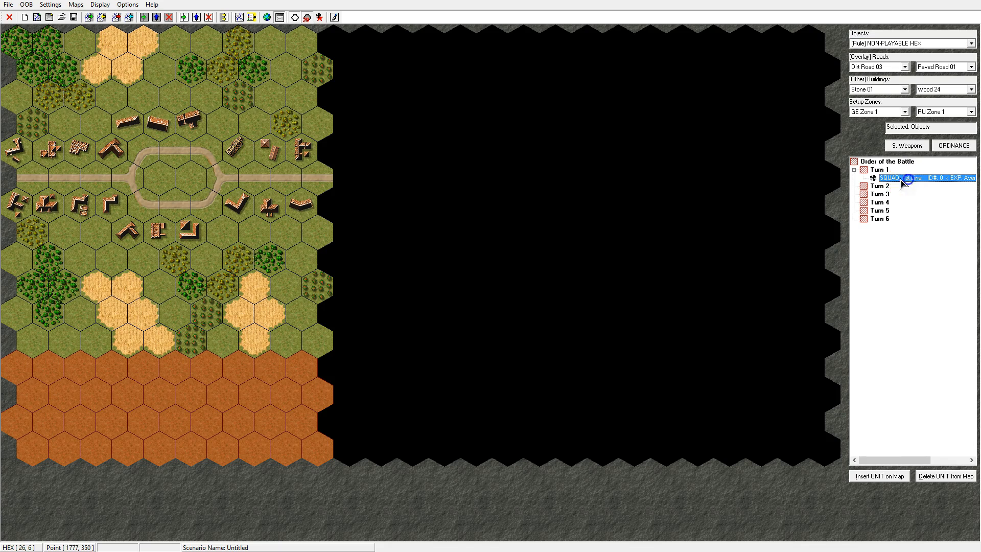
{"action": "left_click", "coordinate": [224, 17]}
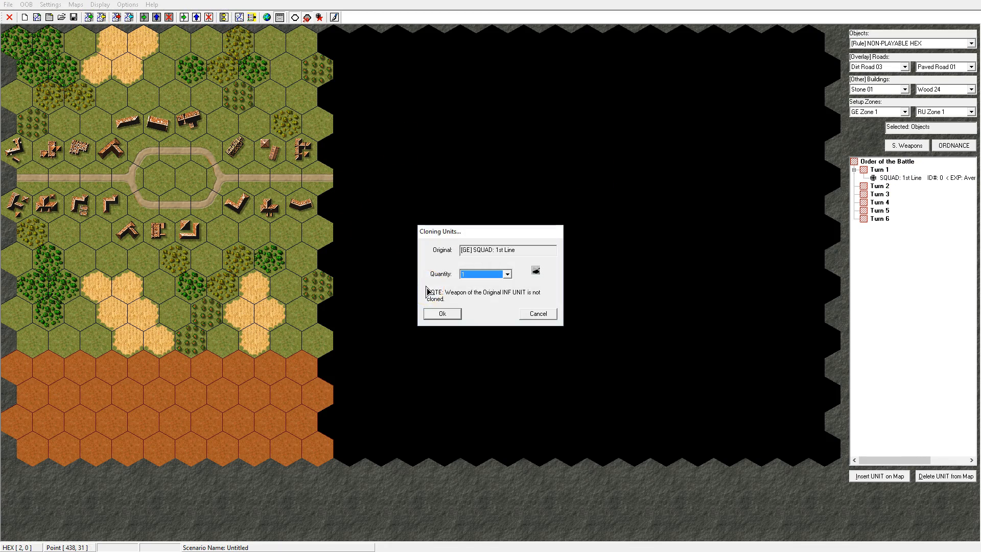
{"action": "left_click", "coordinate": [507, 275]}
{"action": "left_click", "coordinate": [496, 304]}
{"action": "left_click", "coordinate": [441, 315]}
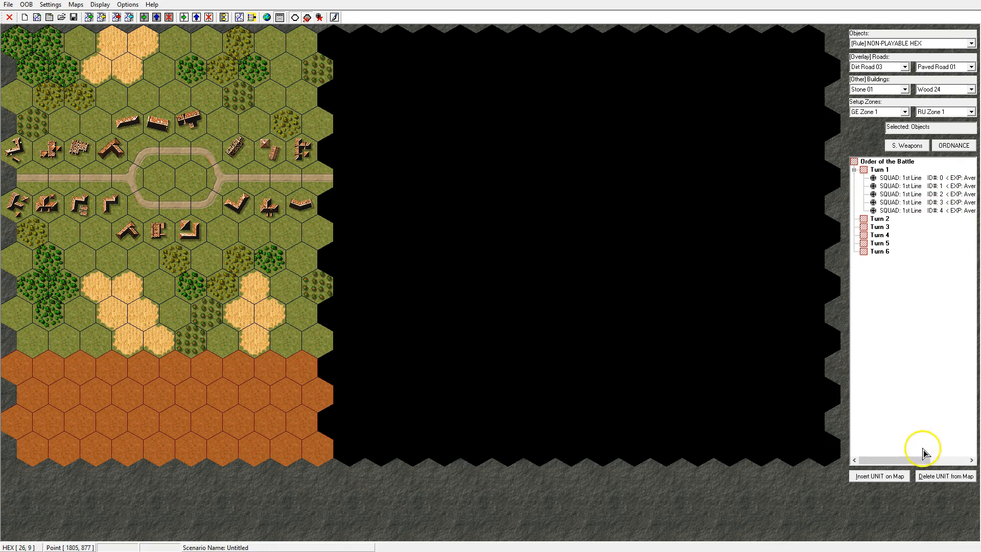
Assign a LIGHT MG support weapon to the first 1st Line squad in Turn 1.
{"action": "left_click_drag", "start_coordinate": [915, 461], "coordinate": [875, 461]}
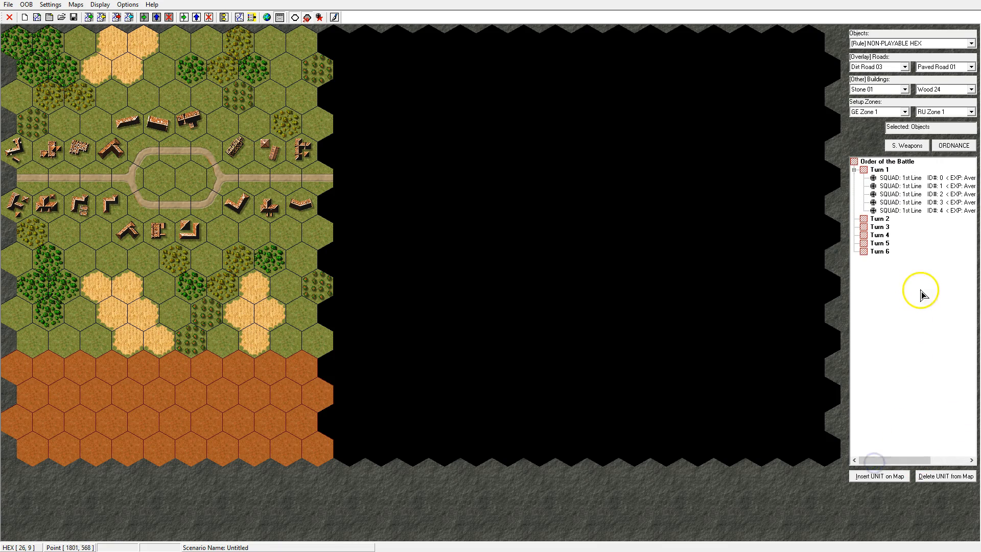
{"action": "left_click", "coordinate": [903, 178]}
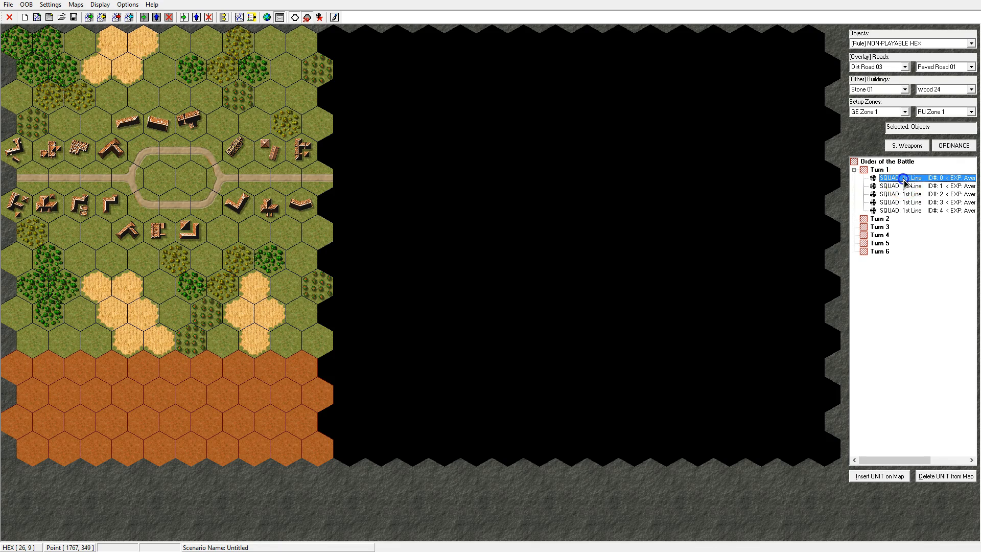
{"action": "left_click", "coordinate": [901, 146]}
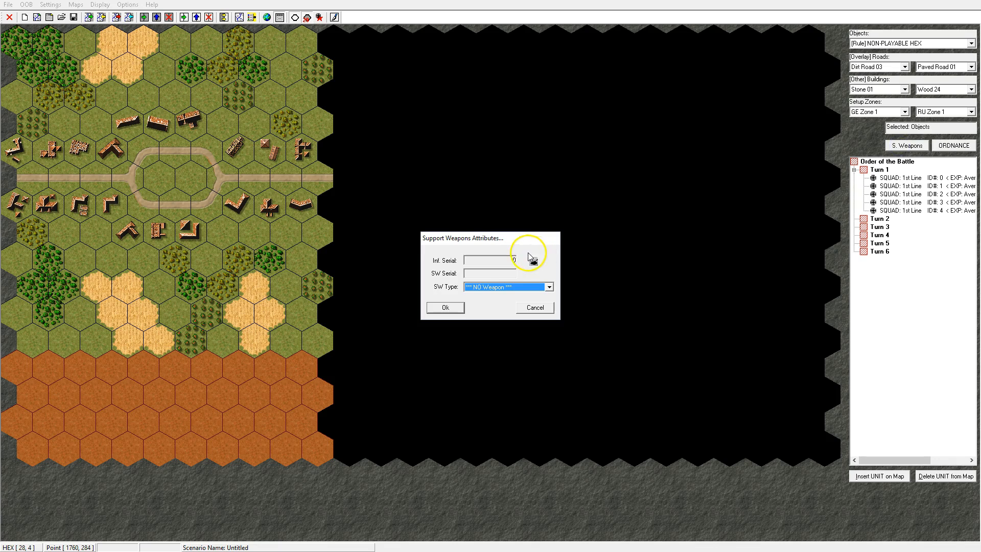
{"action": "left_click", "coordinate": [549, 287]}
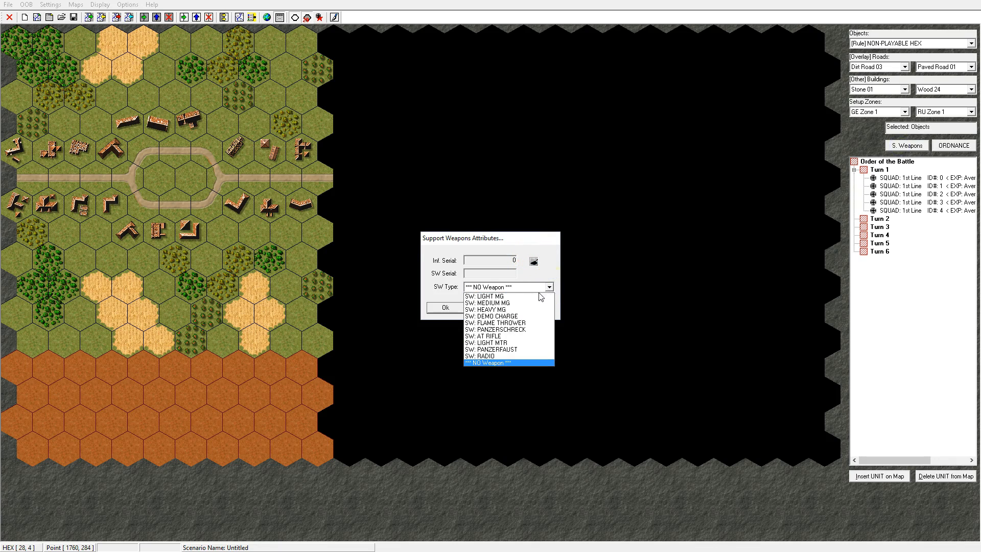
{"action": "left_click", "coordinate": [507, 300]}
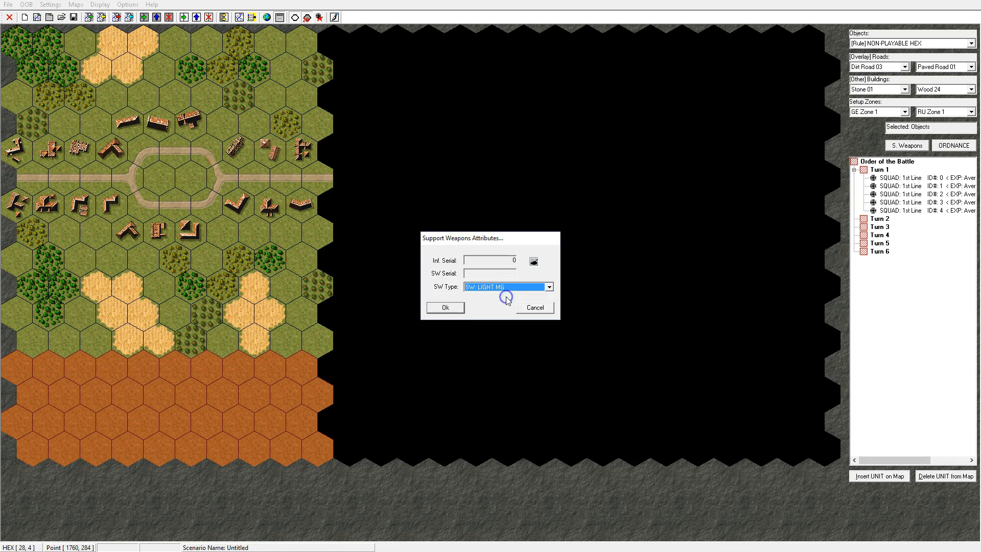
{"action": "left_click", "coordinate": [445, 307]}
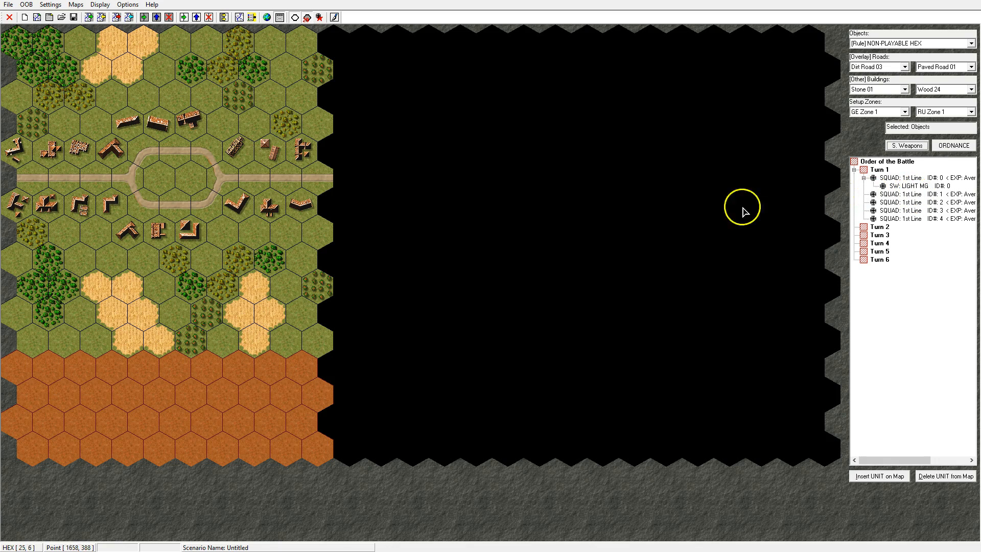
Insert a German LEADER: Sergeant C* for Turn 1 with Free Placement and Average experience.
{"action": "left_click", "coordinate": [144, 17]}
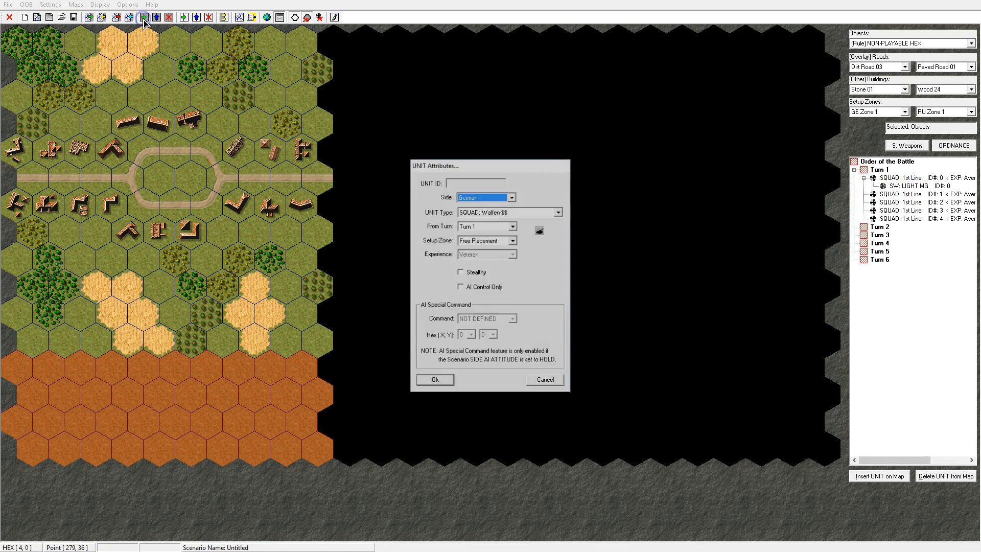
{"action": "left_click", "coordinate": [559, 211]}
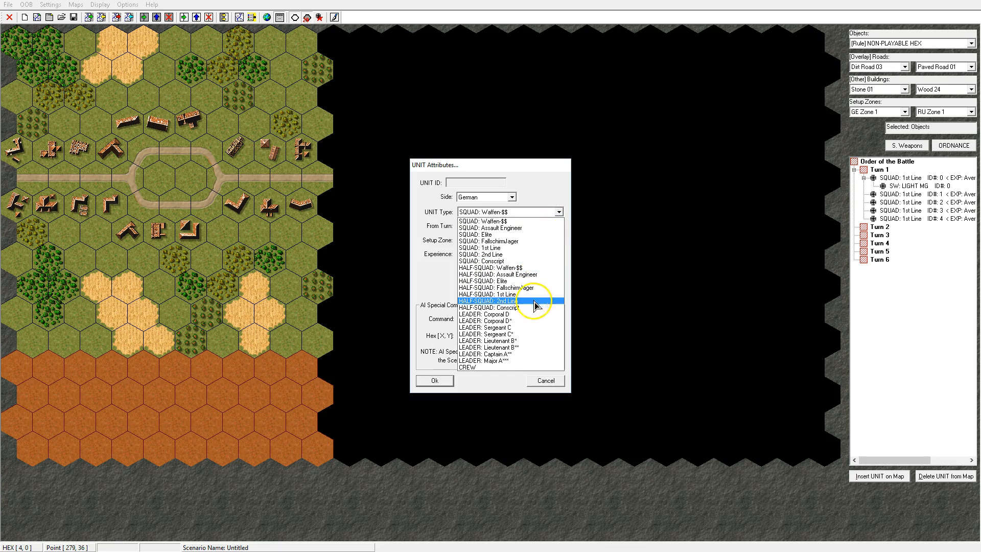
{"action": "left_click", "coordinate": [534, 335]}
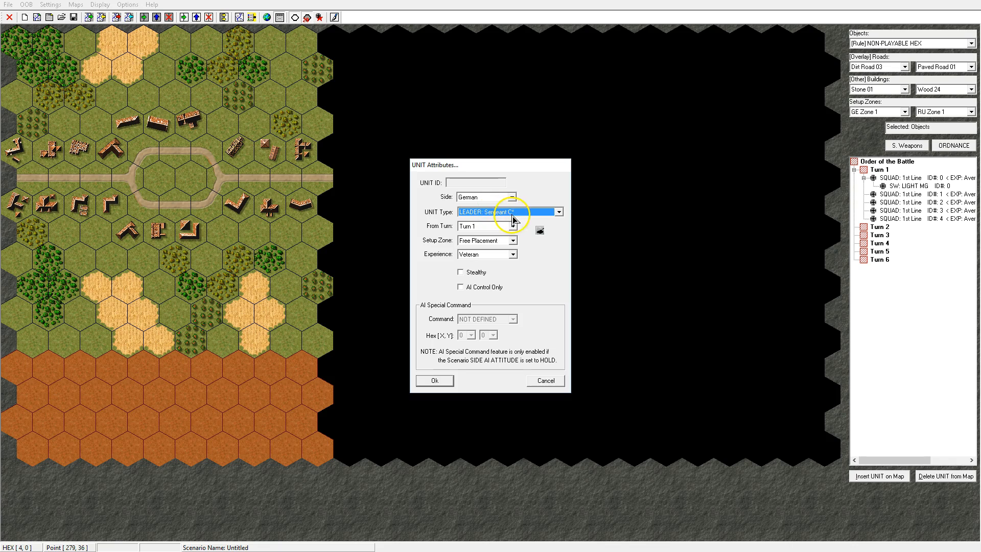
{"action": "left_click", "coordinate": [559, 212]}
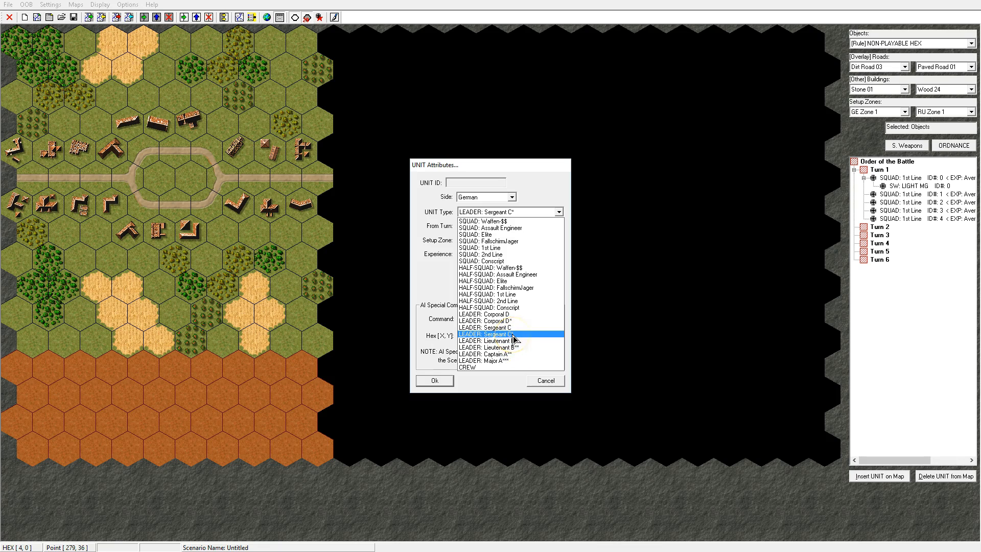
{"action": "left_click", "coordinate": [513, 334]}
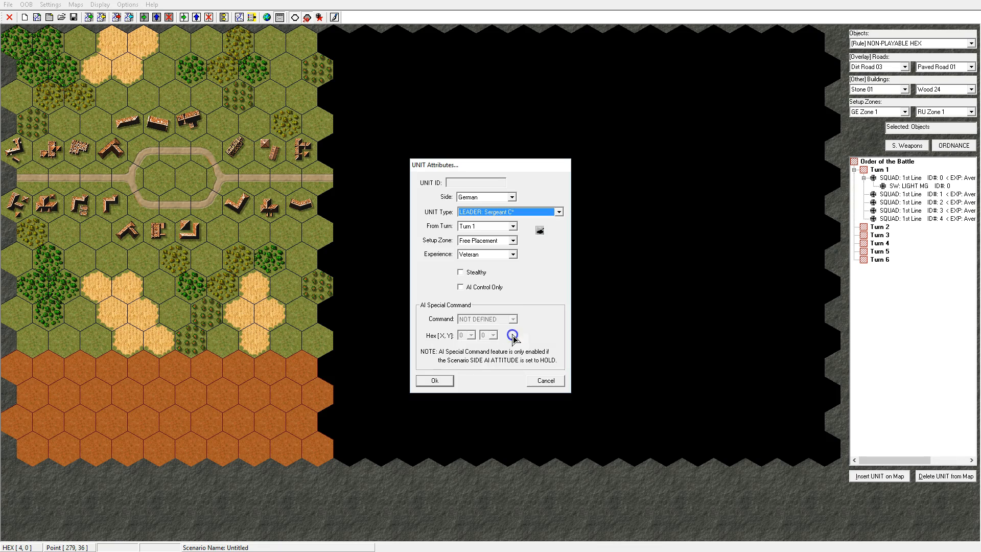
{"action": "left_click", "coordinate": [513, 255]}
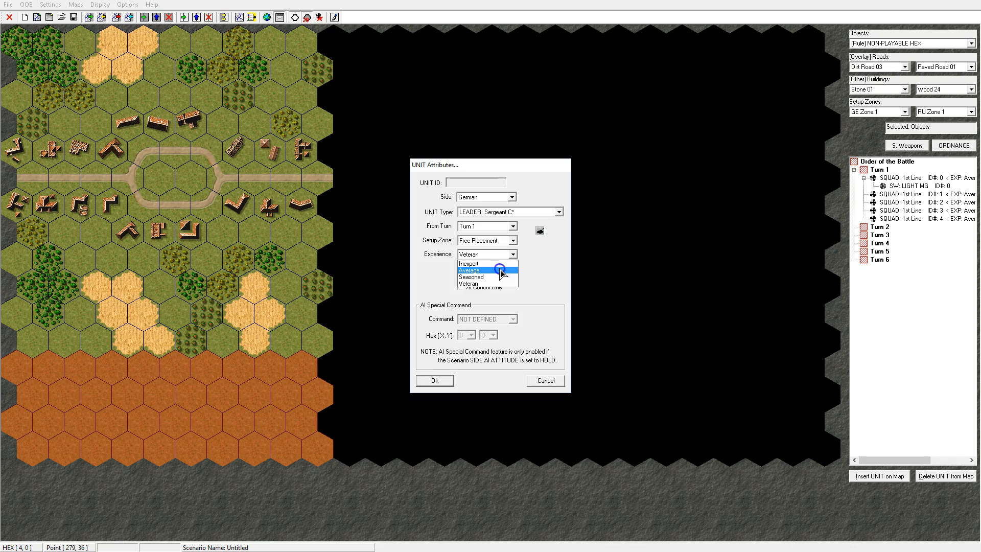
{"action": "left_click", "coordinate": [501, 270]}
{"action": "left_click", "coordinate": [435, 381]}
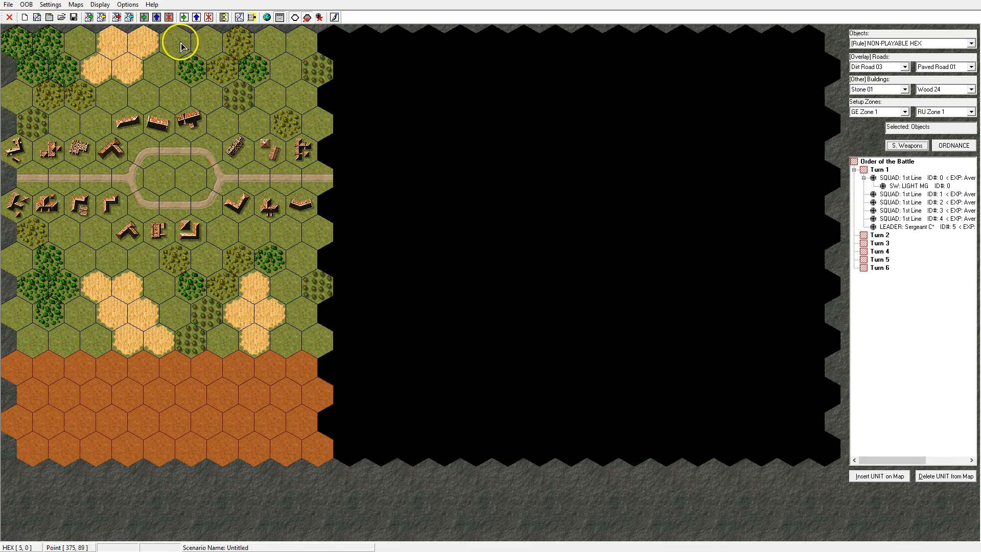
Insert a Russian SQUAD: 1st Line for Turn 1 with Free Placement and Average experience.
{"action": "left_click", "coordinate": [144, 18]}
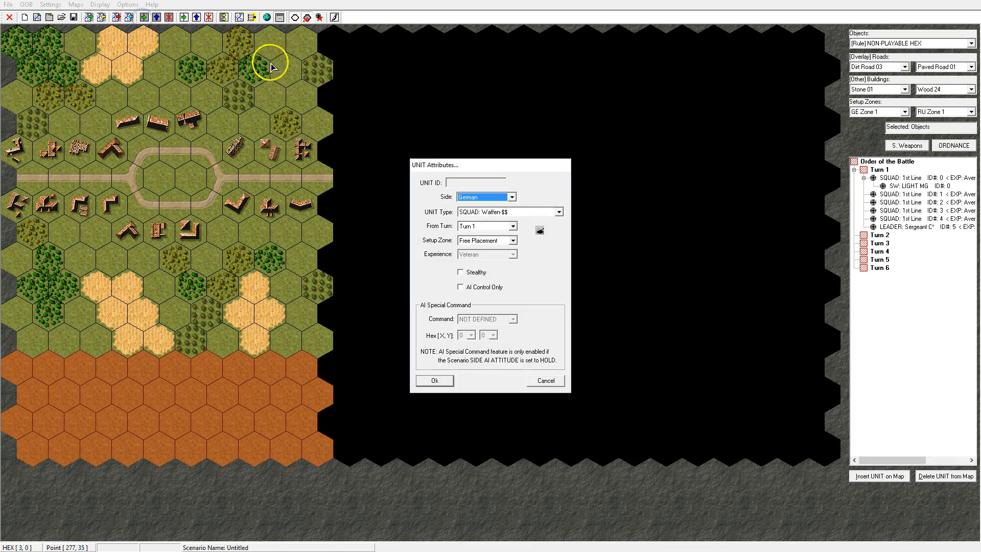
{"action": "left_click", "coordinate": [512, 197]}
{"action": "left_click", "coordinate": [500, 212]}
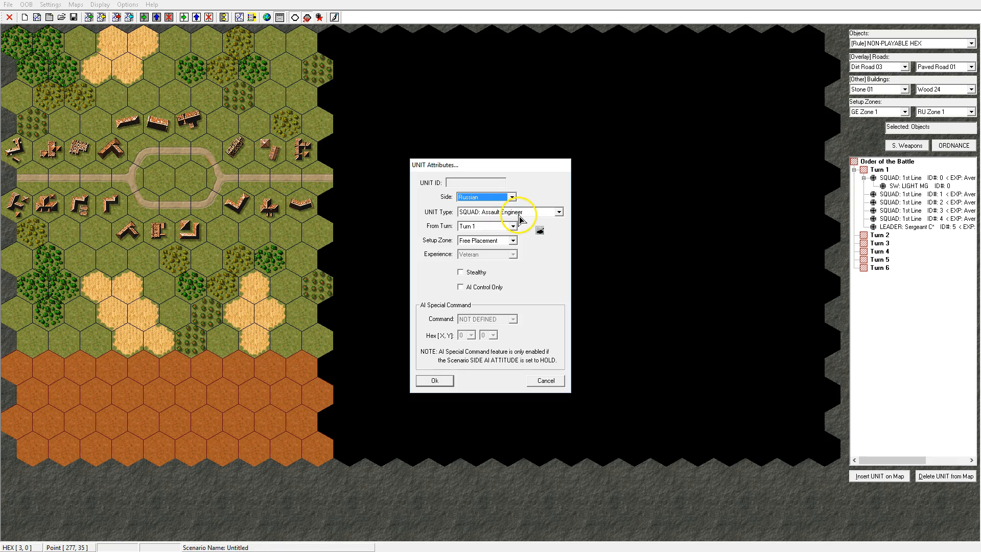
{"action": "left_click", "coordinate": [519, 215]}
{"action": "left_click", "coordinate": [516, 234]}
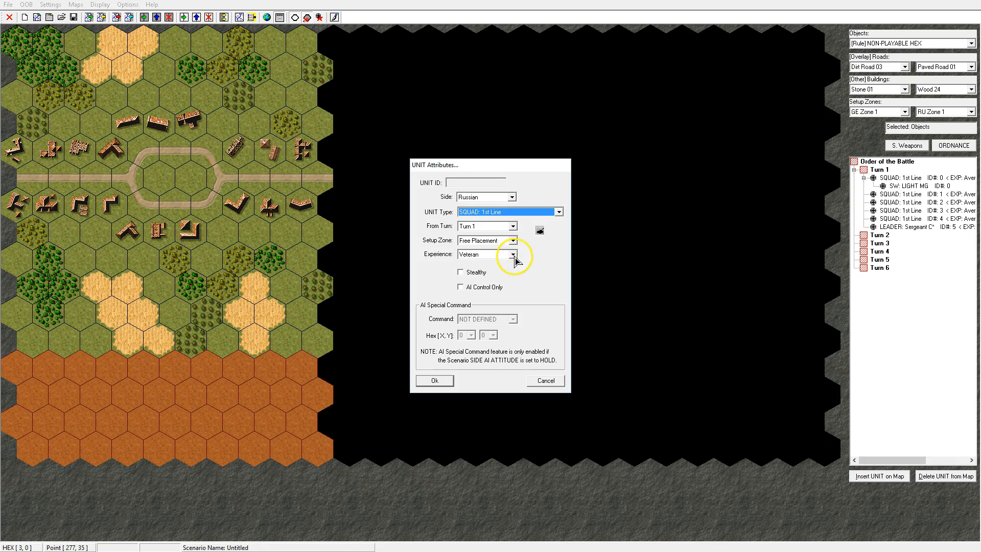
{"action": "left_click", "coordinate": [513, 254]}
{"action": "left_click", "coordinate": [504, 272]}
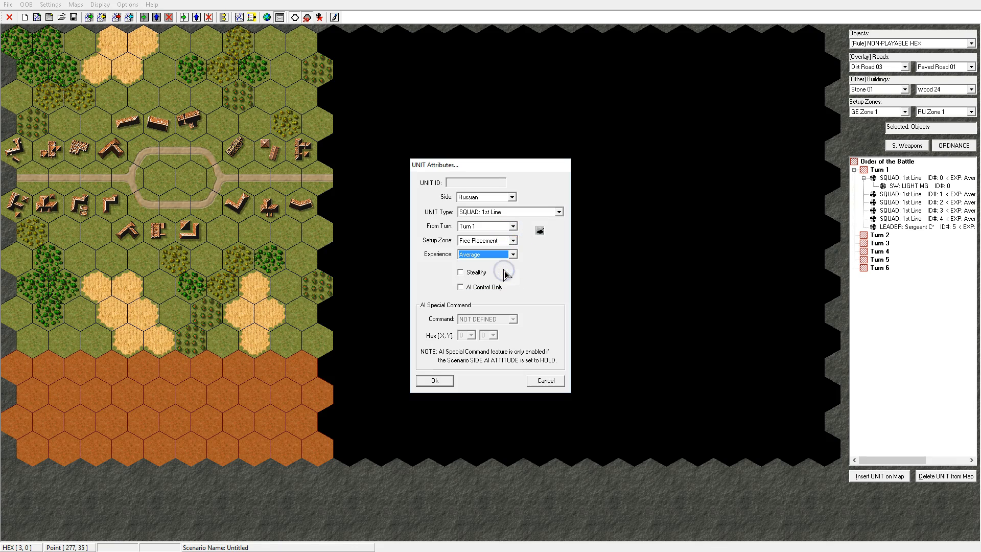
{"action": "left_click", "coordinate": [434, 380]}
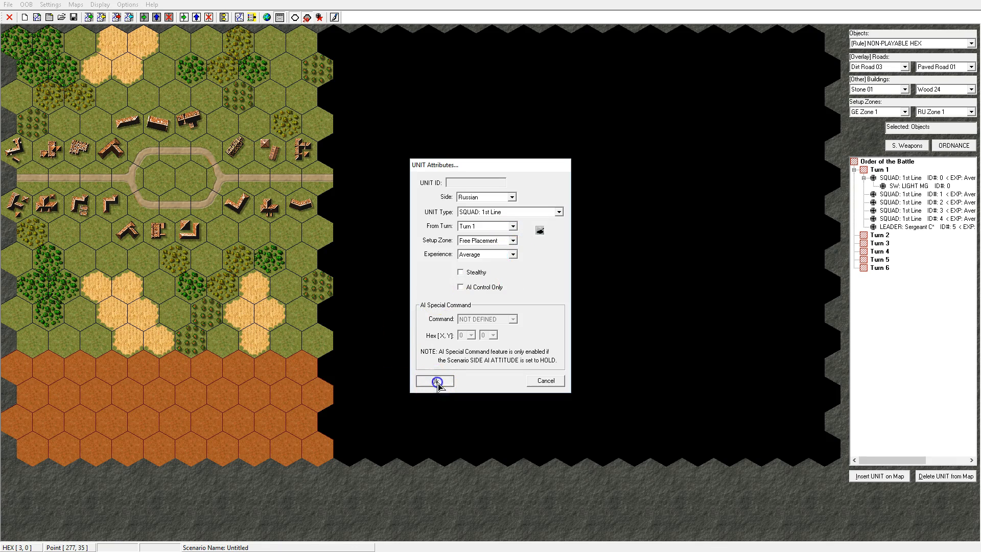
Clone the Russian 1st Line squad in Turn 1 with a quantity of 4.
{"action": "left_click", "coordinate": [919, 237]}
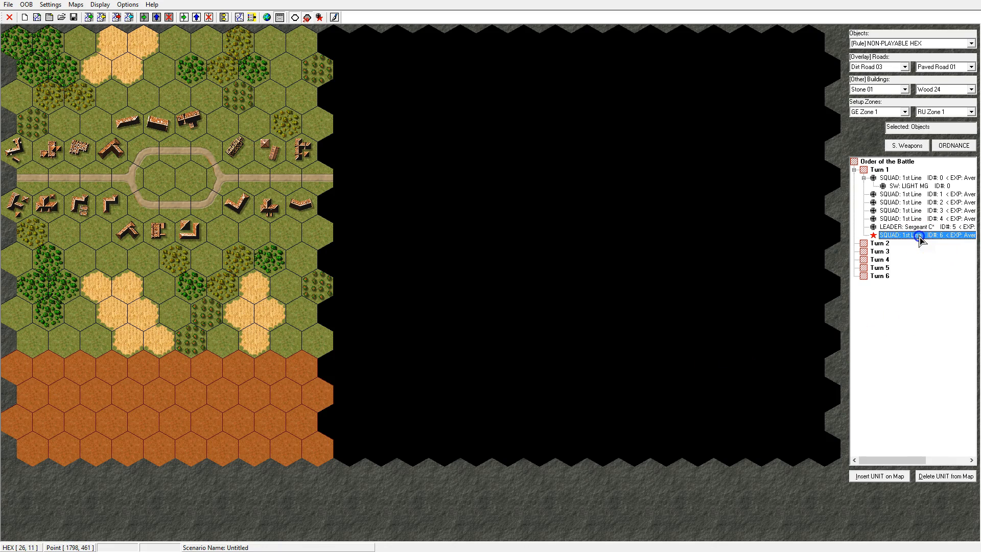
{"action": "left_click", "coordinate": [224, 17]}
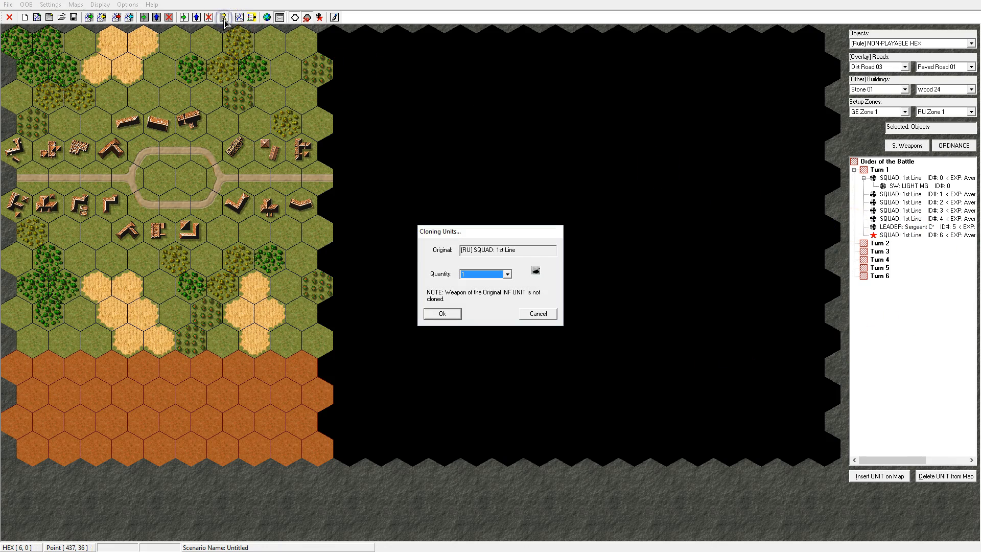
{"action": "key", "text": "Down"}
{"action": "key", "text": "Down"}
{"action": "key", "text": "Down"}
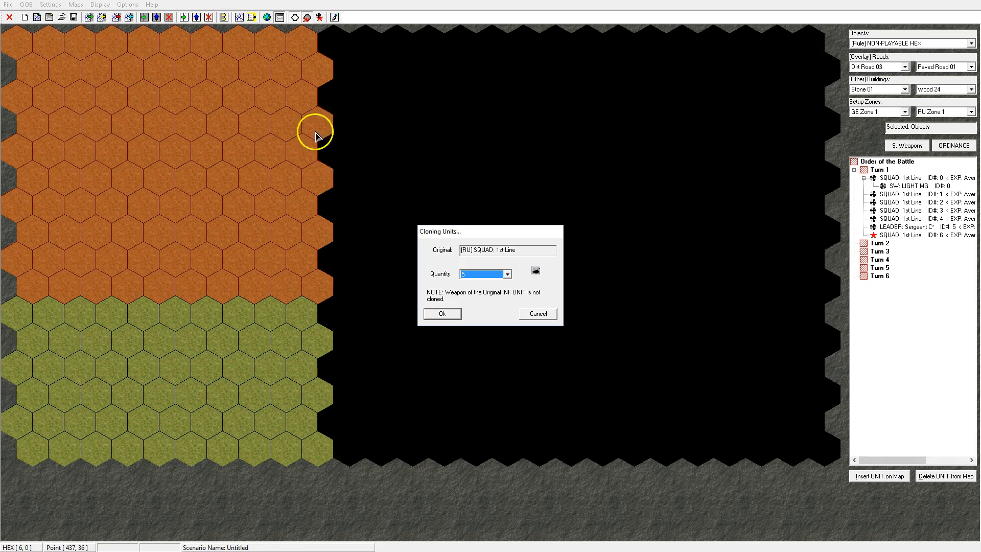
{"action": "key", "text": "Up"}
{"action": "left_click", "coordinate": [445, 314]}
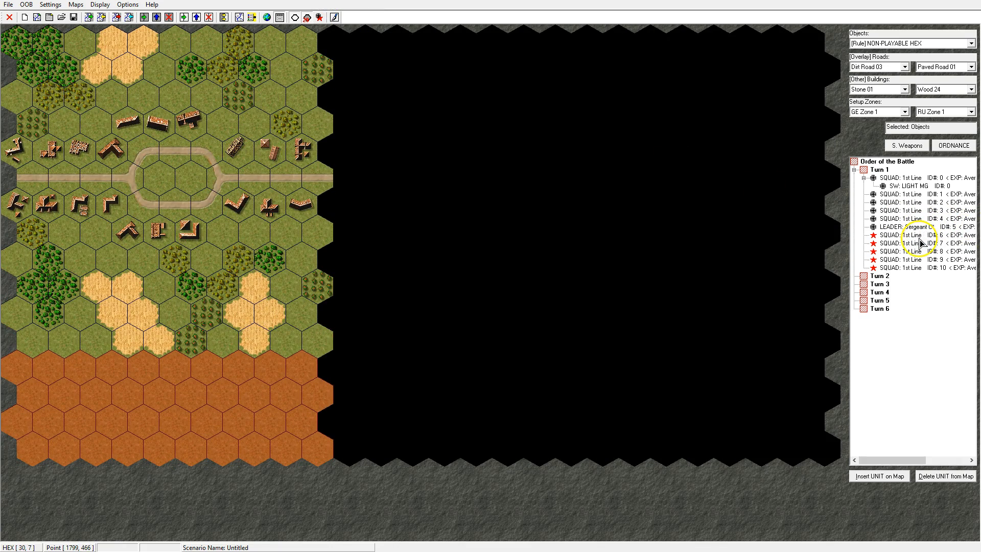
Assign a MEDIUM MG support weapon to the first Russian 1st Line squad in Turn 1.
{"action": "left_click", "coordinate": [918, 238]}
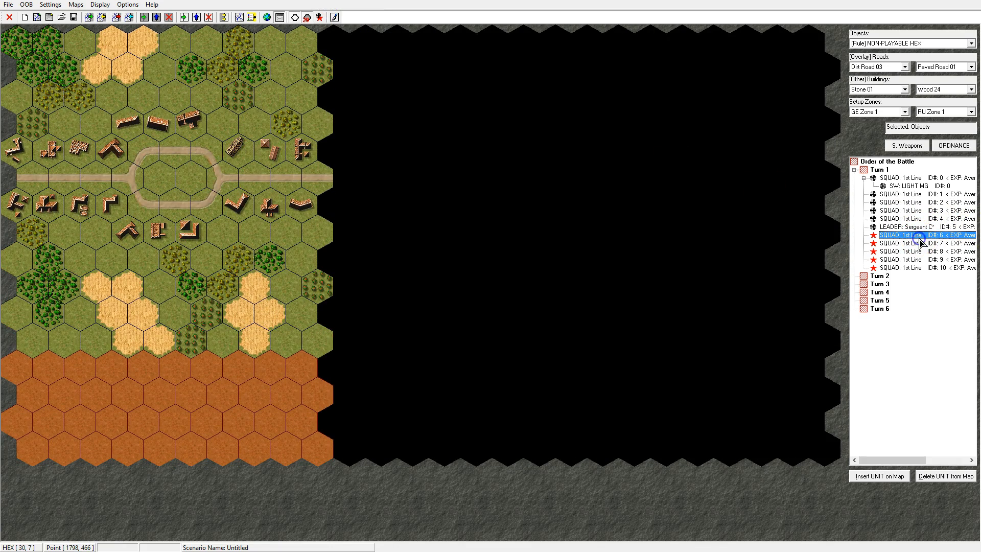
{"action": "left_click", "coordinate": [899, 147]}
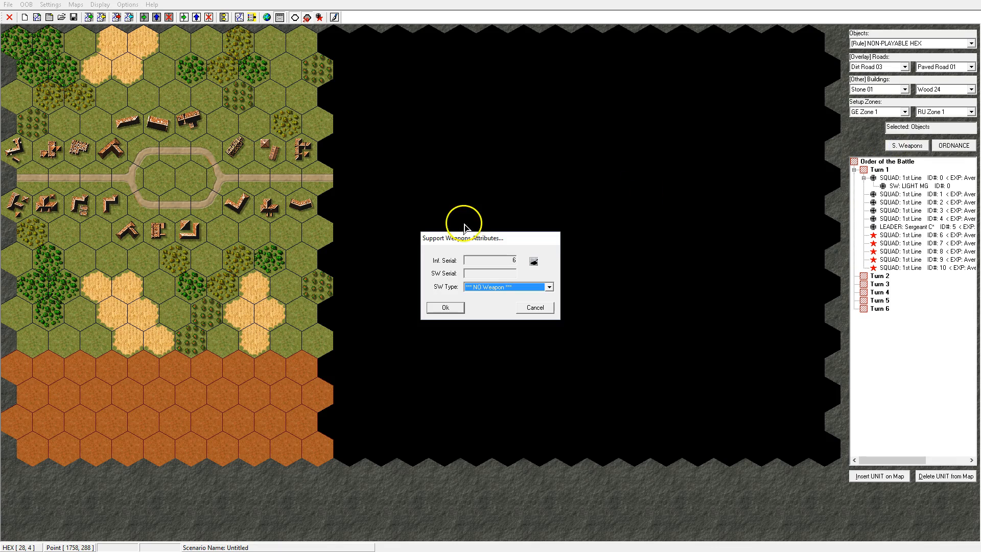
{"action": "left_click", "coordinate": [549, 287]}
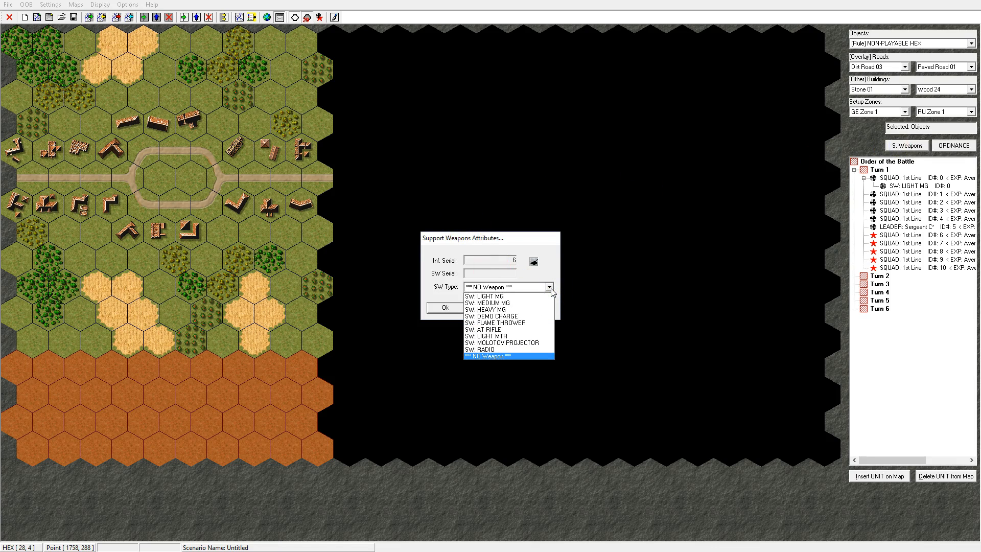
{"action": "left_click", "coordinate": [513, 303]}
{"action": "left_click", "coordinate": [449, 308]}
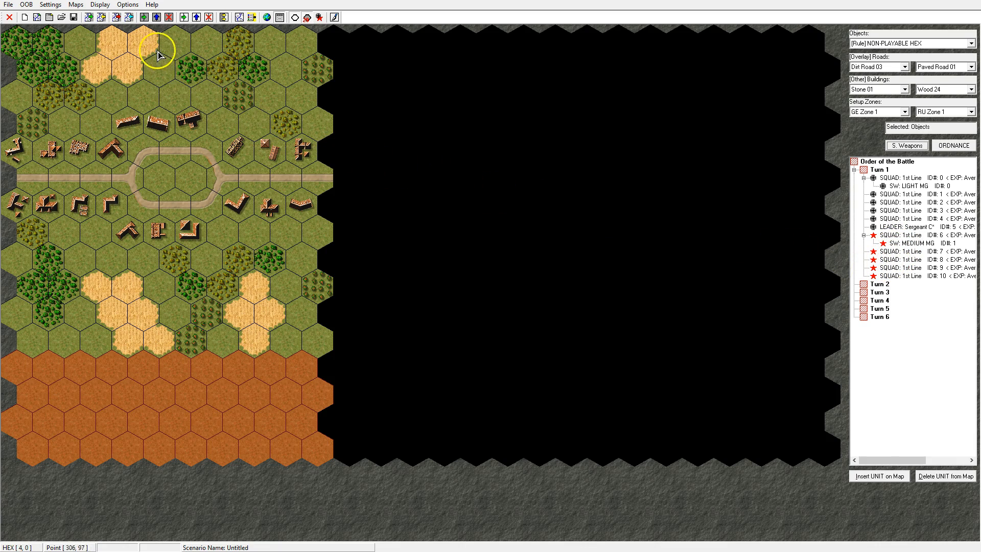
Insert a Russian LEADER: Sergeant C for Turn 1 with Free Placement and Average experience.
{"action": "left_click", "coordinate": [144, 17]}
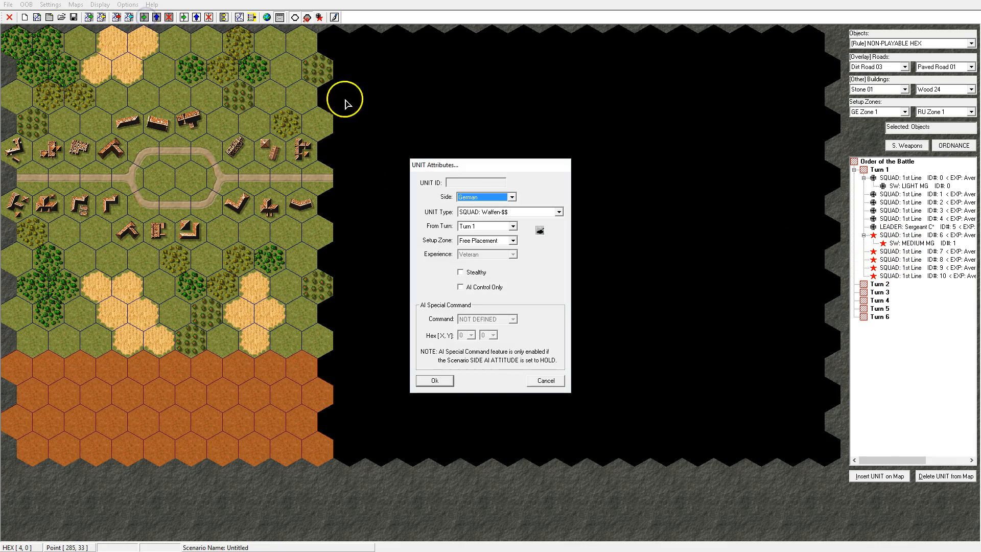
{"action": "left_click", "coordinate": [511, 197]}
{"action": "left_click", "coordinate": [507, 213]}
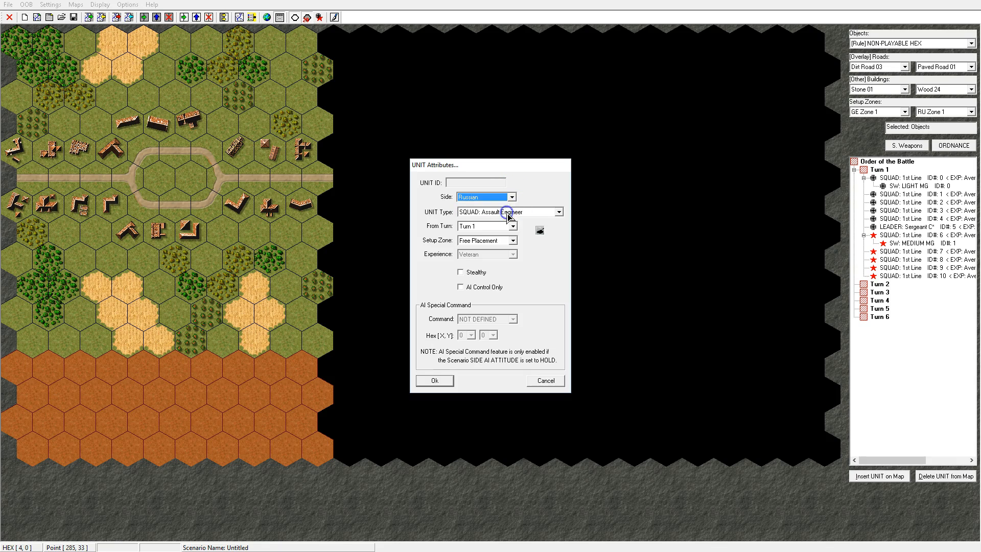
{"action": "left_click", "coordinate": [543, 214]}
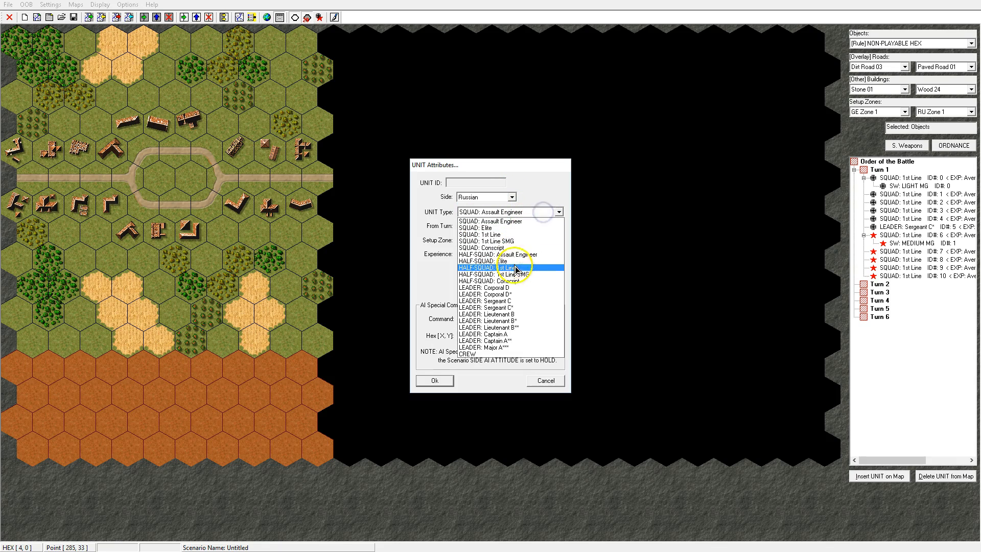
{"action": "left_click", "coordinate": [522, 302]}
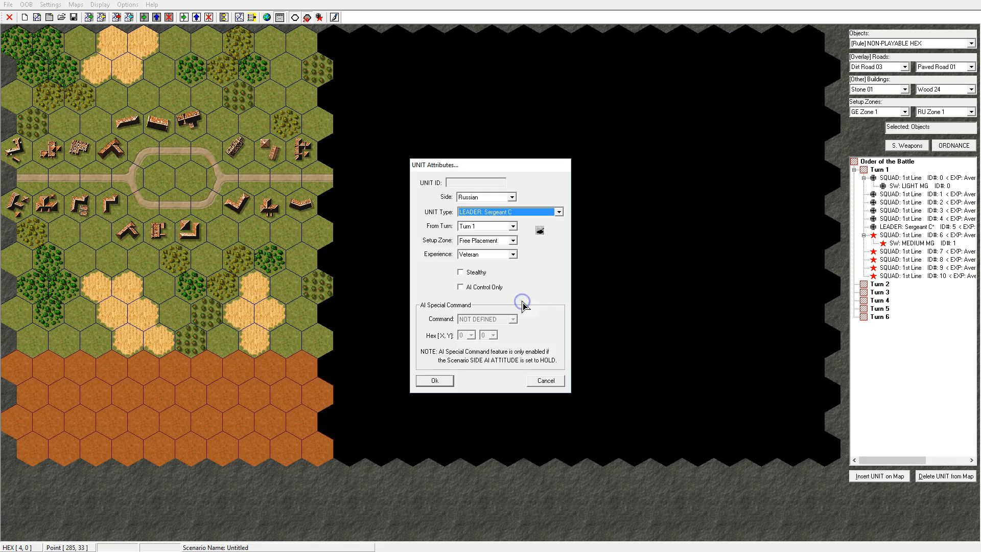
{"action": "left_click", "coordinate": [513, 254]}
{"action": "left_click", "coordinate": [509, 270]}
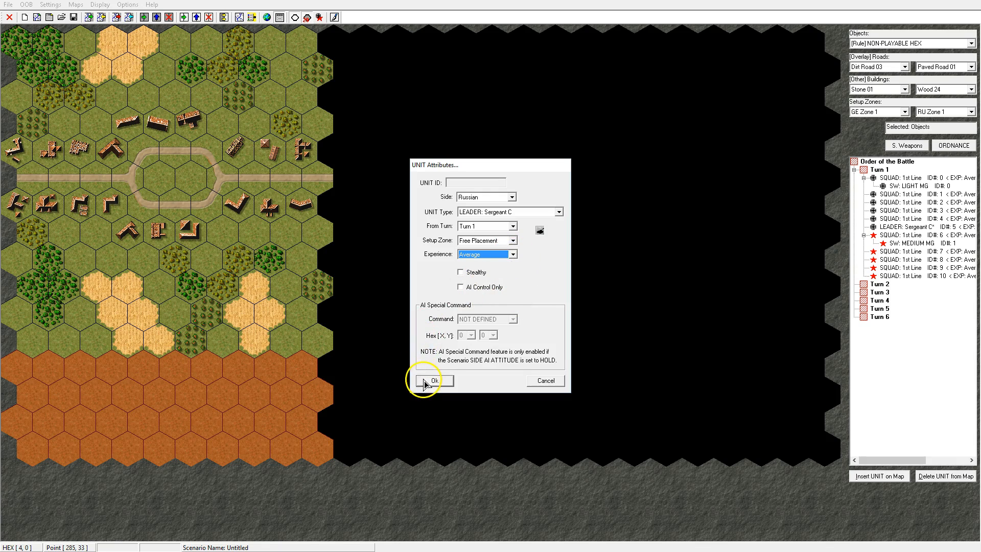
{"action": "left_click", "coordinate": [424, 381]}
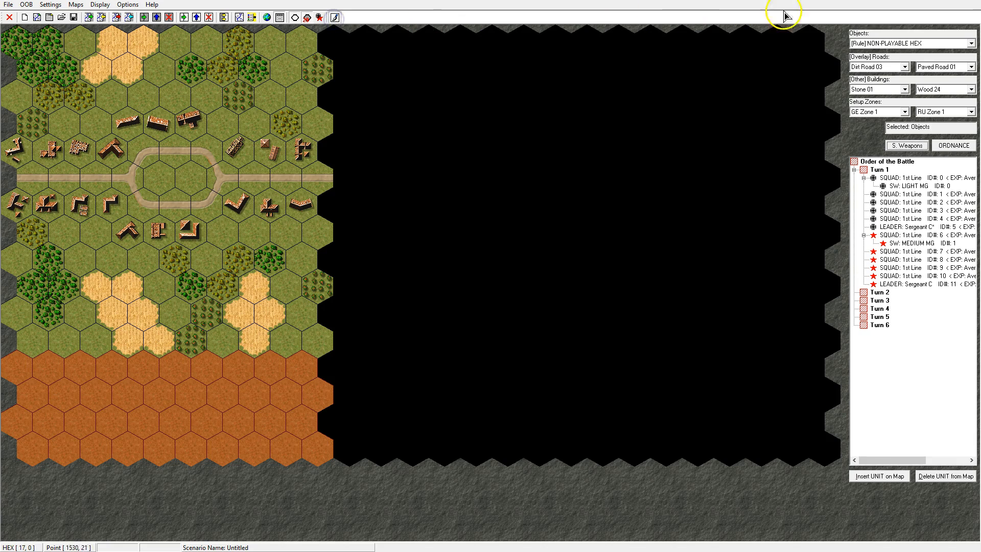
Give the road junction hex [3, 5] at the west end of the village loop a HEX Victory Value of 4 for the Russian side.
{"action": "left_click", "coordinate": [912, 43]}
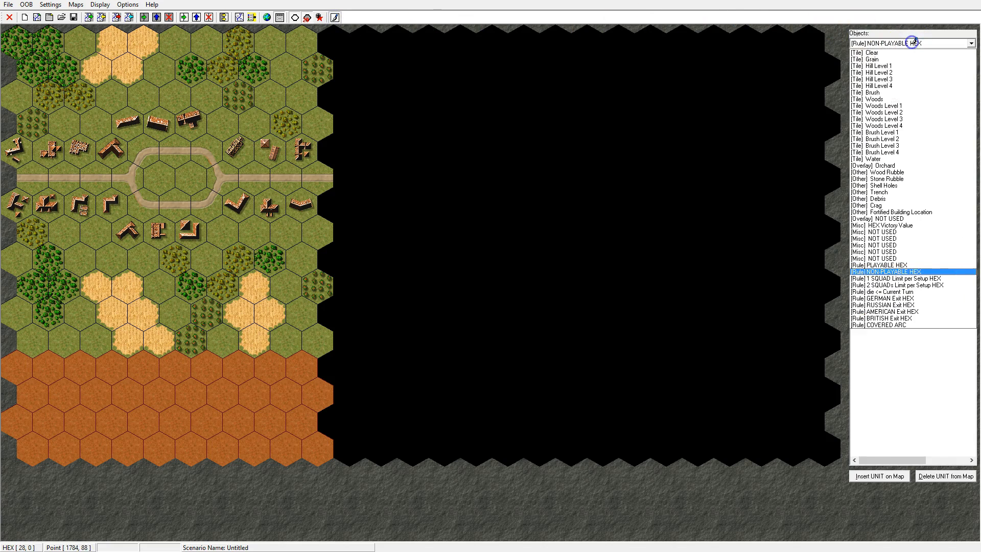
{"action": "left_click", "coordinate": [915, 225]}
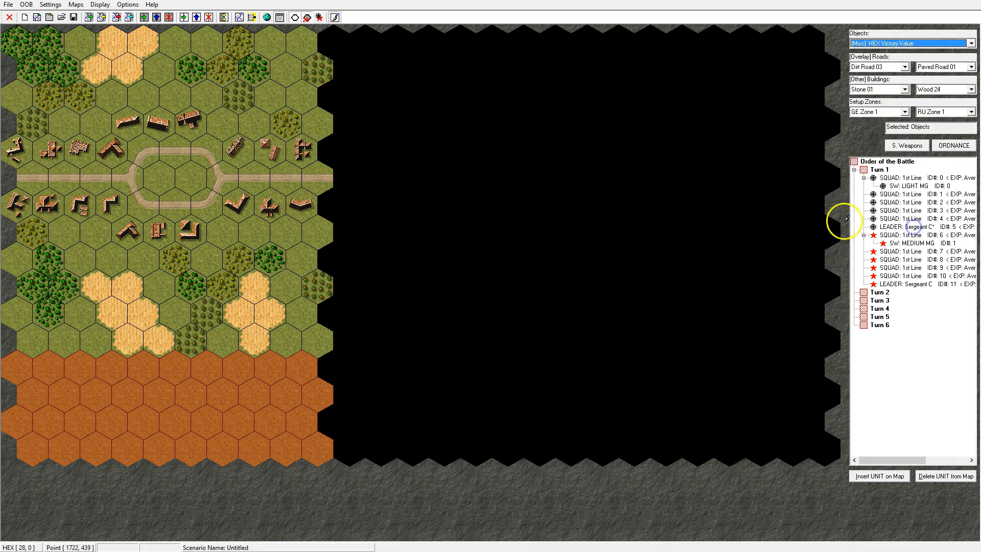
{"action": "left_click", "coordinate": [125, 177]}
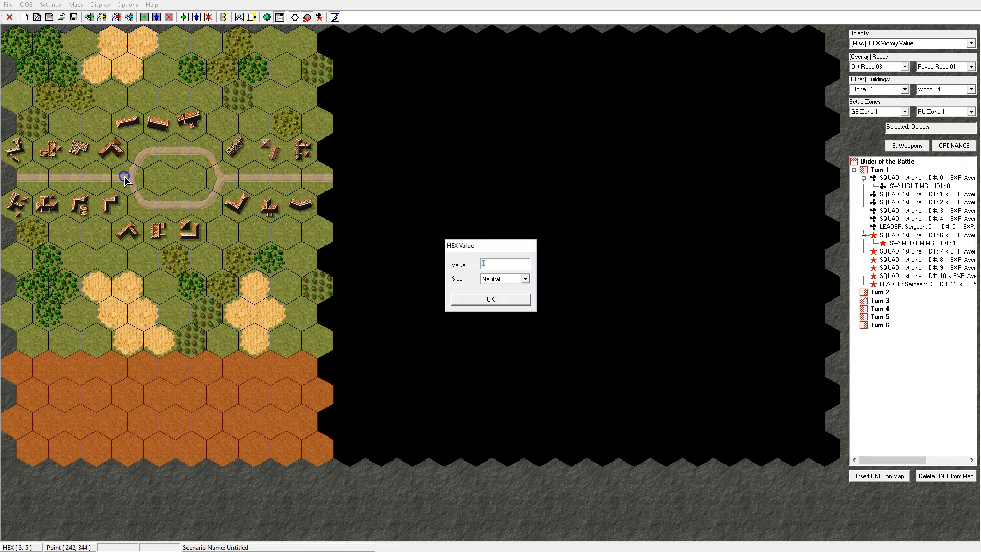
{"action": "type", "text": "4"}
{"action": "left_click", "coordinate": [526, 280]}
{"action": "left_click", "coordinate": [517, 299]}
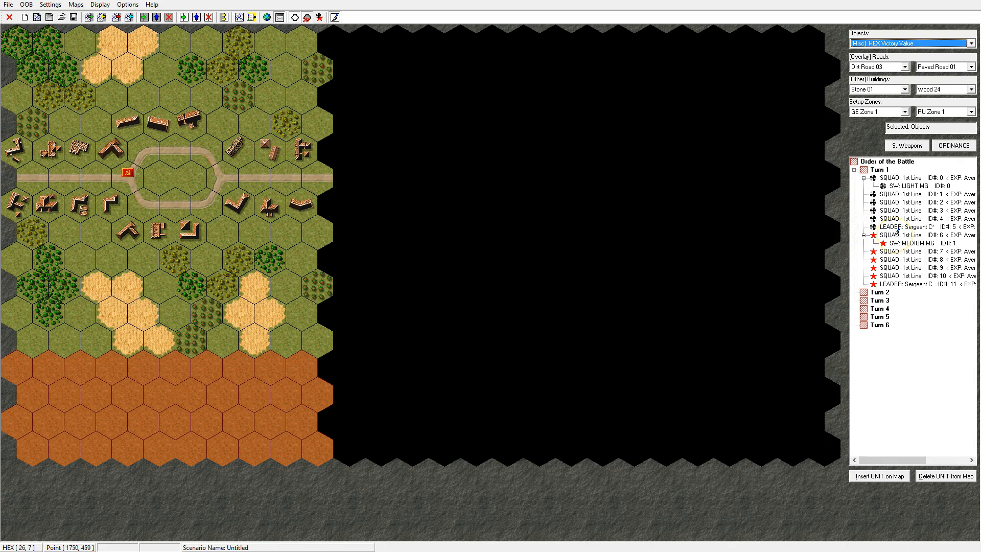
{"action": "left_click", "coordinate": [895, 234]}
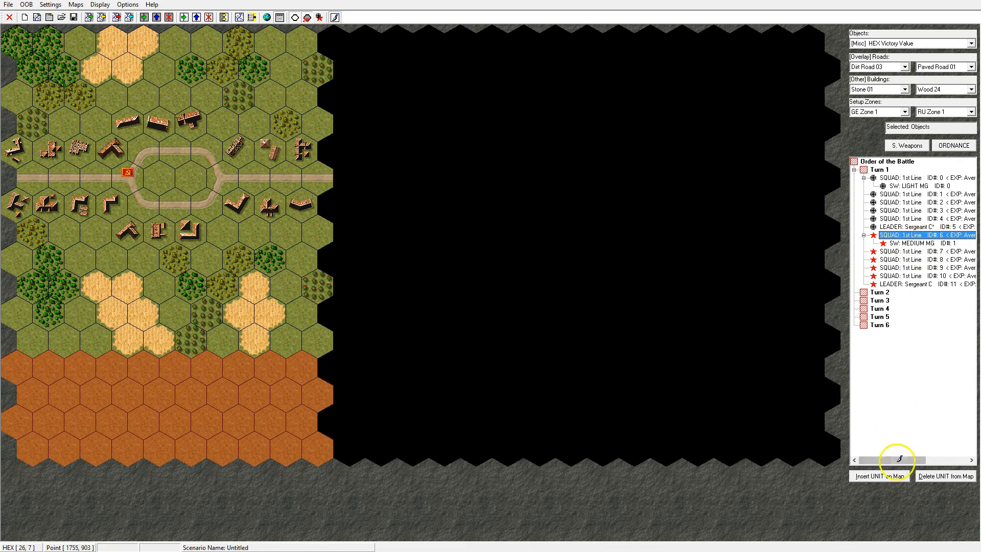
{"action": "left_click", "coordinate": [889, 476]}
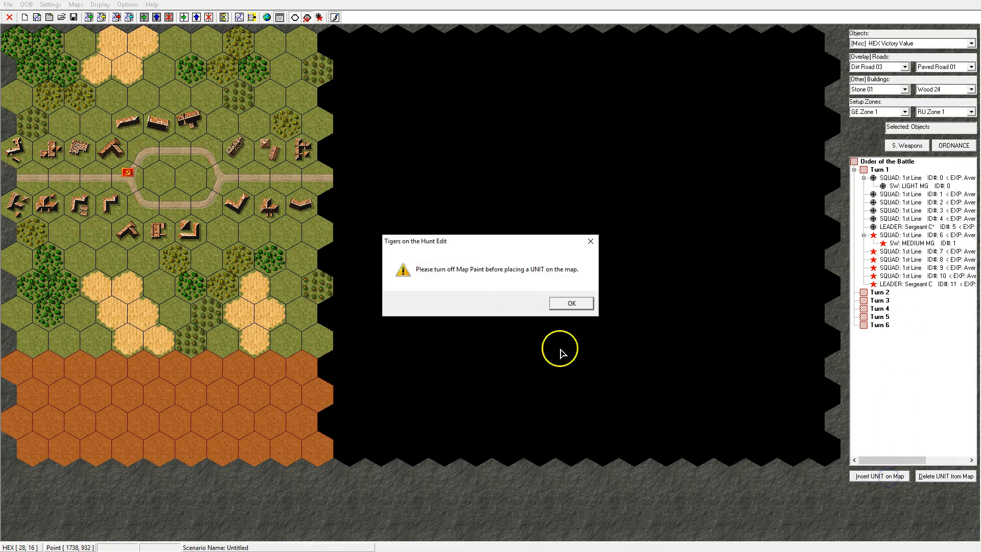
{"action": "left_click", "coordinate": [574, 303]}
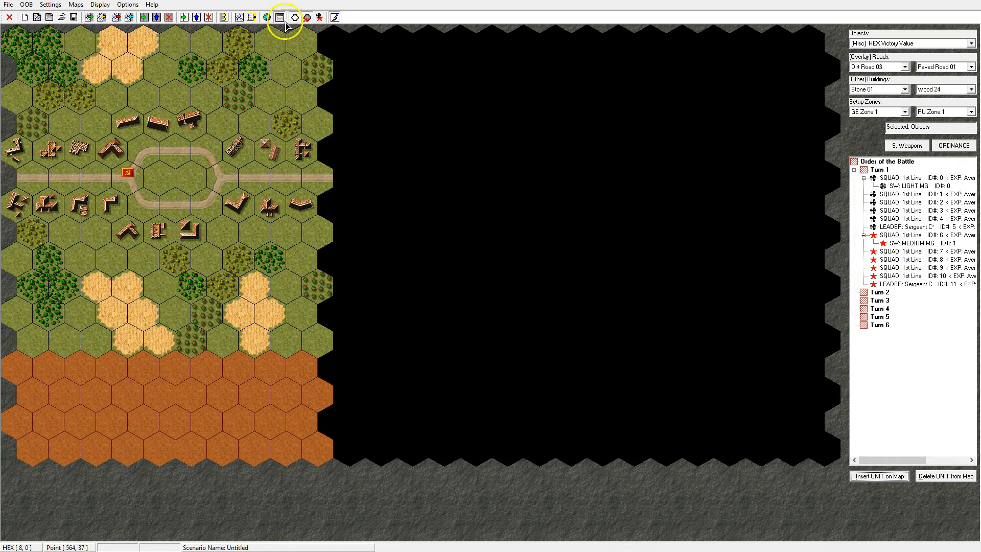
With Map Paint off, place the Russian MEDIUM MG squad in the building just north of the victory hex and the second squad in the one south.
{"action": "left_click", "coordinate": [900, 235]}
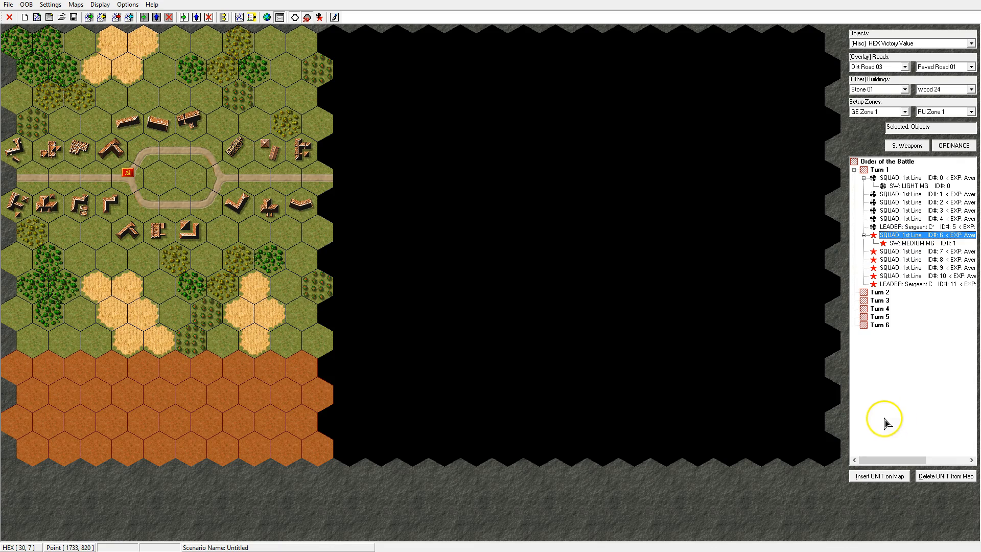
{"action": "left_click", "coordinate": [879, 477]}
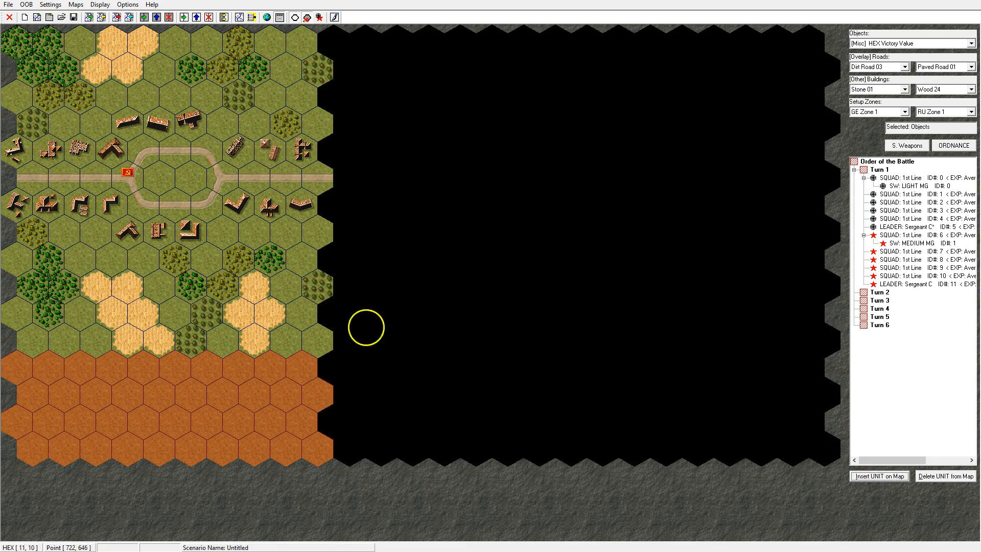
{"action": "left_click", "coordinate": [101, 143]}
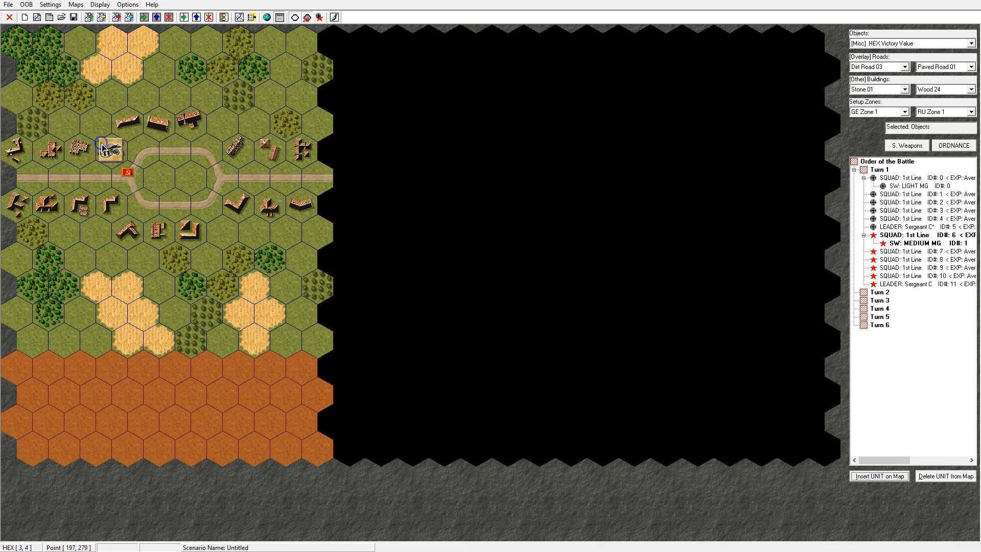
{"action": "left_click", "coordinate": [903, 252]}
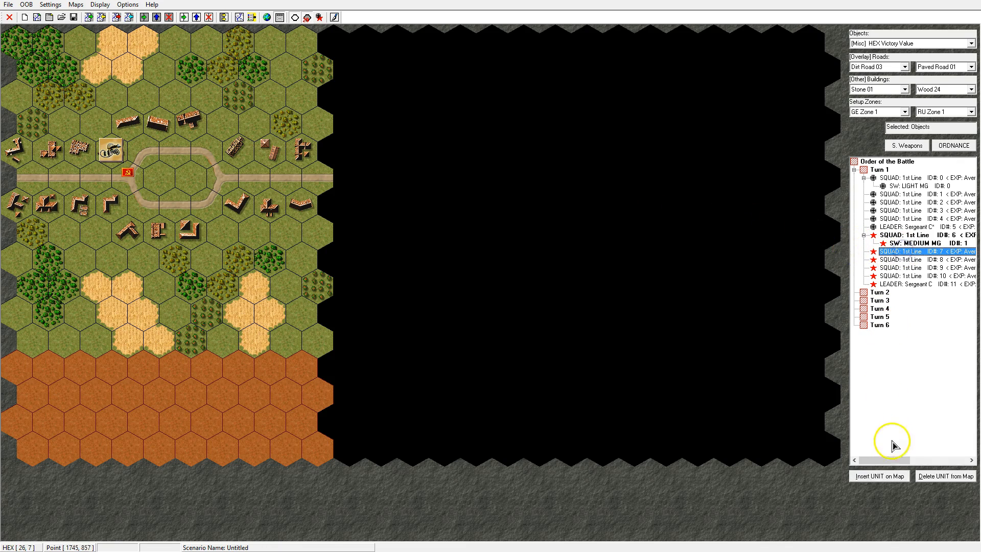
{"action": "left_click", "coordinate": [885, 477]}
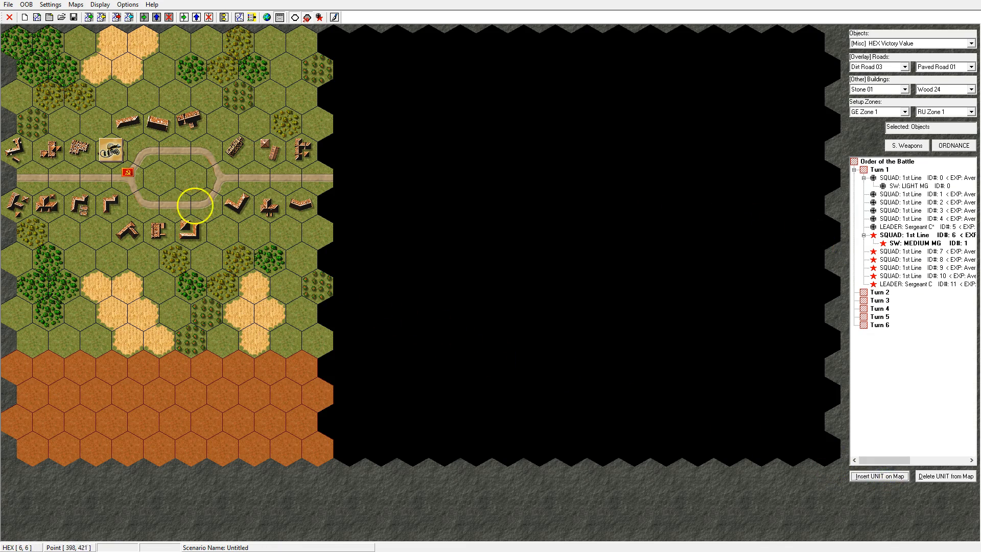
{"action": "left_click", "coordinate": [107, 200]}
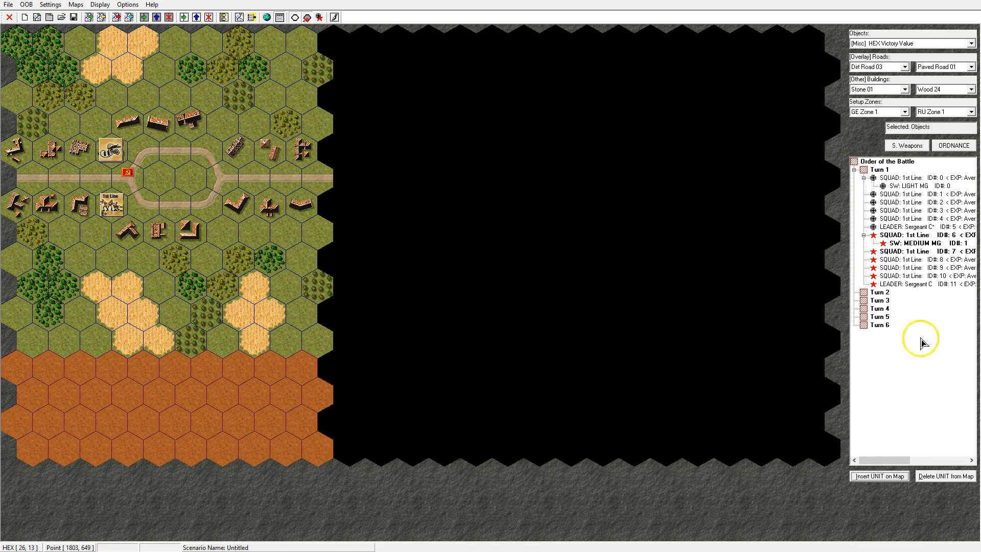
Place Russian squad ID 8 in the easternmost building north of the loop and squad ID 9 in the easternmost building south of it.
{"action": "left_click", "coordinate": [915, 260]}
{"action": "left_click", "coordinate": [875, 479]}
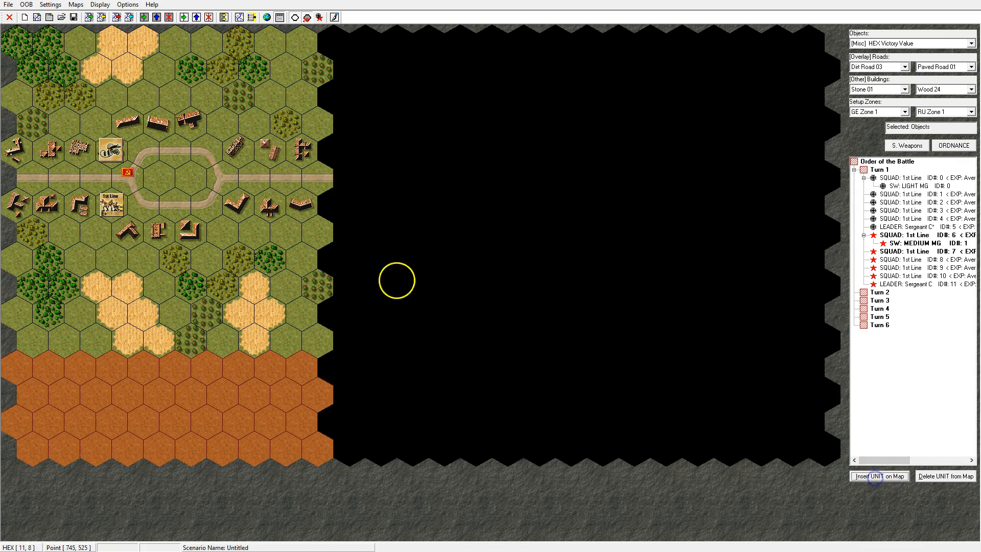
{"action": "left_click", "coordinate": [188, 123]}
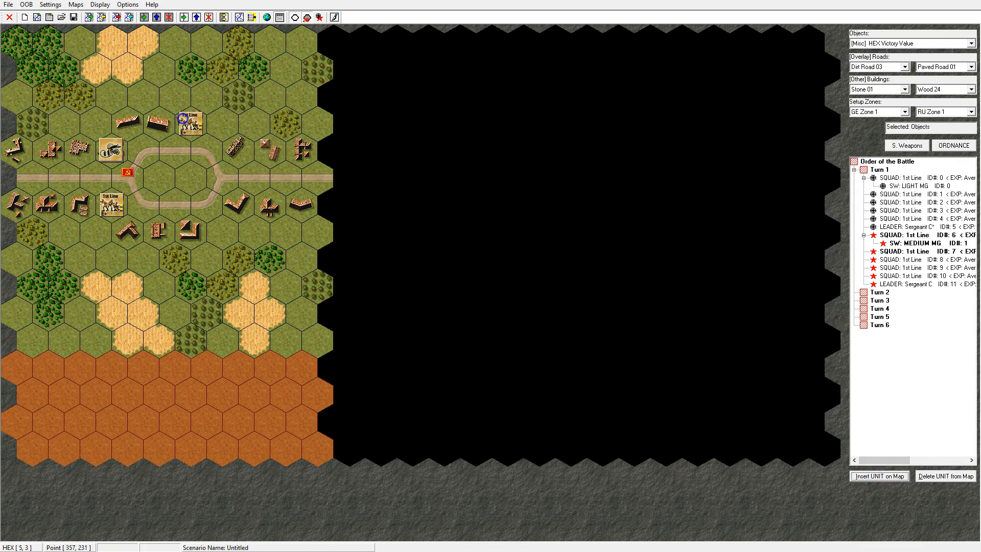
{"action": "left_click", "coordinate": [895, 268]}
{"action": "left_click", "coordinate": [886, 476]}
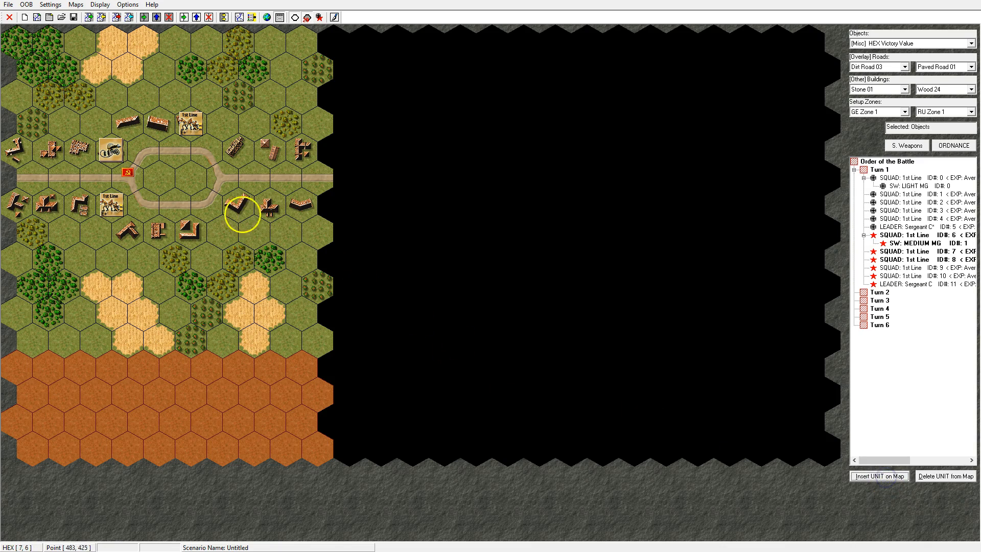
{"action": "left_click", "coordinate": [182, 228]}
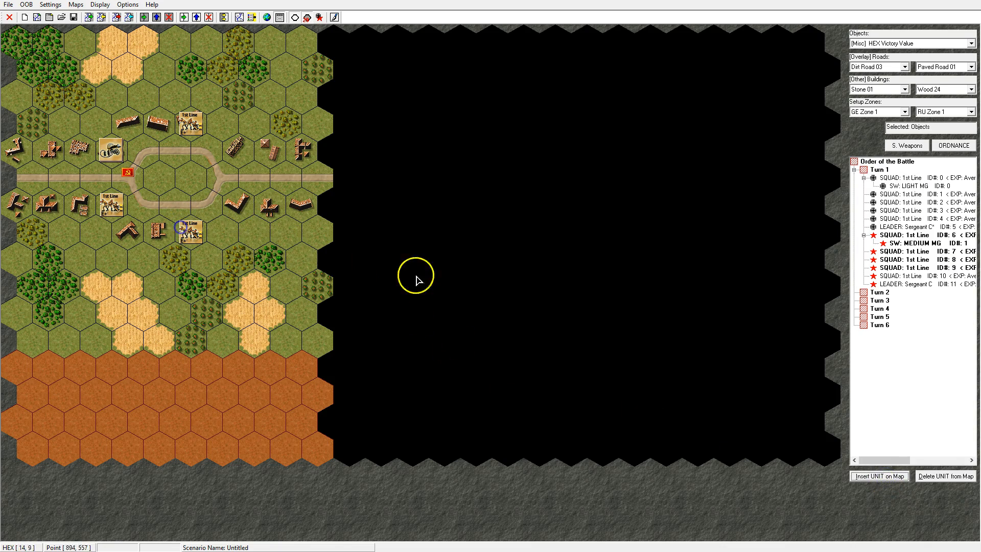
Place Russian squad ID 10 in the middle building north of the loop and LEADER: Sergeant C in the MEDIUM MG squad's hex.
{"action": "left_click", "coordinate": [922, 275]}
{"action": "left_click", "coordinate": [874, 477]}
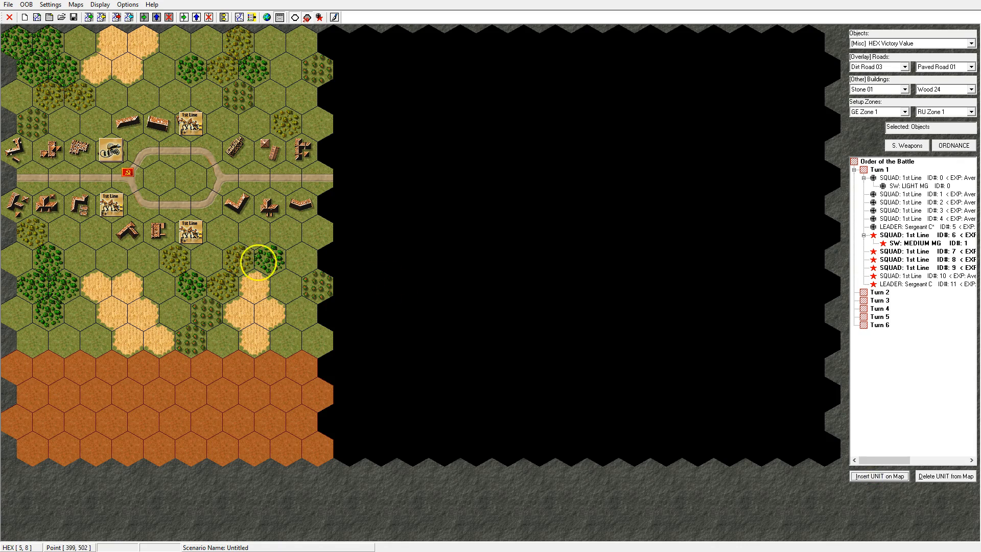
{"action": "left_click", "coordinate": [151, 127]}
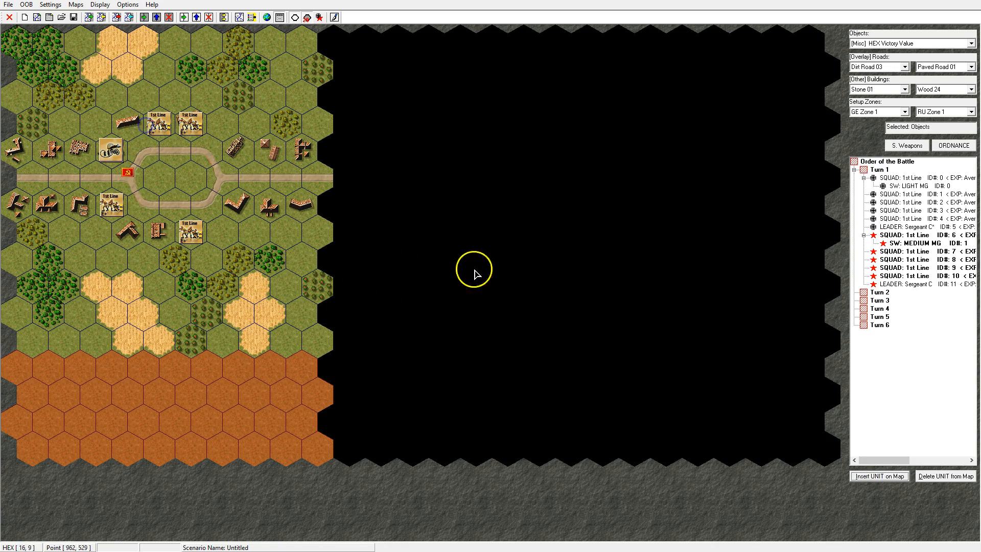
{"action": "left_click", "coordinate": [908, 284]}
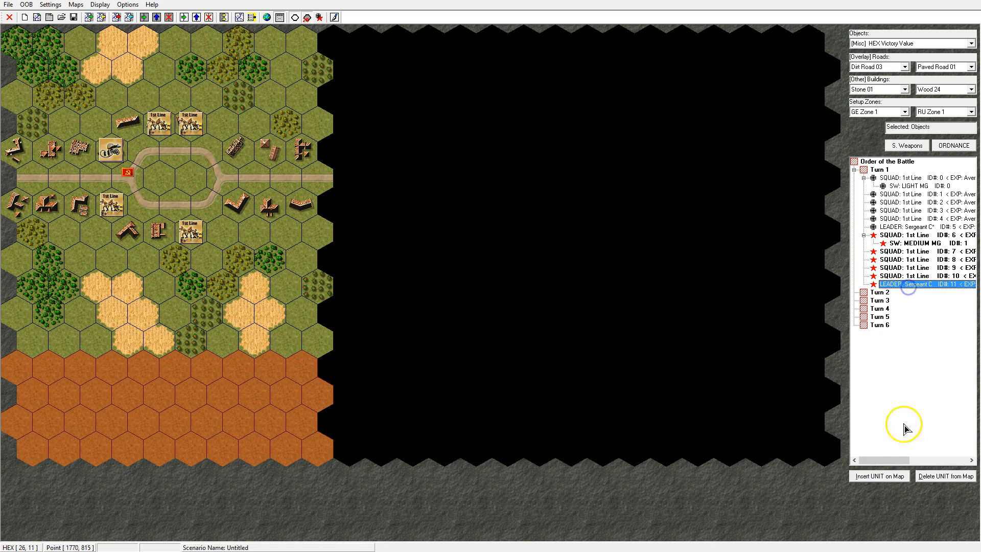
{"action": "left_click", "coordinate": [878, 475]}
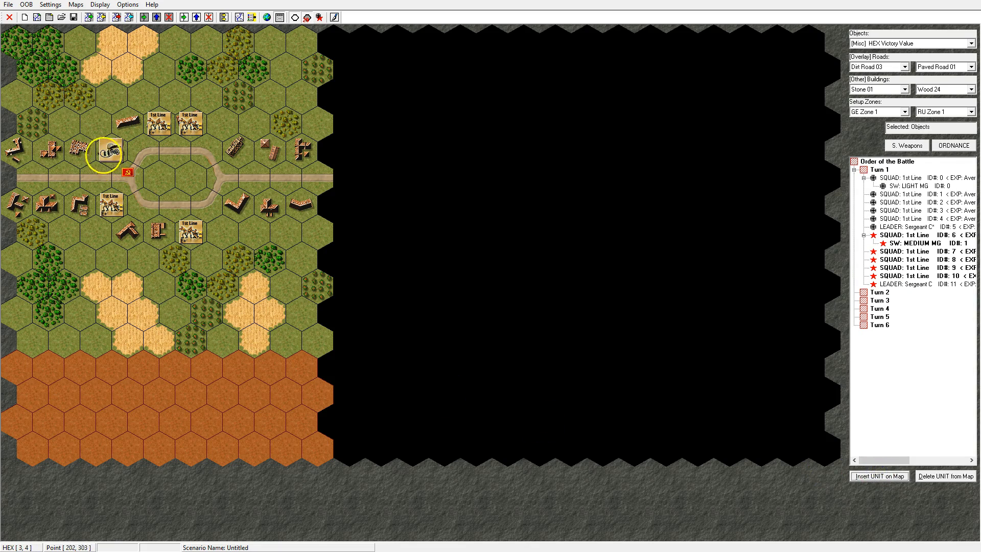
{"action": "left_click", "coordinate": [104, 148]}
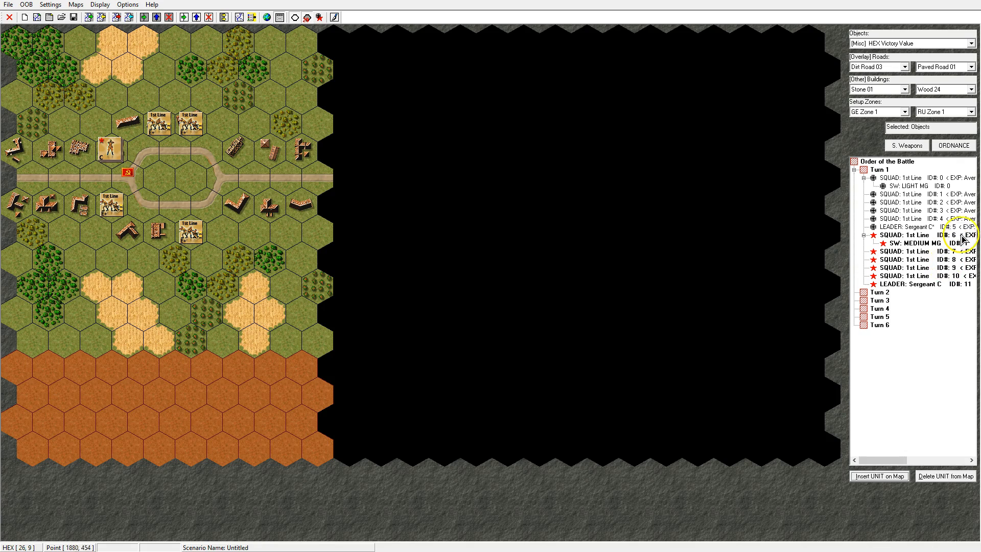
Place the German LIGHT MG squad in the open hex east of the southeastern grain field and squad ID 1 on the field's eastern hex.
{"action": "left_click", "coordinate": [934, 177]}
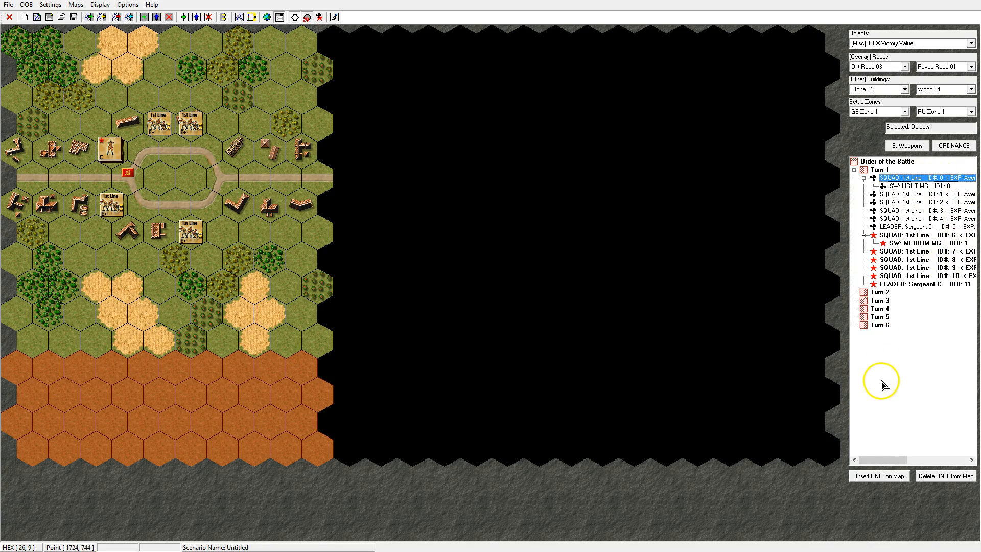
{"action": "left_click", "coordinate": [881, 478]}
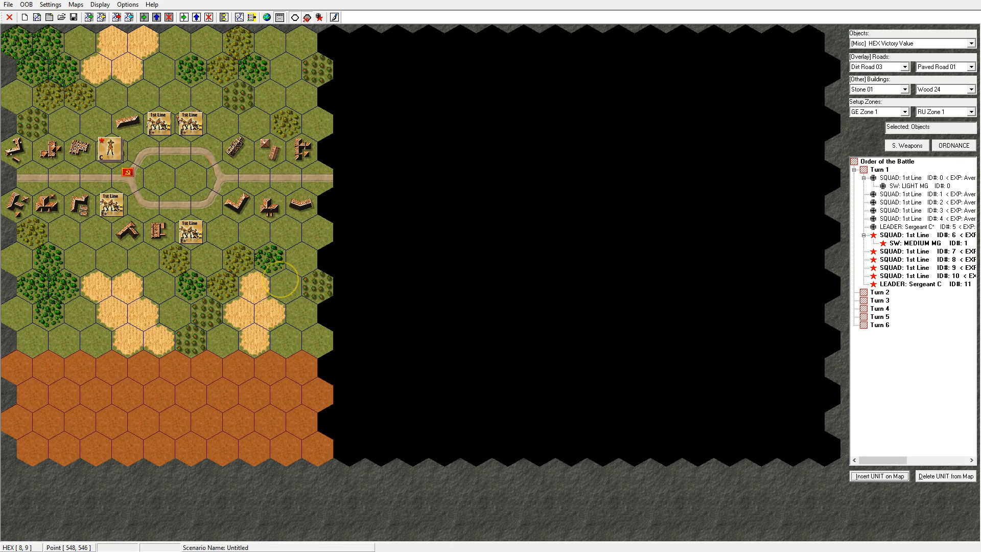
{"action": "left_click", "coordinate": [280, 279]}
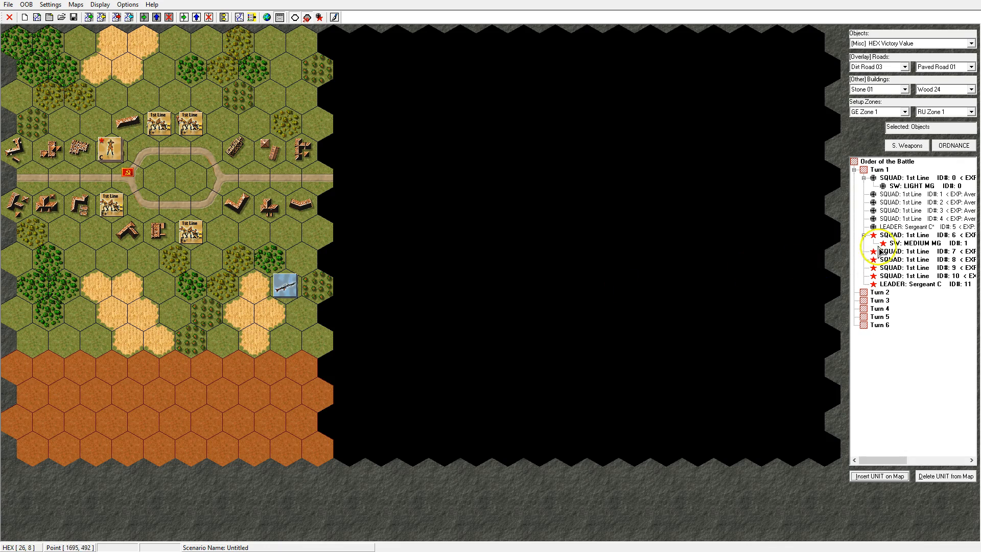
{"action": "left_click", "coordinate": [902, 195]}
{"action": "left_click", "coordinate": [880, 475]}
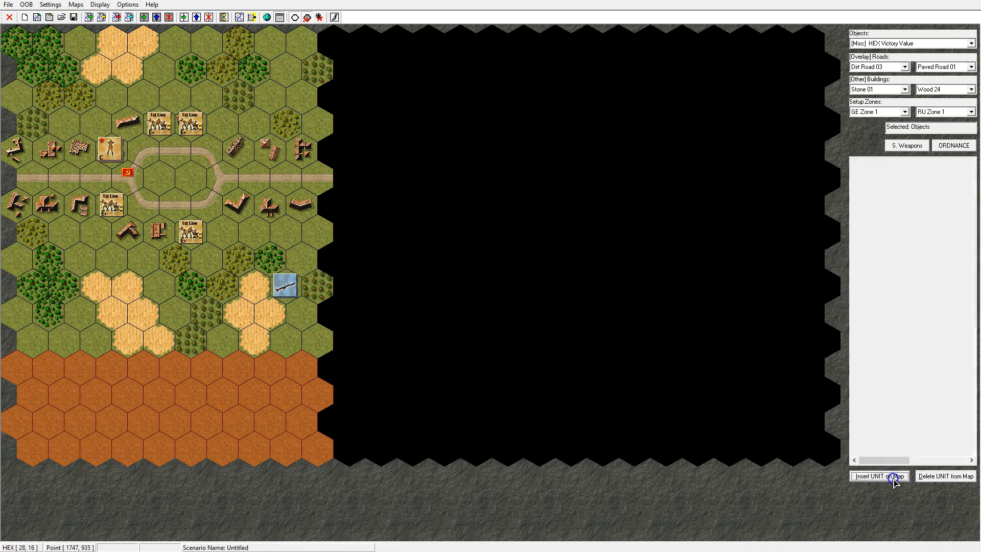
{"action": "left_click", "coordinate": [267, 309]}
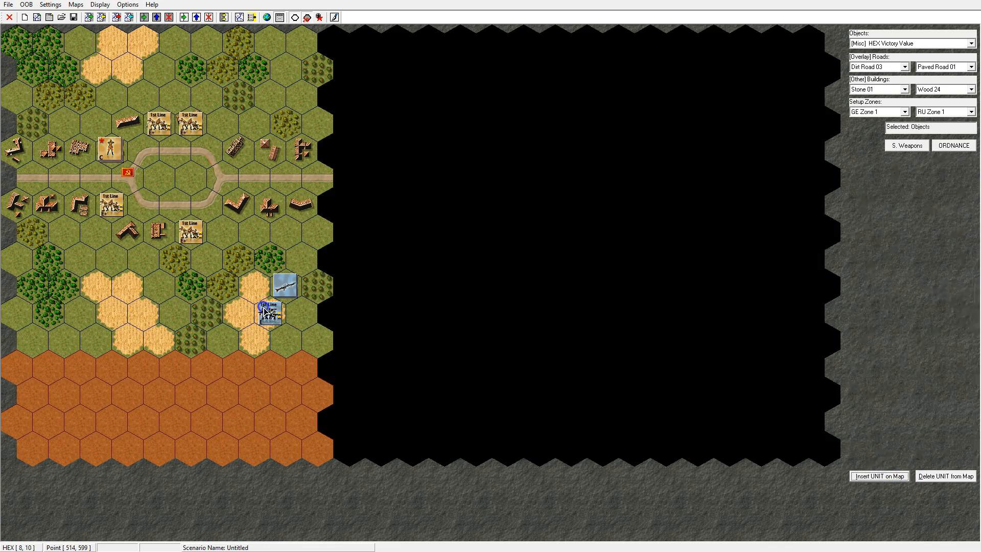
Place German squad ID 2 in the orchard hex east of the LIGHT MG squad and squad ID 3 on the grain field's southernmost hex.
{"action": "left_click", "coordinate": [901, 202]}
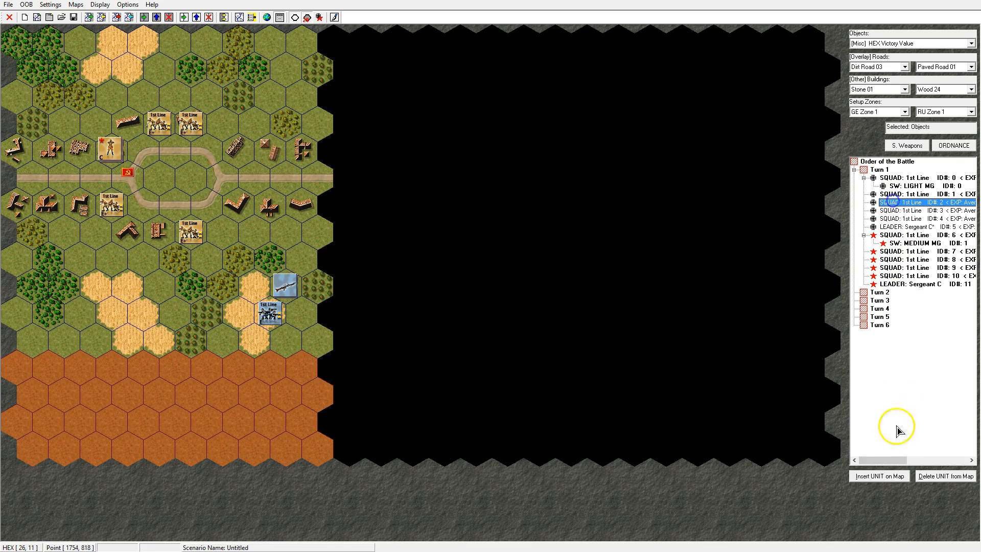
{"action": "left_click", "coordinate": [895, 480]}
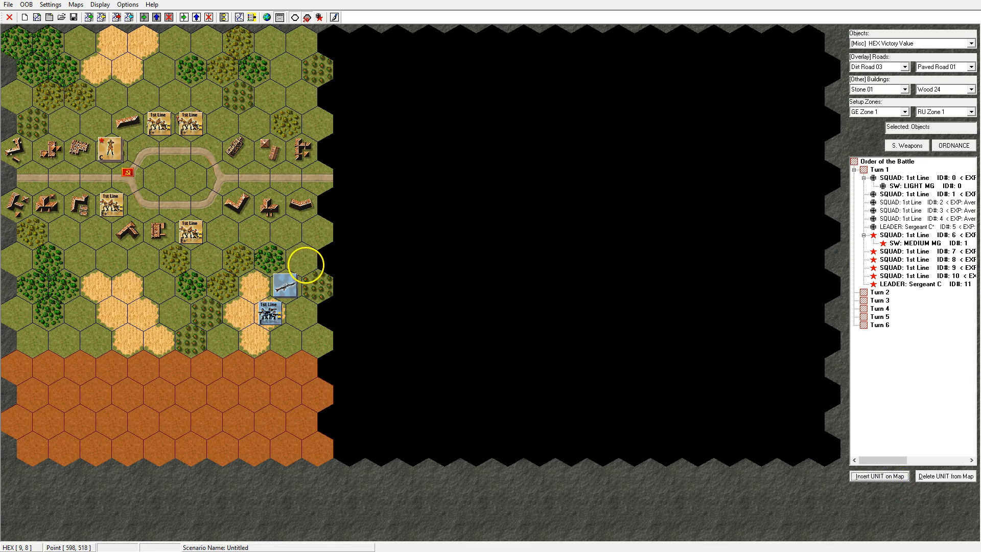
{"action": "left_click", "coordinate": [314, 276]}
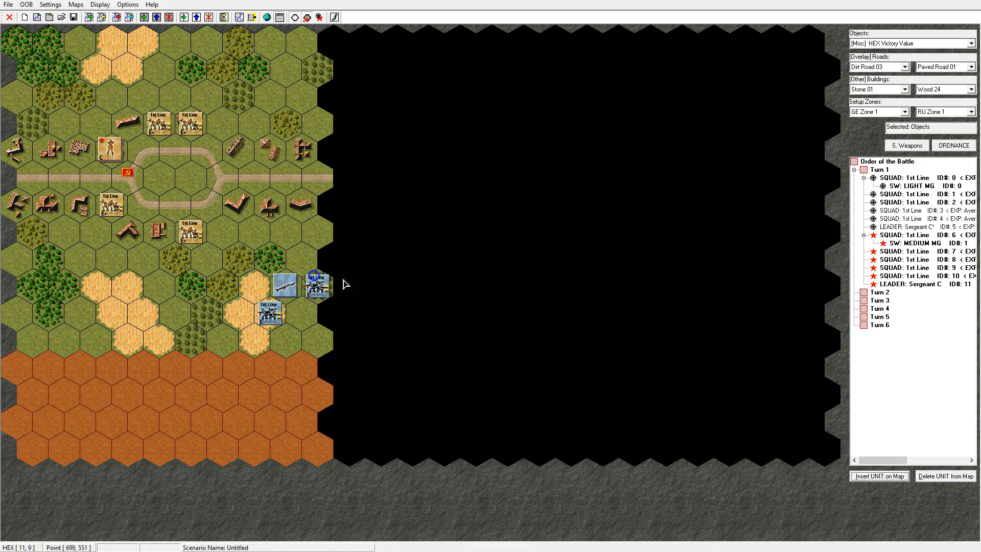
{"action": "left_click", "coordinate": [902, 210]}
{"action": "left_click", "coordinate": [881, 470]}
{"action": "left_click", "coordinate": [254, 338]}
Place German squad ID 4 in the hex northeast of the LIGHT MG squad and the German Sergeant leader in the LIGHT MG squad's hex.
{"action": "left_click", "coordinate": [934, 219]}
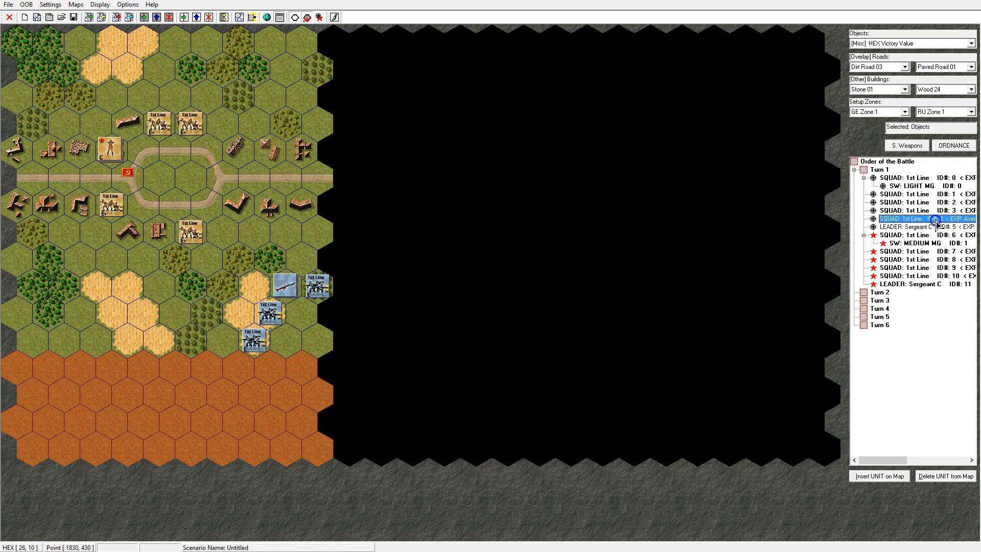
{"action": "left_click", "coordinate": [875, 478]}
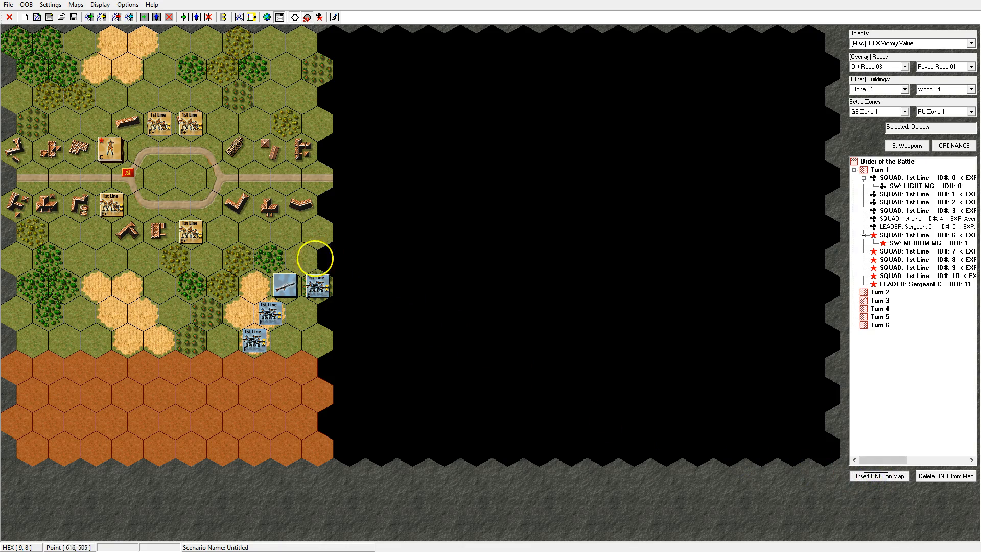
{"action": "left_click", "coordinate": [301, 258]}
{"action": "left_click", "coordinate": [904, 227]}
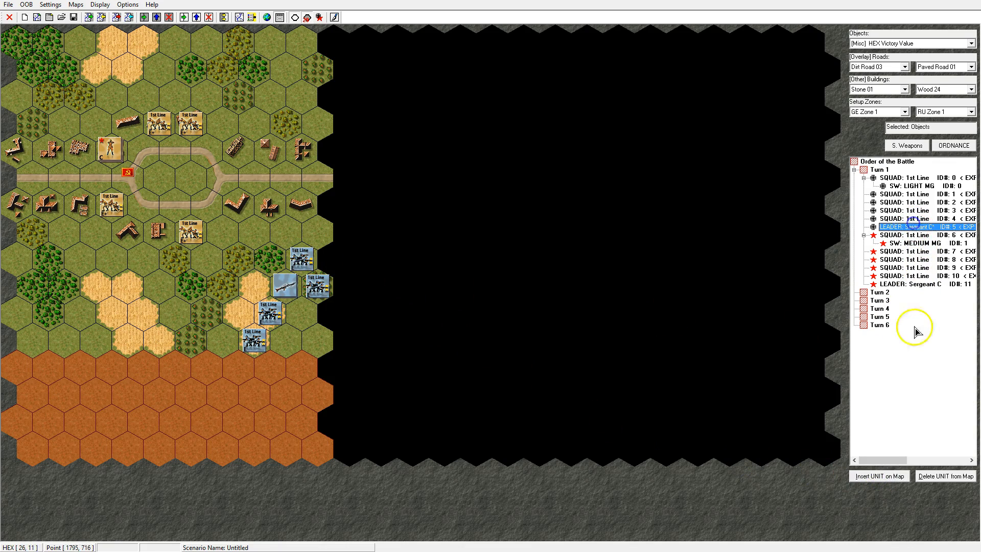
{"action": "left_click", "coordinate": [876, 477]}
{"action": "left_click", "coordinate": [278, 280]}
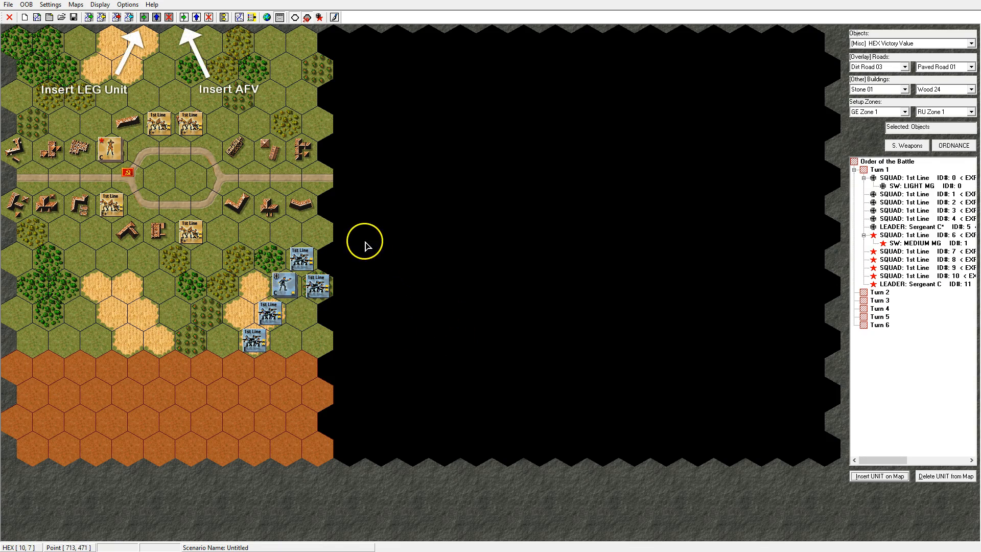
Insert a German PzKpfw IIID vehicle for Turn 1 with Free Placement.
{"action": "left_click", "coordinate": [185, 18]}
{"action": "left_click", "coordinate": [531, 216]}
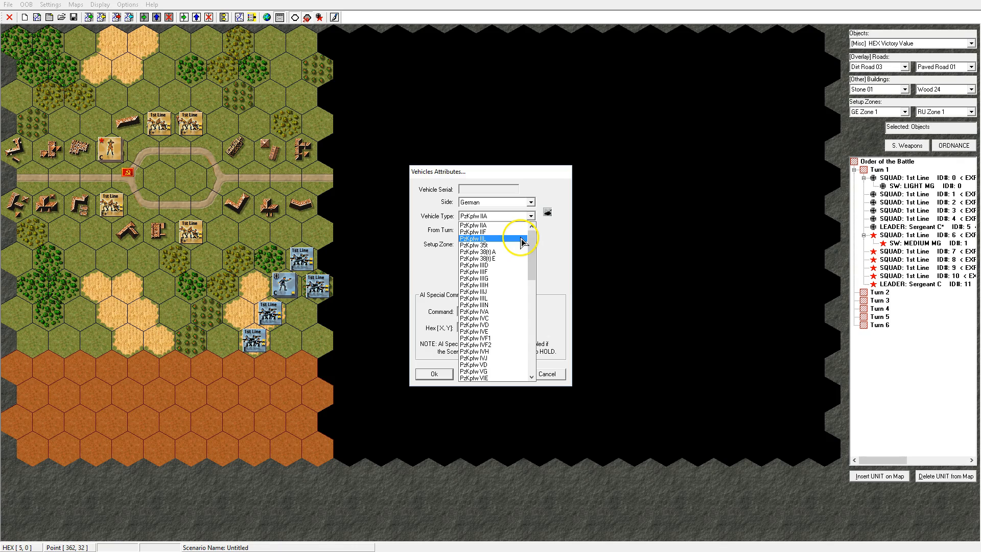
{"action": "left_click", "coordinate": [511, 265]}
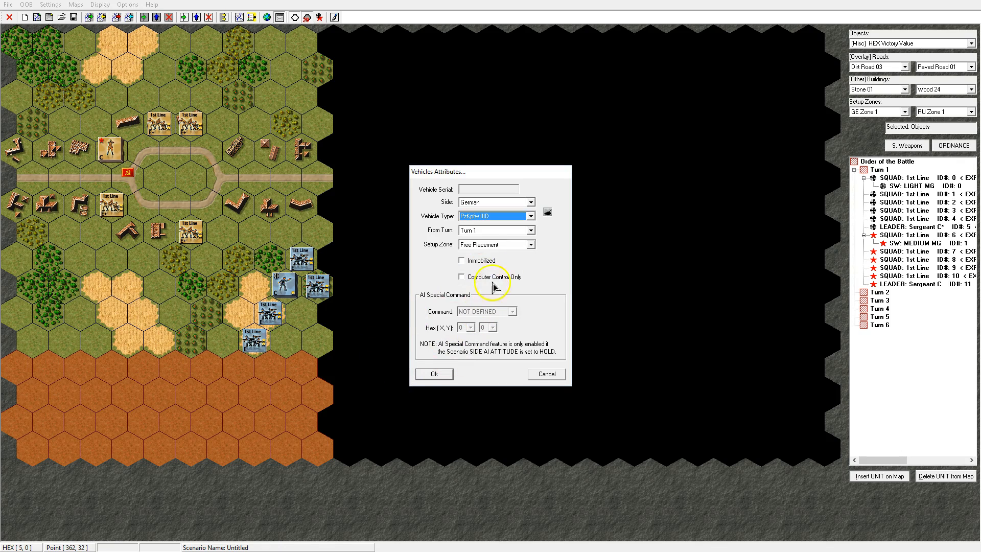
{"action": "left_click", "coordinate": [433, 375]}
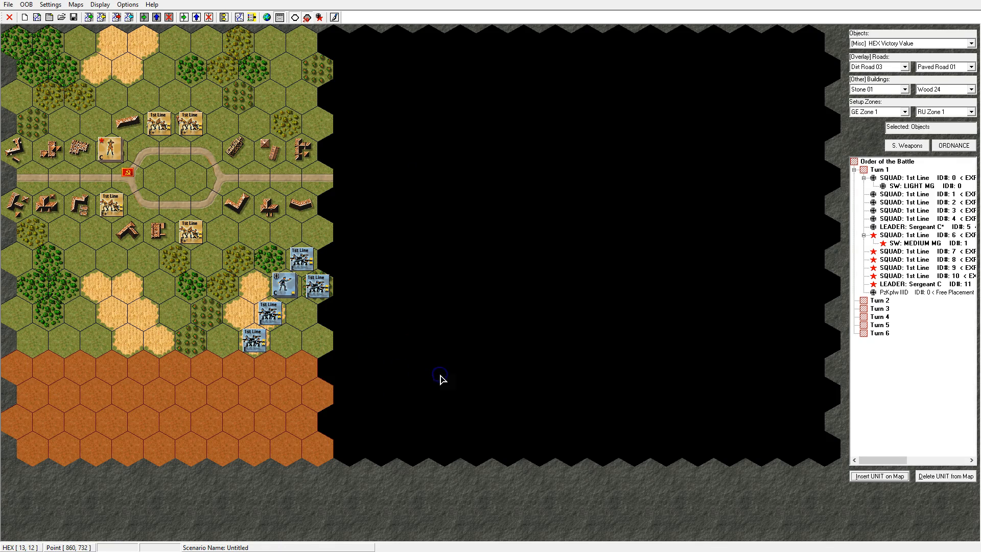
Place the PzKpfw IIID on the road hex [9, 5] at the map's east edge.
{"action": "left_click", "coordinate": [931, 296]}
{"action": "left_click", "coordinate": [878, 476]}
{"action": "left_click", "coordinate": [316, 173]}
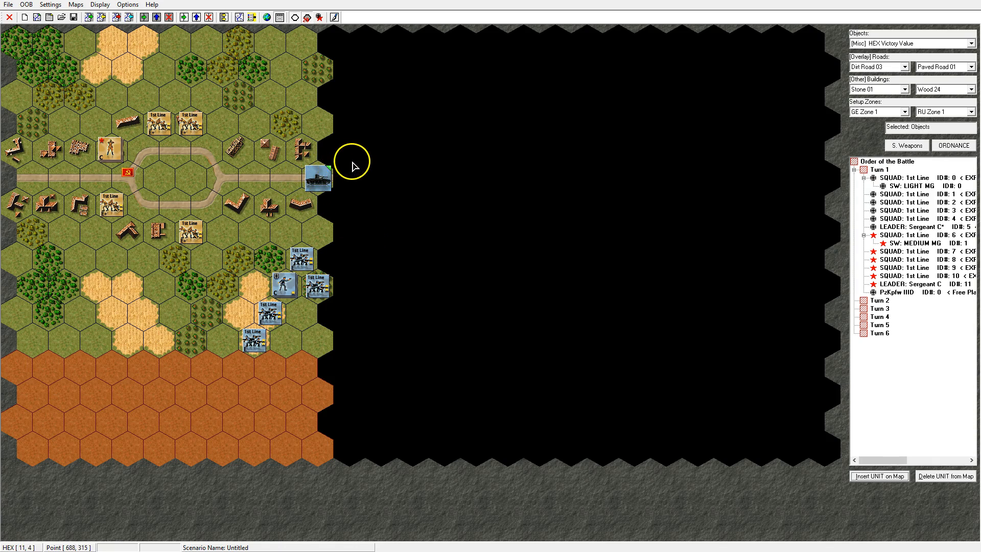
Rotate the PzKpfw IIID's hull covered arc two facings counterclockwise to BB9, CC10.
{"action": "left_click", "coordinate": [314, 179]}
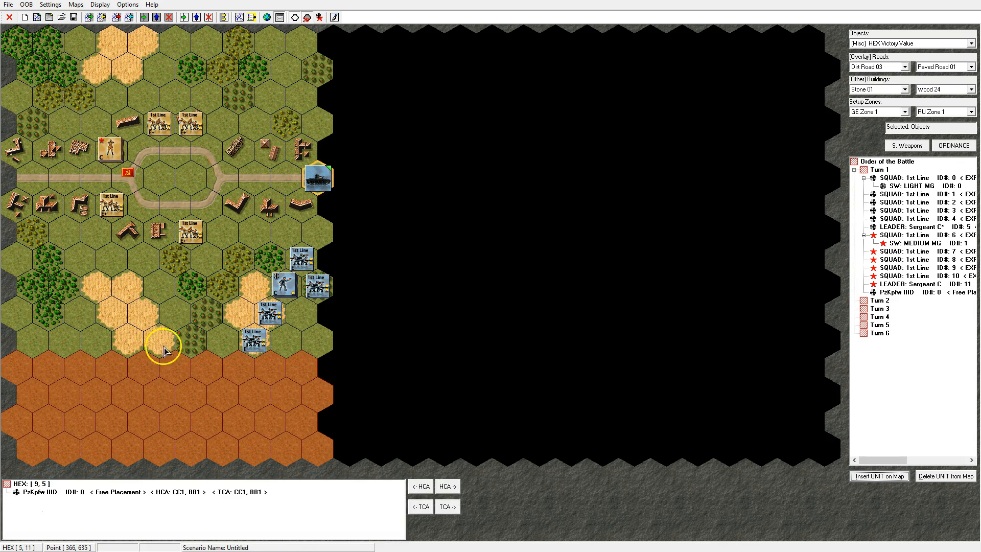
{"action": "left_click", "coordinate": [111, 493]}
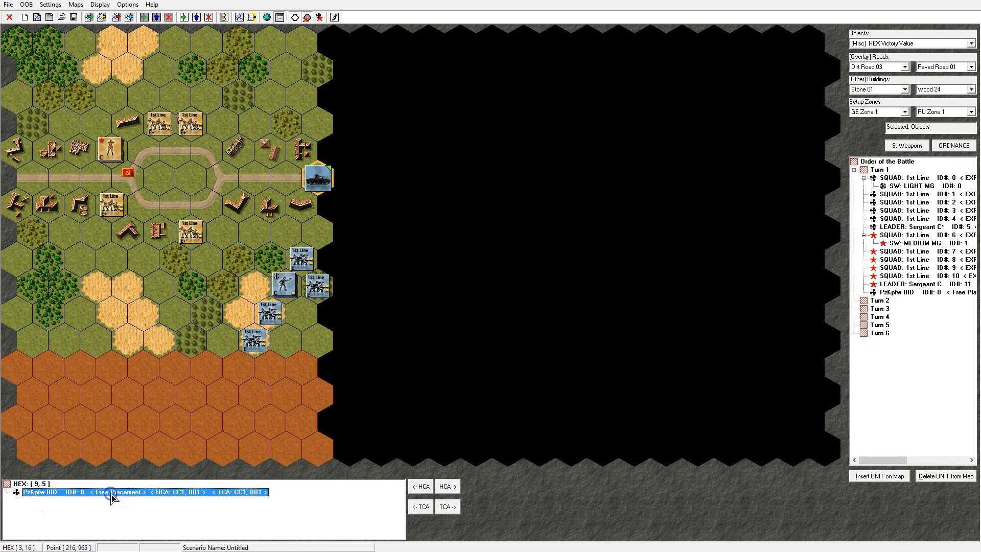
{"action": "left_click", "coordinate": [419, 486]}
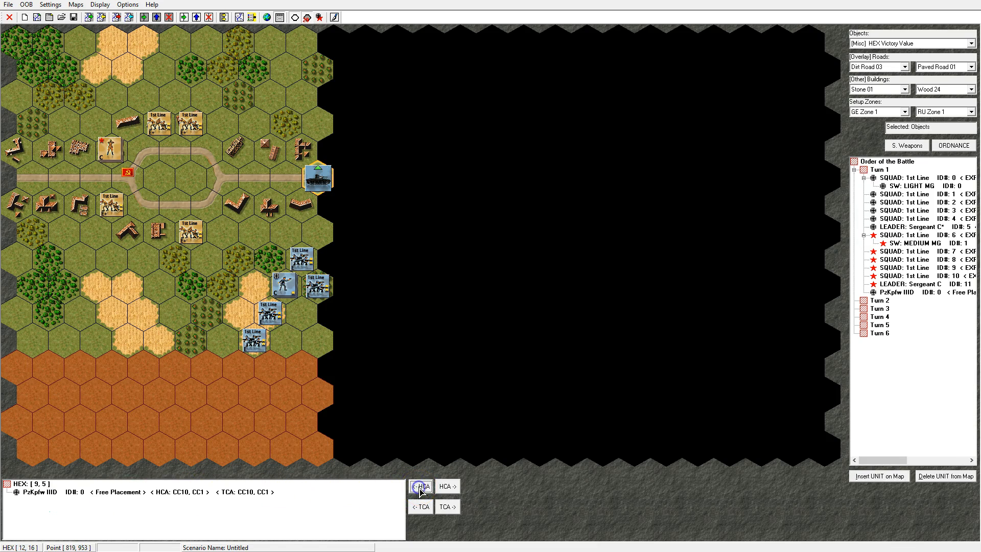
{"action": "left_click", "coordinate": [171, 491]}
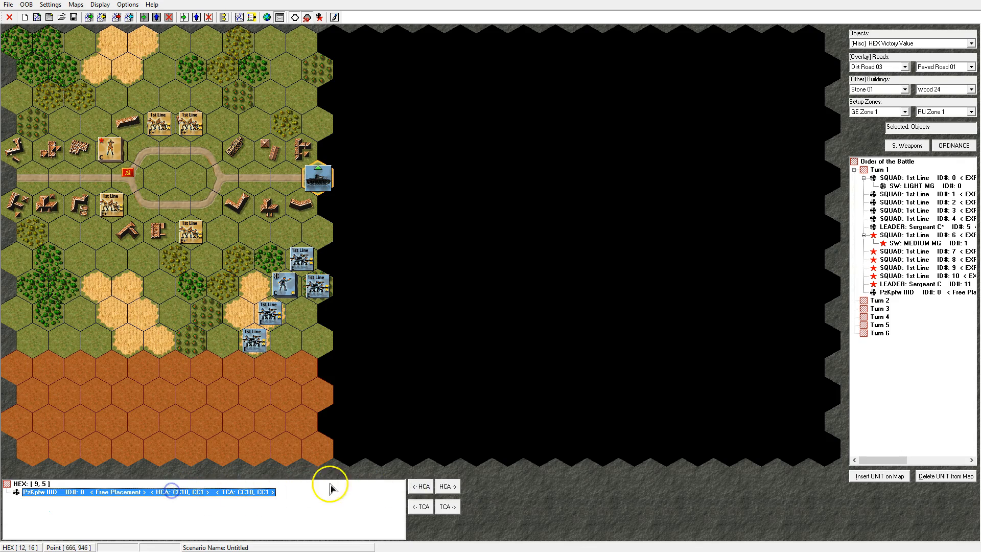
{"action": "left_click", "coordinate": [426, 491]}
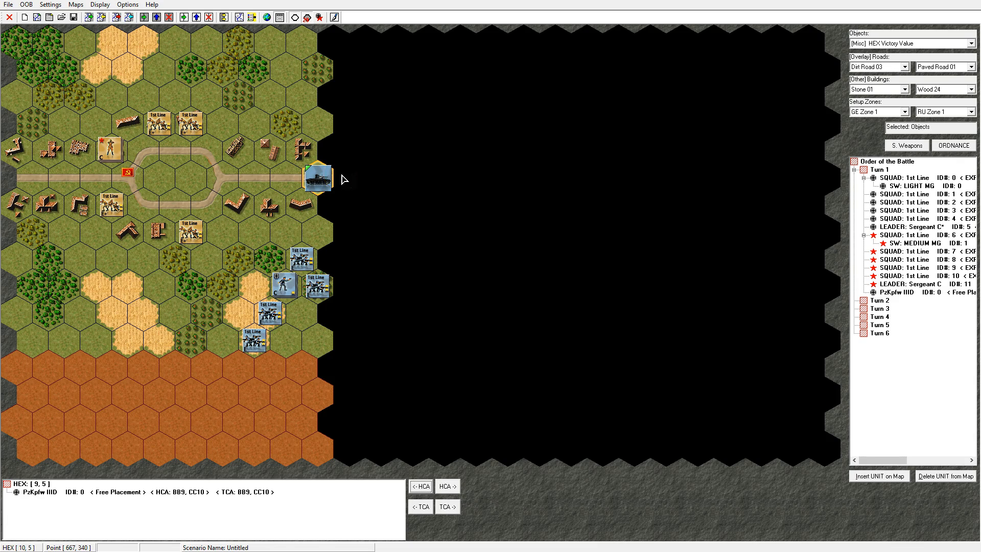
{"action": "mouse_move", "coordinate": [310, 168]}
{"action": "left_mouse_down"}
{"action": "mouse_move", "coordinate": [237, 131]}
{"action": "mouse_move", "coordinate": [228, 142]}
{"action": "mouse_move", "coordinate": [164, 59]}
{"action": "left_mouse_up"}
Insert a Russian 1st Line squad for Turn 1 with setup zone RU Zone 1, Average experience and AI Control Only enabled.
{"action": "left_click", "coordinate": [144, 17]}
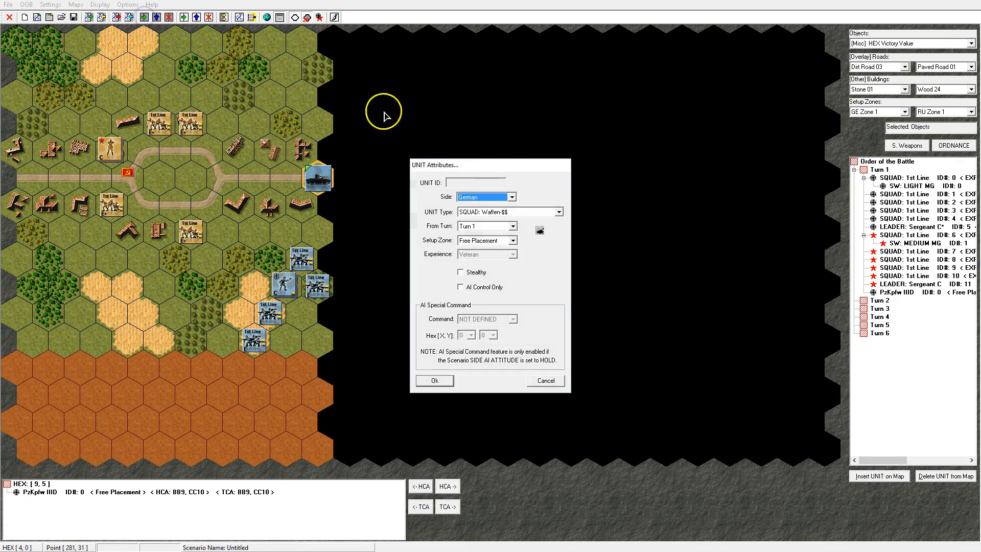
{"action": "left_click", "coordinate": [511, 197]}
{"action": "left_click", "coordinate": [503, 215]}
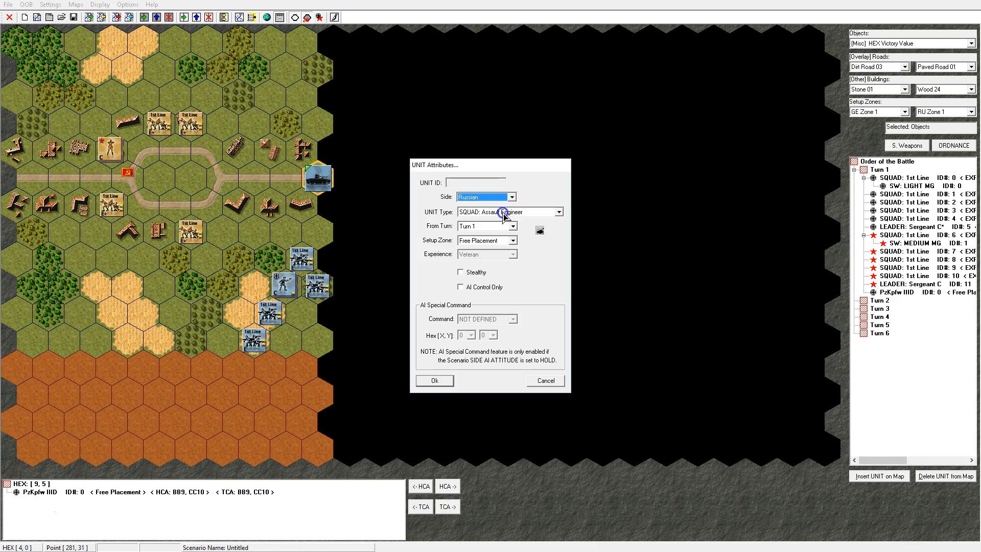
{"action": "left_click", "coordinate": [559, 212]}
{"action": "left_click", "coordinate": [531, 234]}
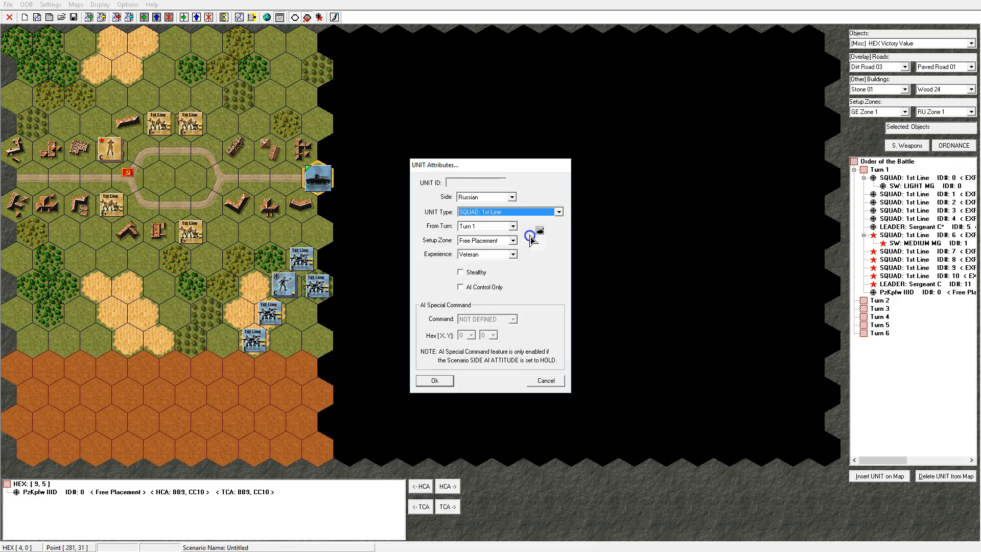
{"action": "left_click", "coordinate": [512, 240]}
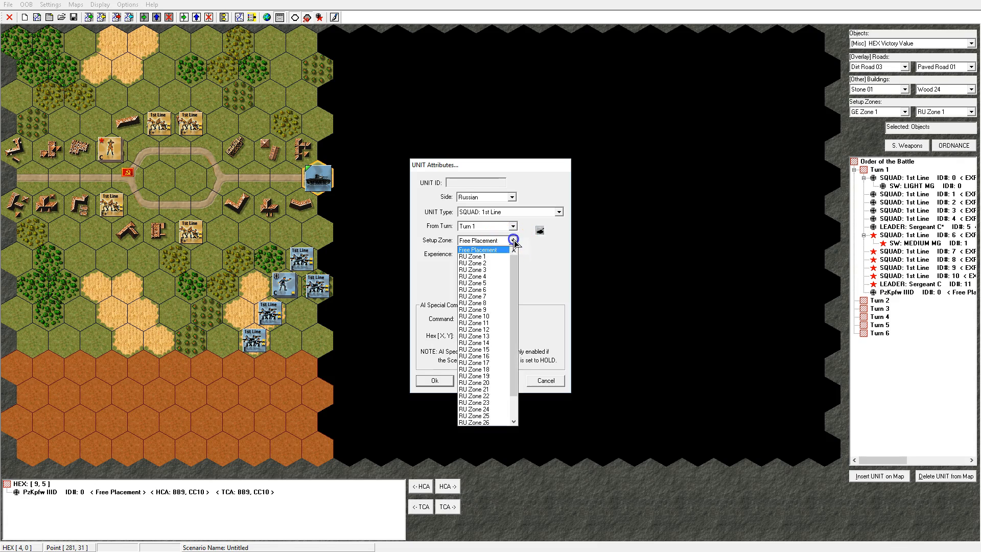
{"action": "left_click", "coordinate": [495, 256]}
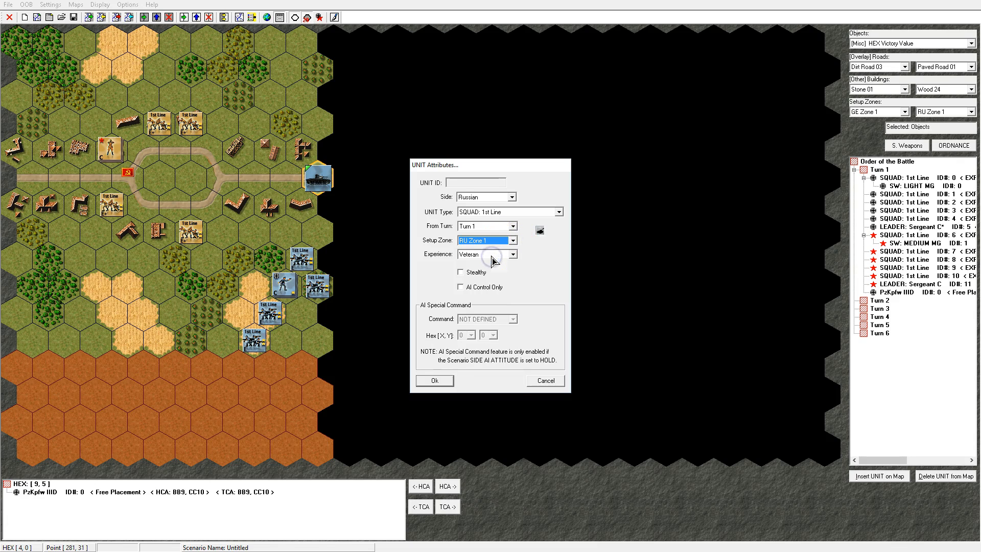
{"action": "left_click", "coordinate": [513, 255]}
{"action": "left_click", "coordinate": [508, 263]}
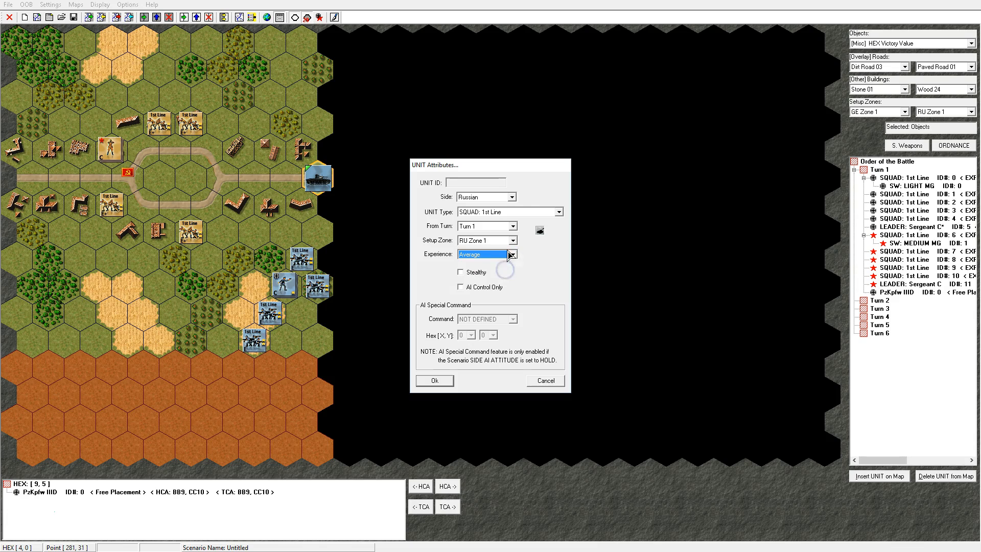
{"action": "left_click", "coordinate": [461, 288]}
{"action": "left_click", "coordinate": [435, 382]}
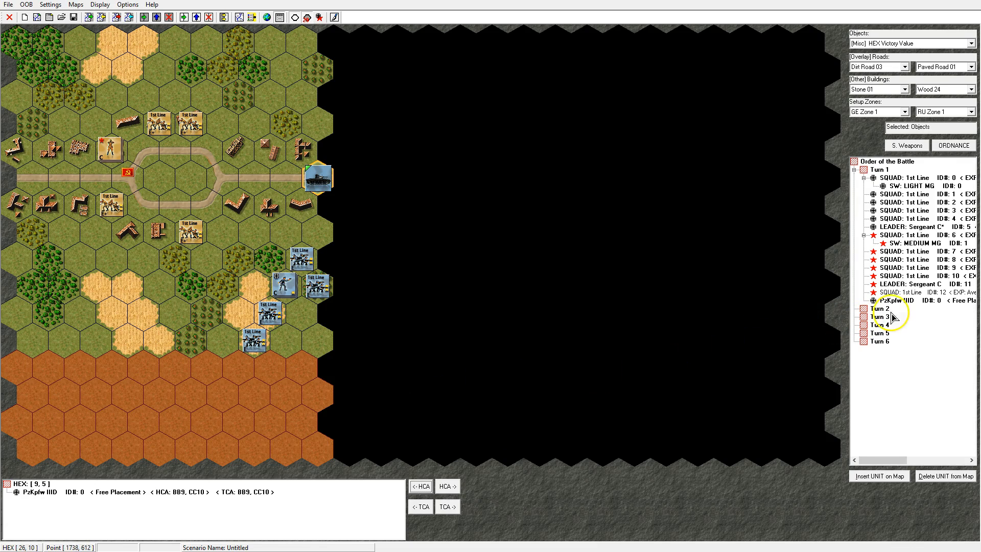
Examine the setup attributes of Russian squads ID 12 and ID 7 in the order of battle.
{"action": "left_click", "coordinate": [906, 293]}
{"action": "left_click_drag", "start_coordinate": [887, 460], "coordinate": [913, 458]}
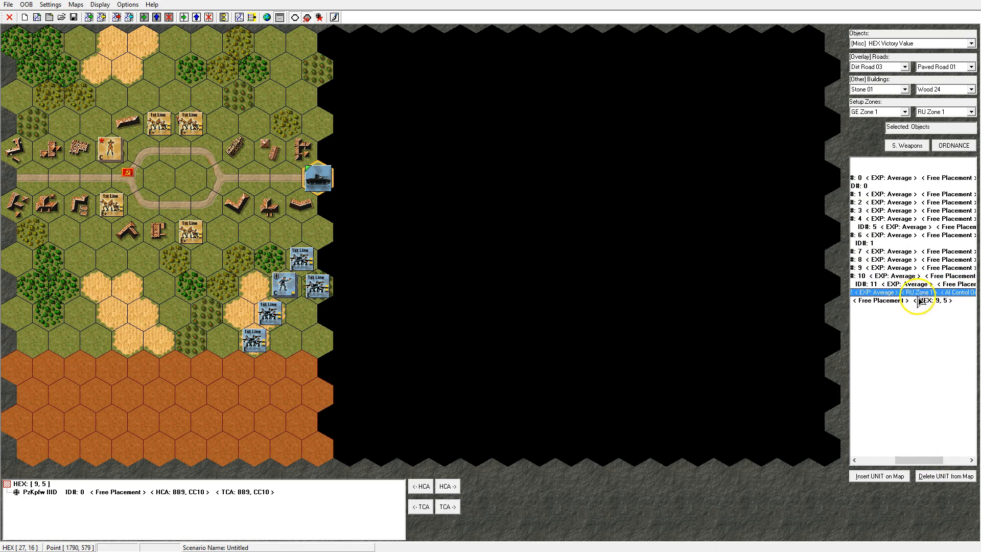
{"action": "left_click_drag", "start_coordinate": [932, 460], "coordinate": [907, 460]}
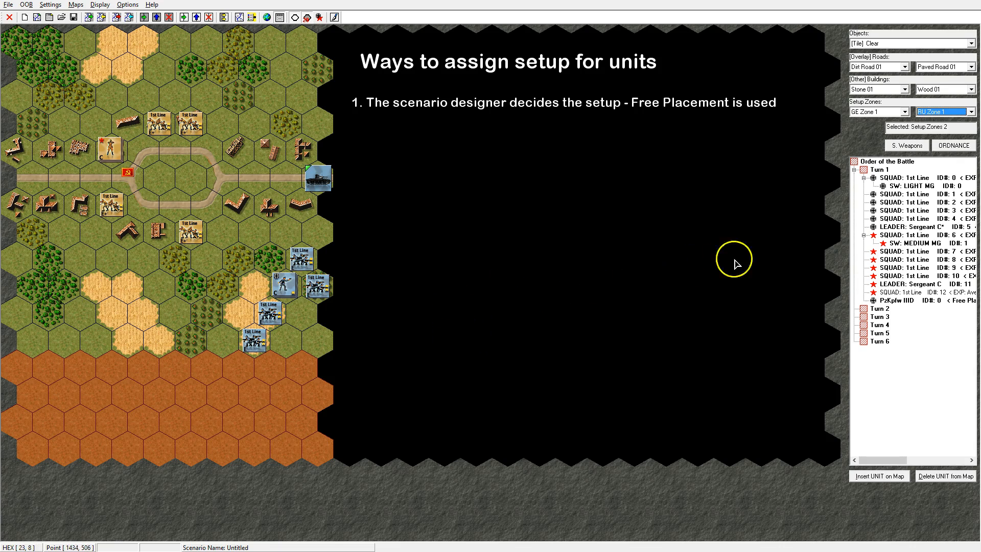
{"action": "left_click", "coordinate": [899, 251]}
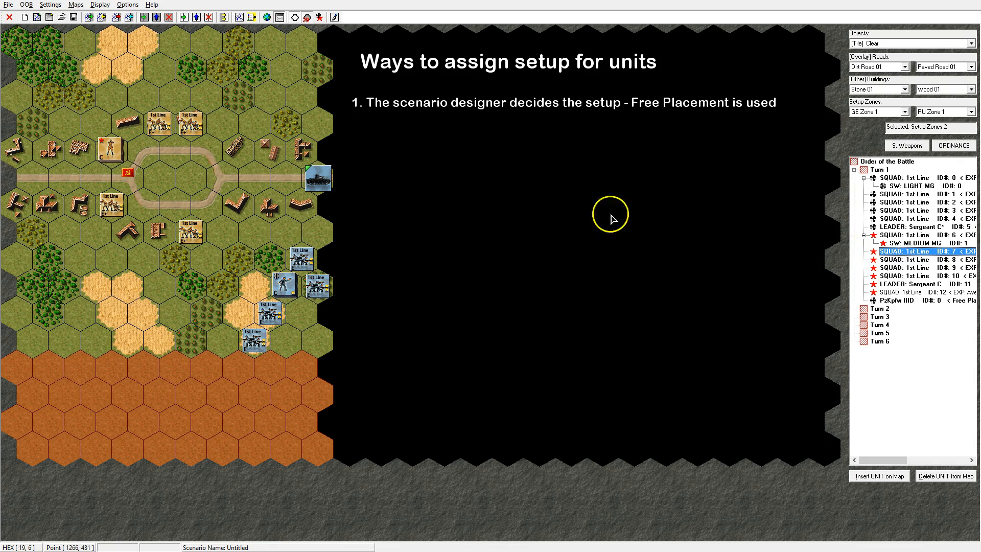
{"action": "left_click", "coordinate": [155, 19]}
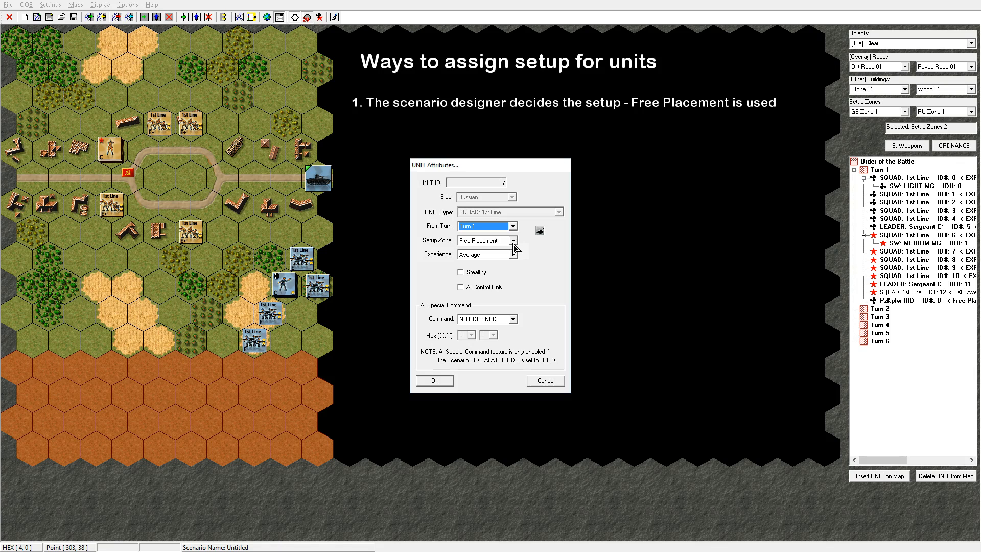
{"action": "left_click", "coordinate": [433, 381]}
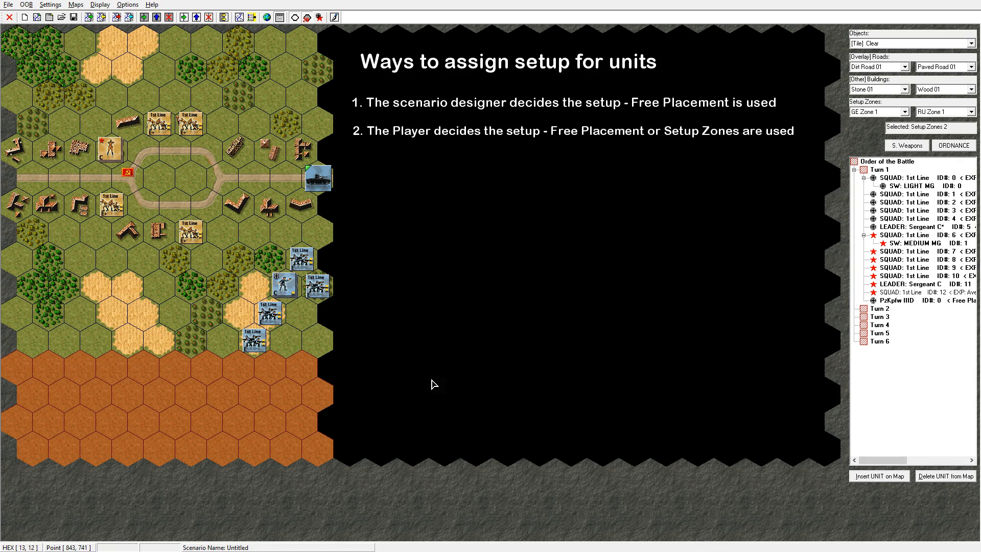
Examine the available setup zones for Russian squad ID 10, keeping Free Placement.
{"action": "left_click", "coordinate": [913, 293]}
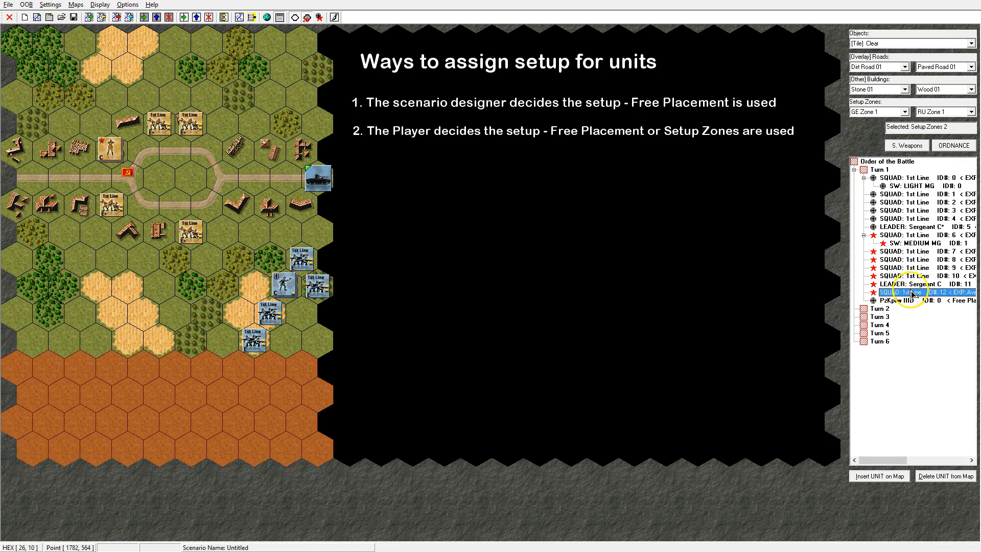
{"action": "left_click", "coordinate": [904, 276]}
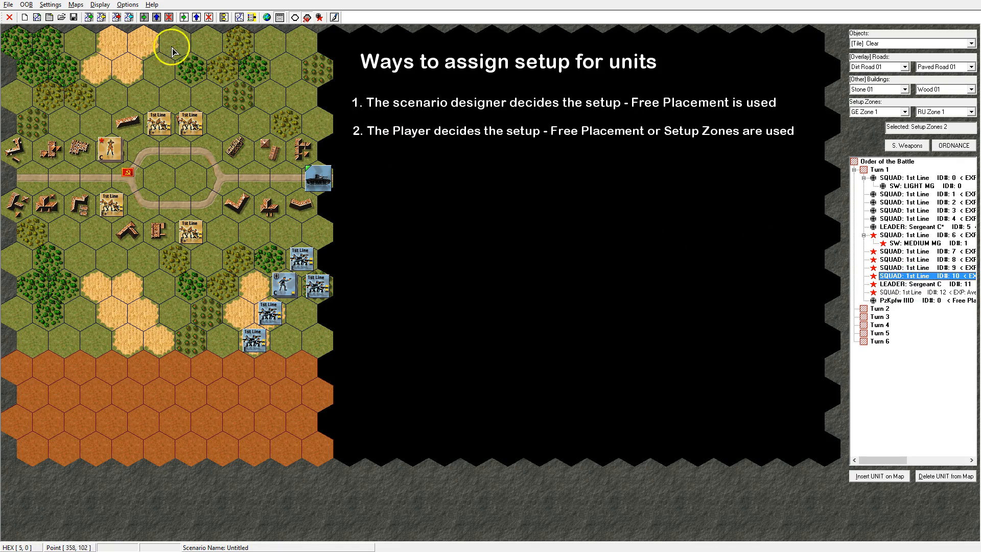
{"action": "left_click", "coordinate": [157, 17]}
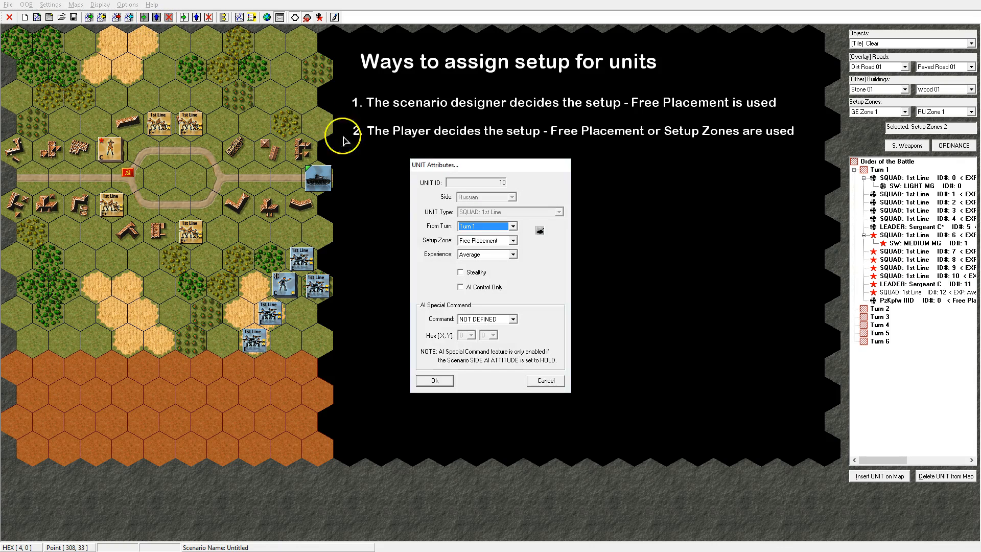
{"action": "left_click", "coordinate": [512, 241]}
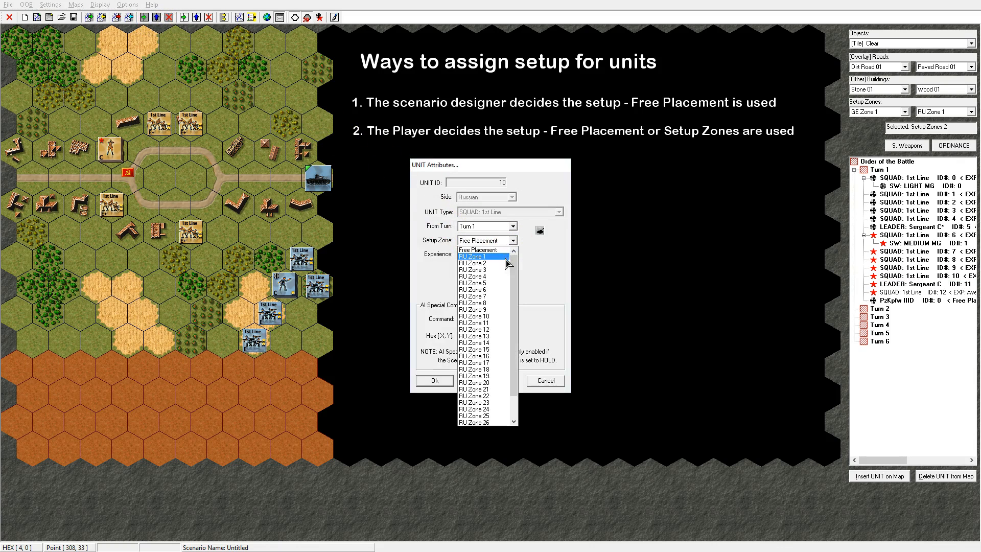
{"action": "left_click_drag", "start_coordinate": [514, 320], "coordinate": [513, 338]}
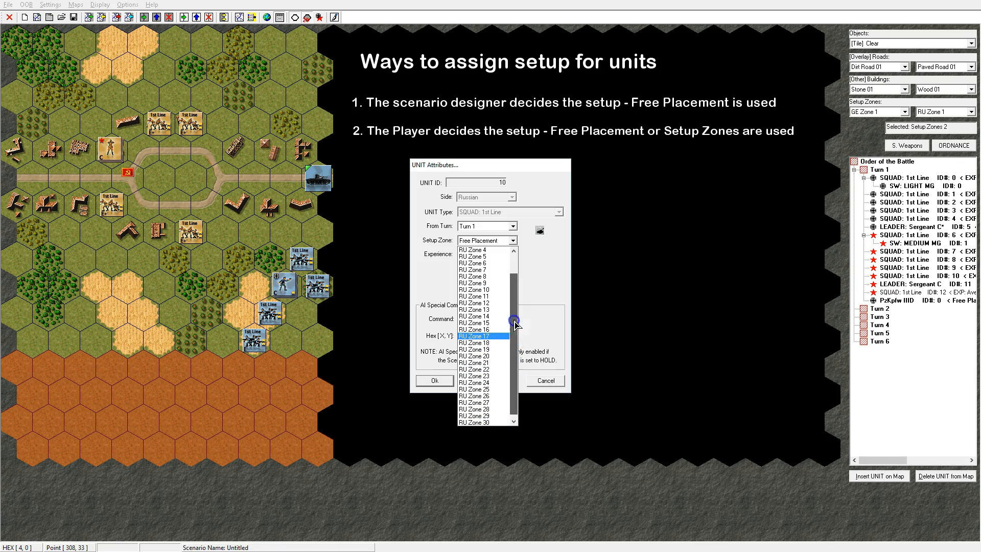
{"action": "left_click_drag", "start_coordinate": [513, 337], "coordinate": [513, 274]}
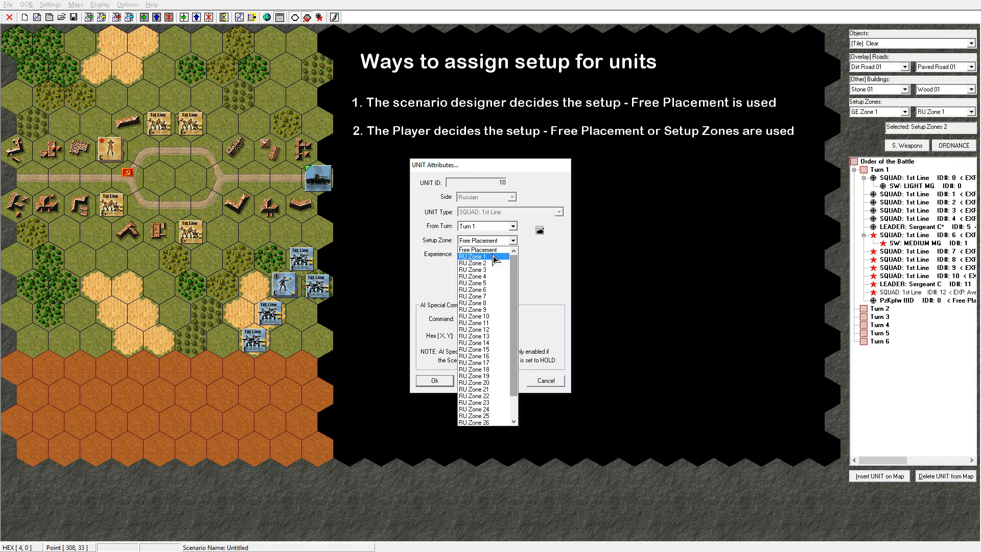
{"action": "left_click", "coordinate": [542, 381]}
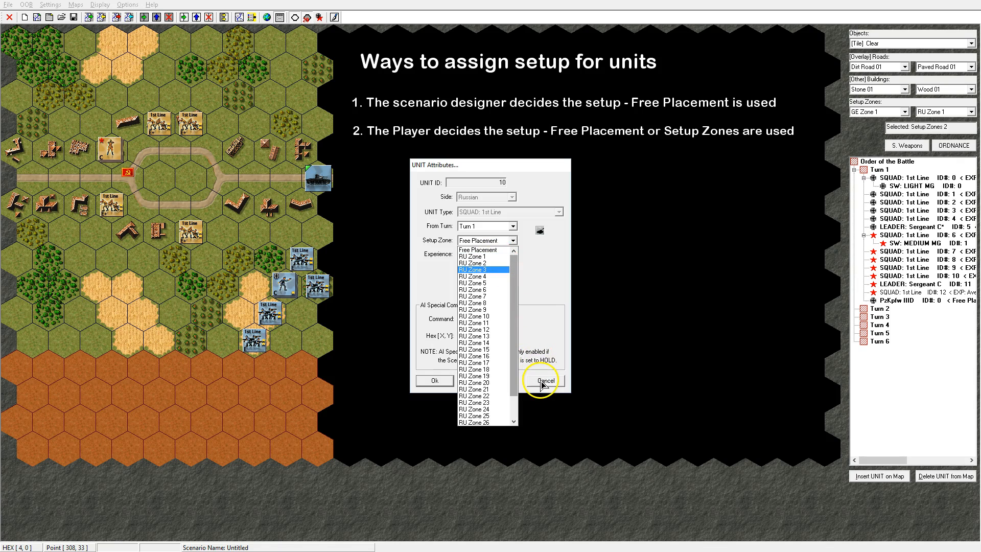
{"action": "left_click", "coordinate": [430, 381]}
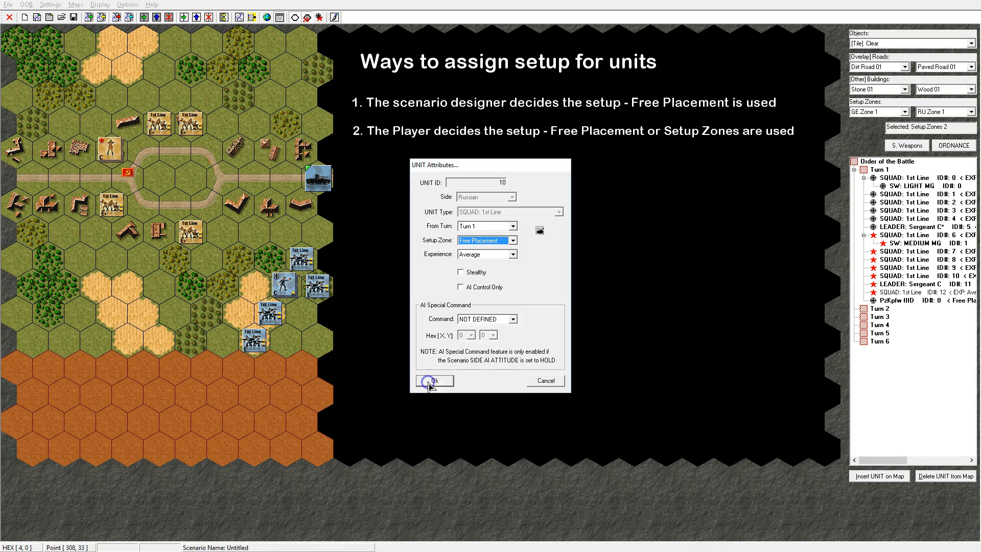
{"action": "left_click", "coordinate": [429, 381]}
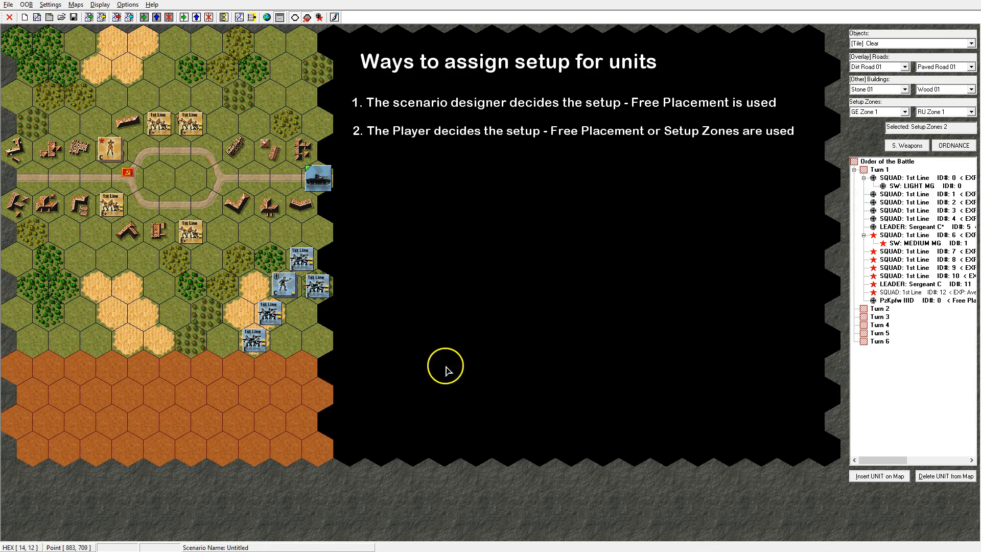
Mark RU Zone 1 on five building hexes: two south of the road loop, two southwest and one beside the Russian leader.
{"action": "left_click", "coordinate": [334, 16]}
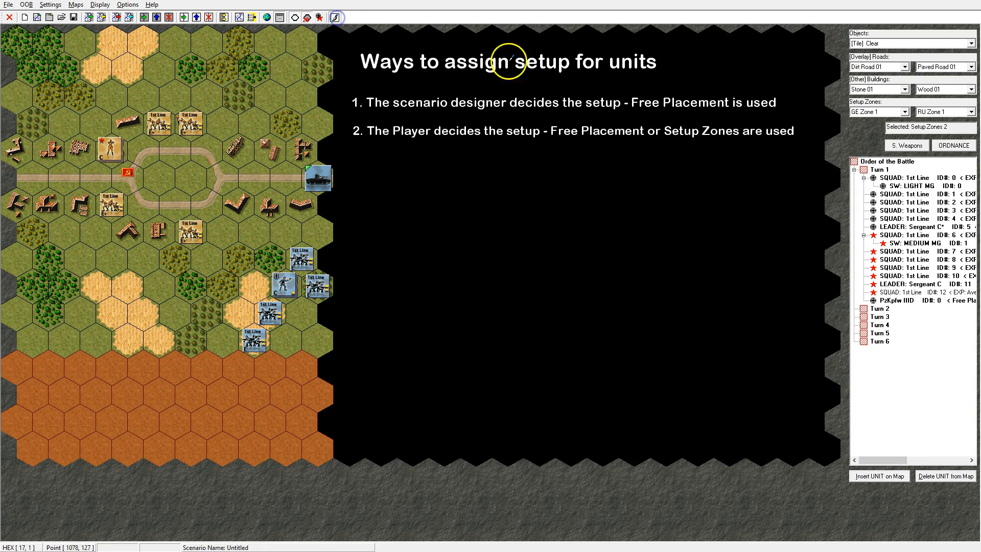
{"action": "left_click", "coordinate": [960, 110]}
{"action": "left_click", "coordinate": [956, 119]}
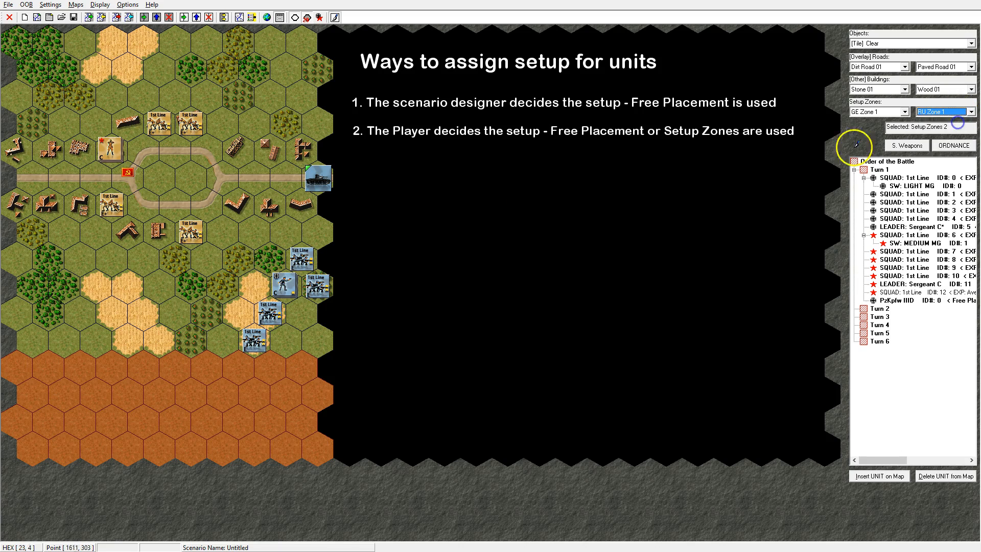
{"action": "left_click", "coordinate": [159, 228]}
{"action": "left_click", "coordinate": [128, 231]}
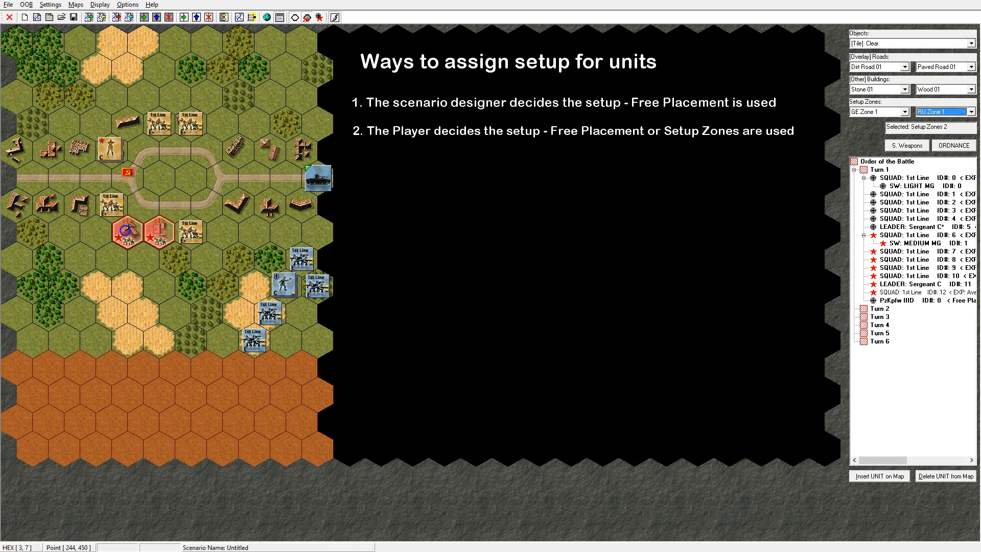
{"action": "left_click", "coordinate": [78, 206]}
{"action": "left_click", "coordinate": [49, 204]}
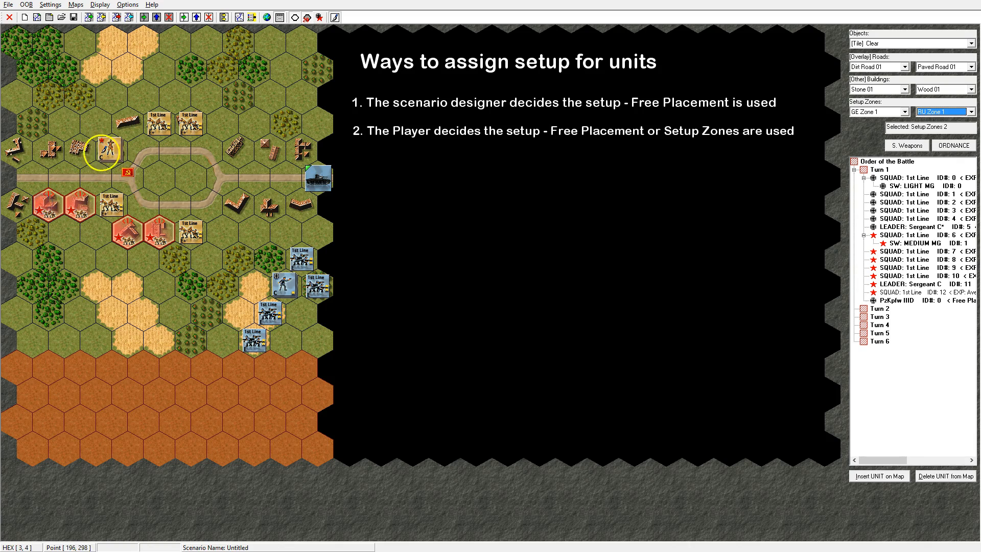
{"action": "left_click", "coordinate": [80, 150]}
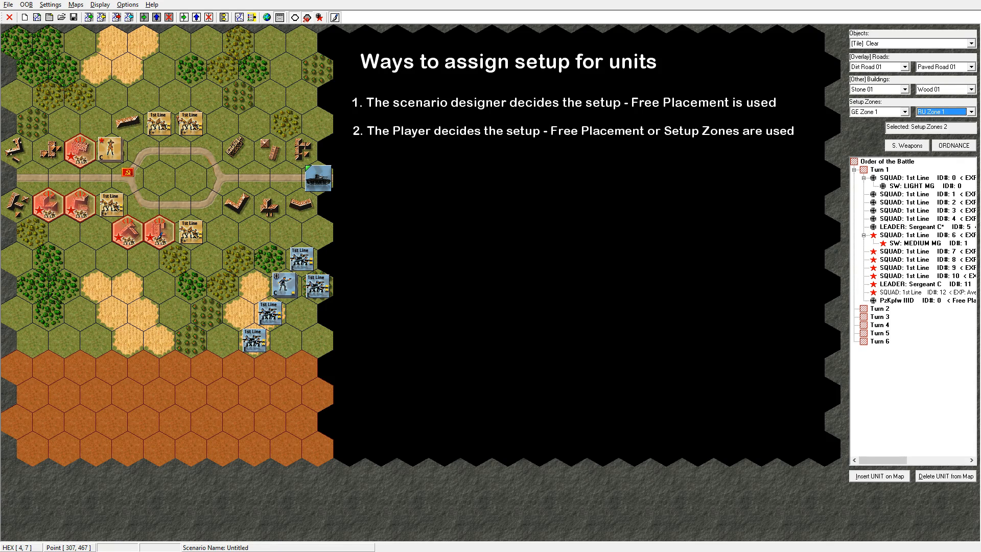
Mark RU Zone 2 on road hex [4, 4] and RU Zone 3 on the eastern of the two northern Russian squads' hexes.
{"action": "left_click", "coordinate": [937, 112]}
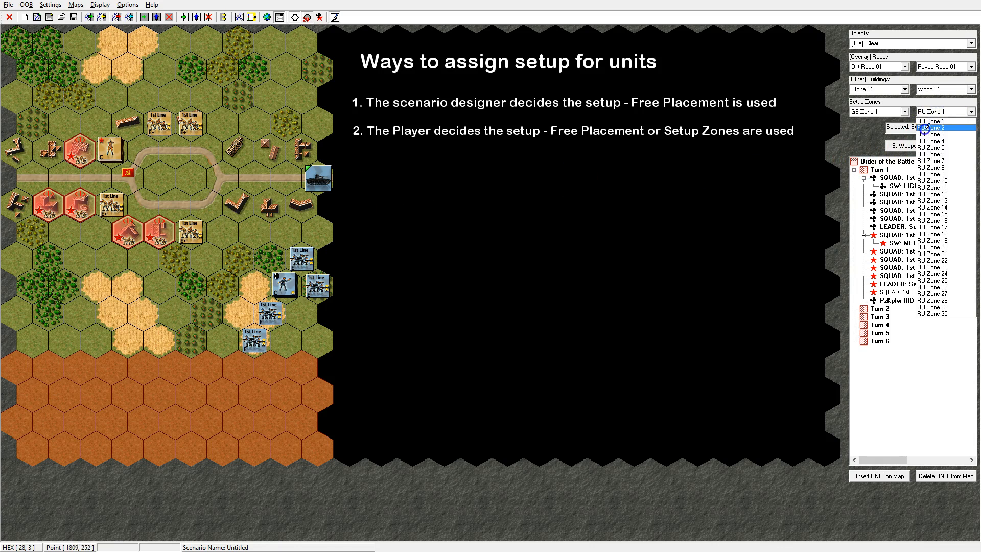
{"action": "left_click", "coordinate": [931, 127]}
{"action": "left_click", "coordinate": [155, 150]}
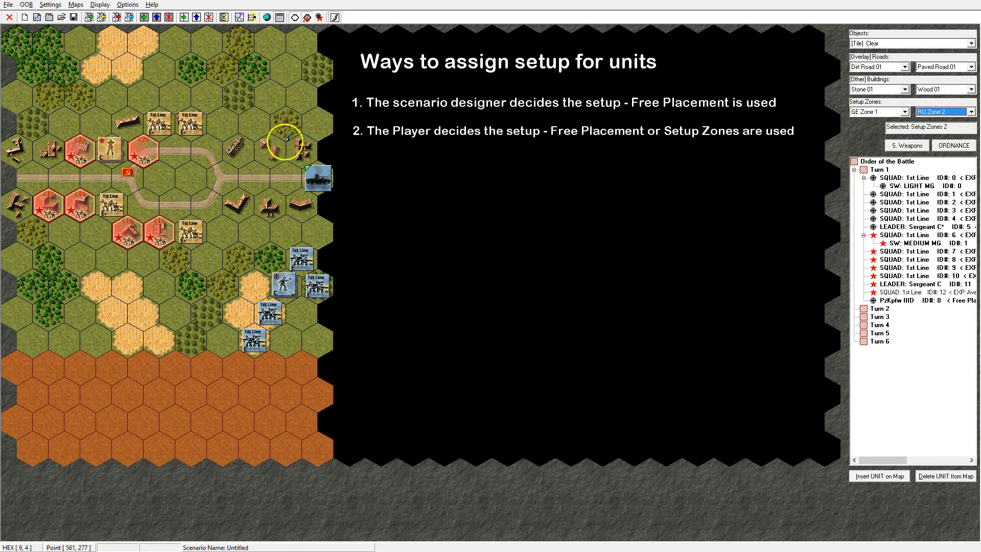
{"action": "left_click", "coordinate": [941, 109]}
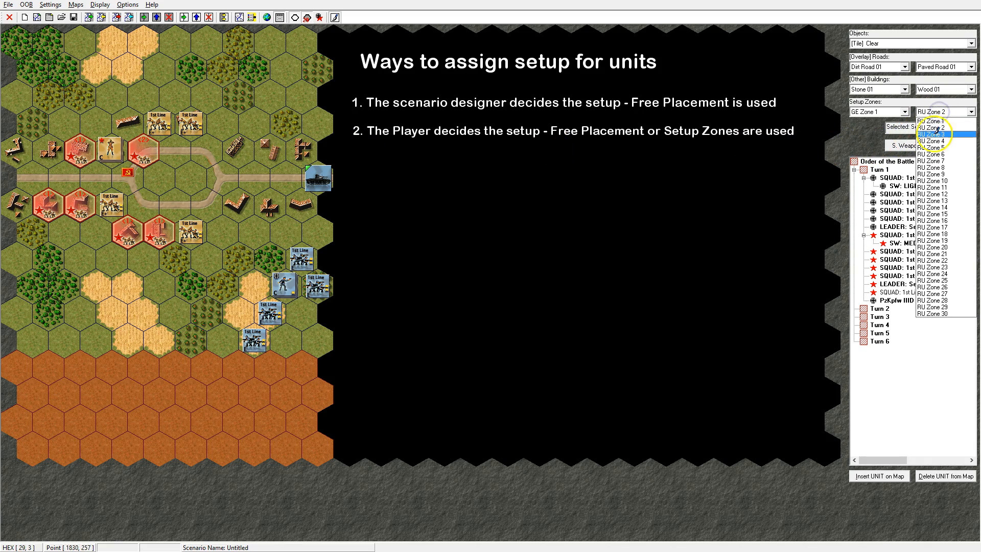
{"action": "left_click", "coordinate": [931, 135]}
{"action": "left_click", "coordinate": [207, 130]}
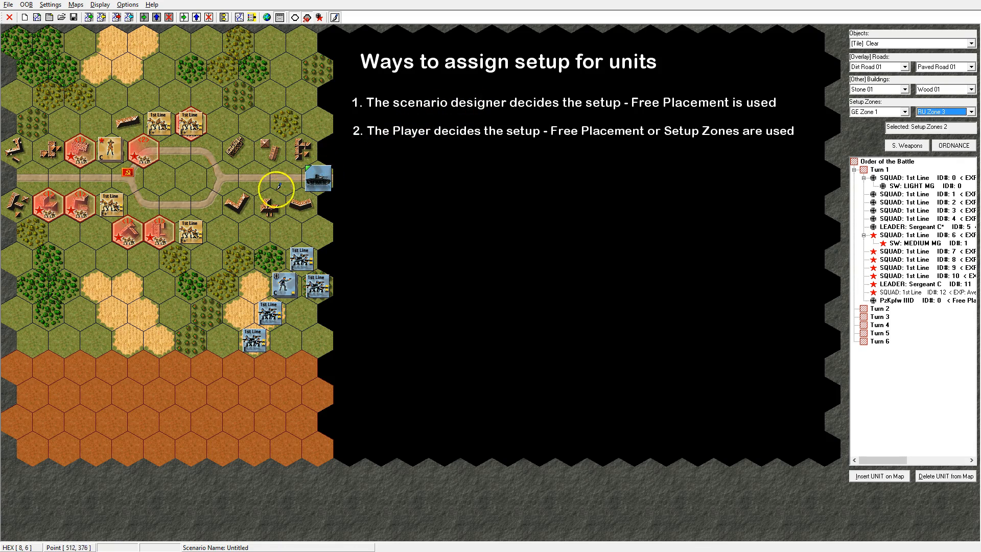
Remove the RU Zone 1, 2 and 3 markings from all seven hexes.
{"action": "right_click", "coordinate": [190, 124]}
{"action": "right_click", "coordinate": [145, 150]}
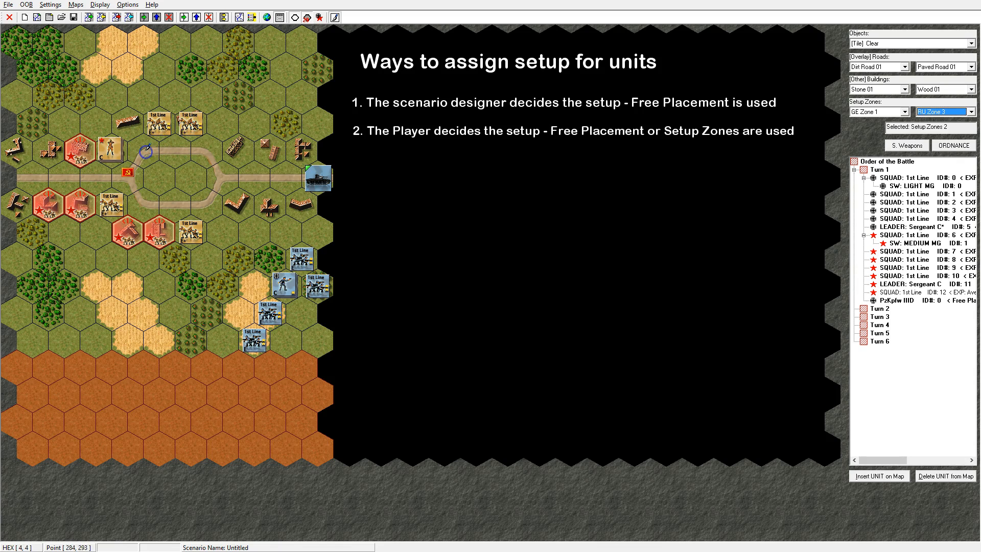
{"action": "right_click", "coordinate": [78, 150]}
{"action": "right_click", "coordinate": [48, 204]}
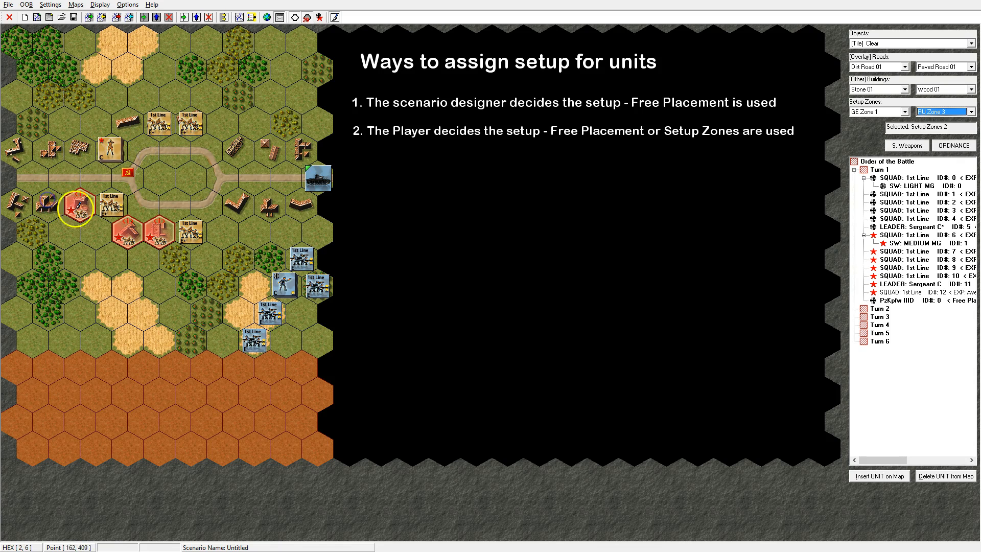
{"action": "right_click", "coordinate": [82, 207]}
{"action": "right_click", "coordinate": [127, 233]}
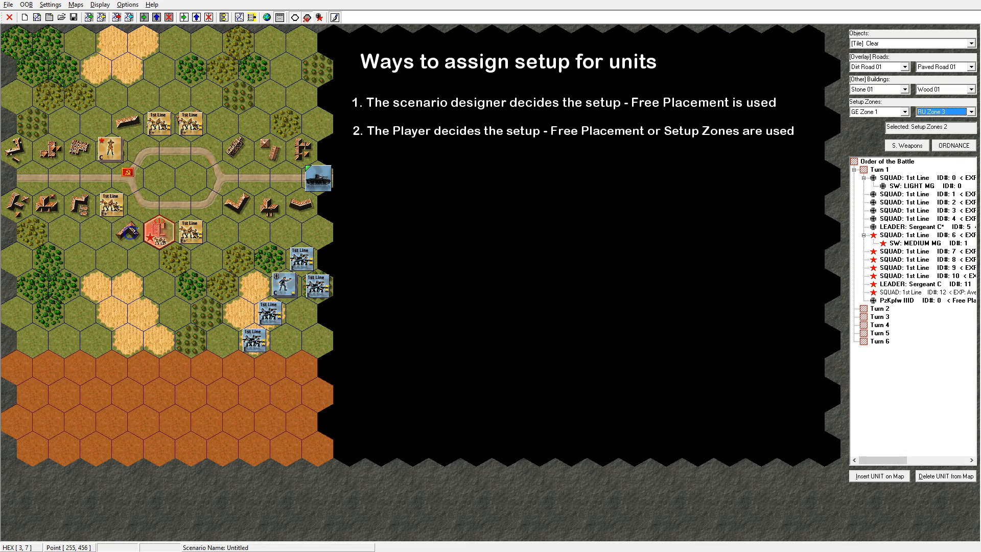
{"action": "right_click", "coordinate": [159, 232]}
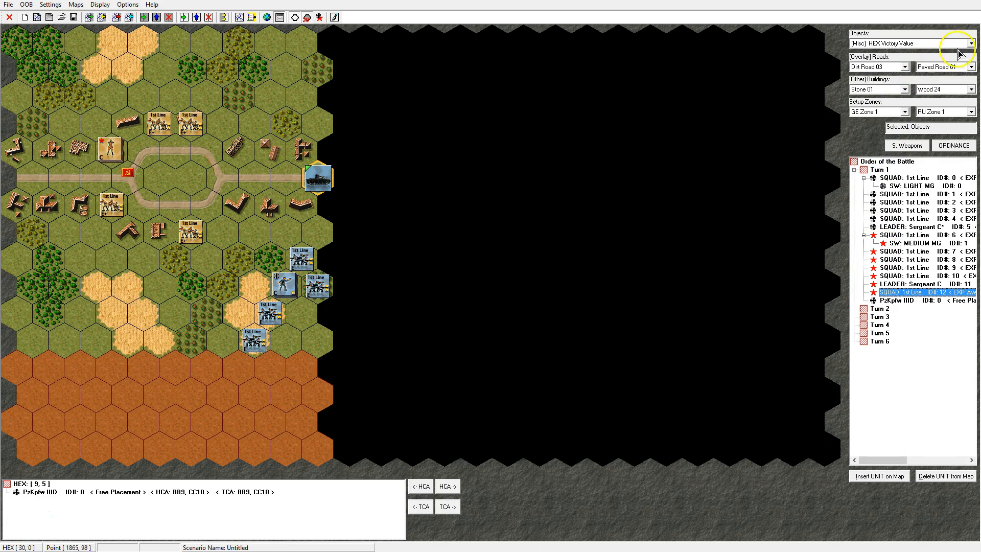
Mark RU Zone 1 on the building hex south of the road loop, directly west of the southernmost Russian squad.
{"action": "left_click", "coordinate": [335, 17]}
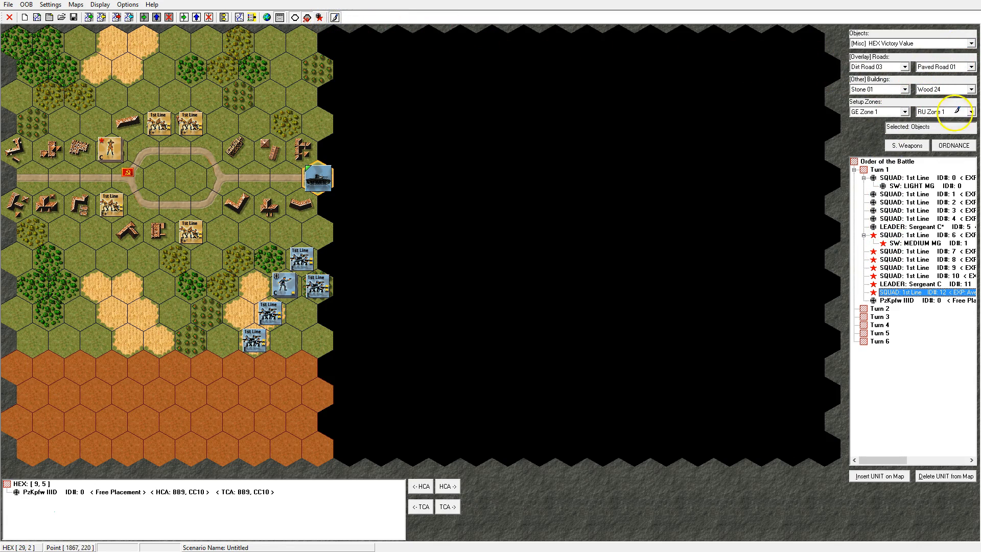
{"action": "left_click", "coordinate": [971, 112]}
{"action": "left_click", "coordinate": [971, 113]}
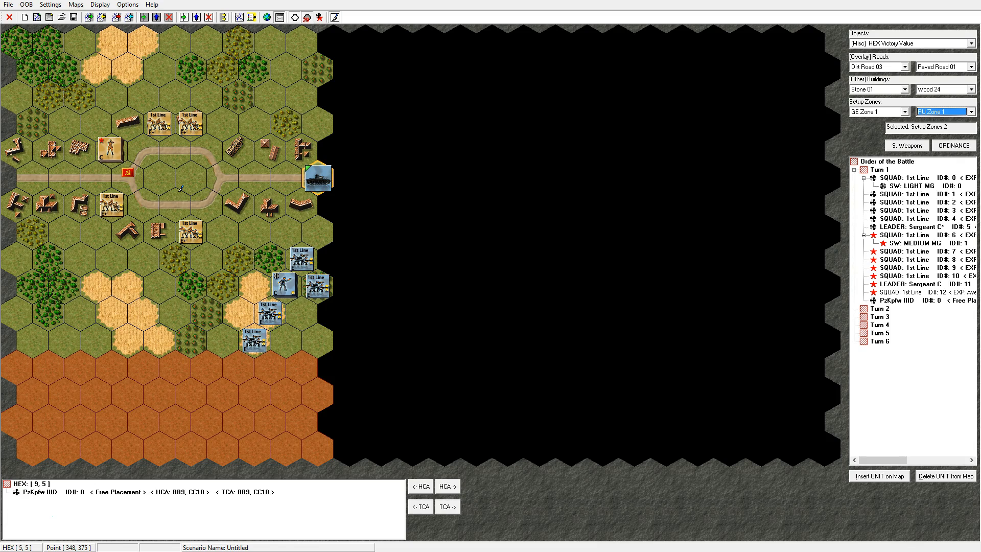
{"action": "left_click", "coordinate": [154, 236]}
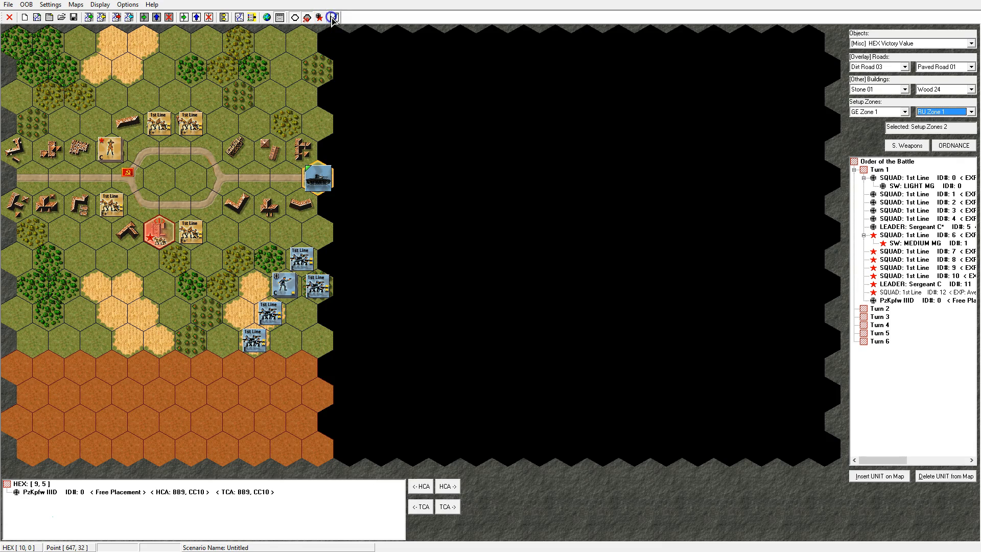
{"action": "left_click", "coordinate": [302, 334]}
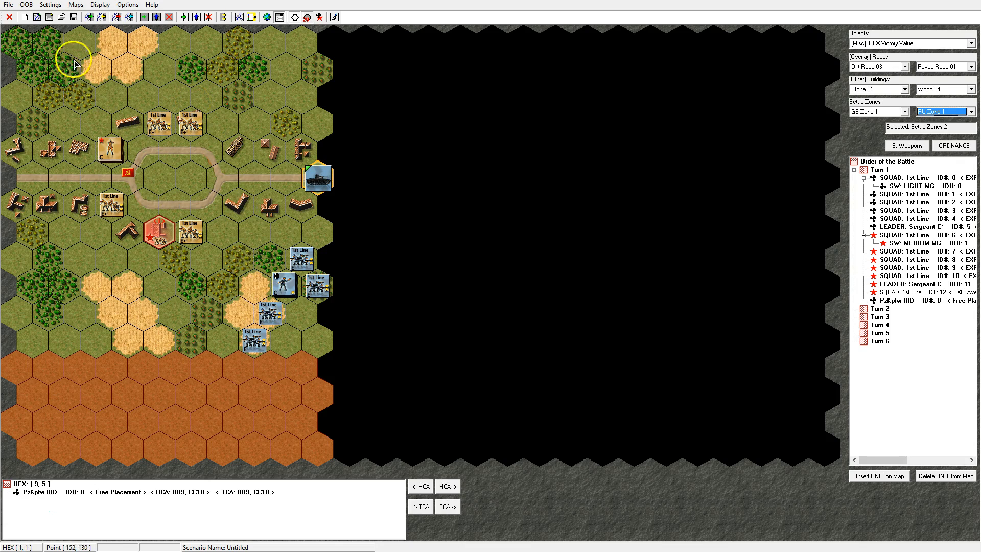
In the victory conditions, set KIA victory points to 1 for Side A squads, Side B squads and Side A leaders.
{"action": "left_click", "coordinate": [50, 4]}
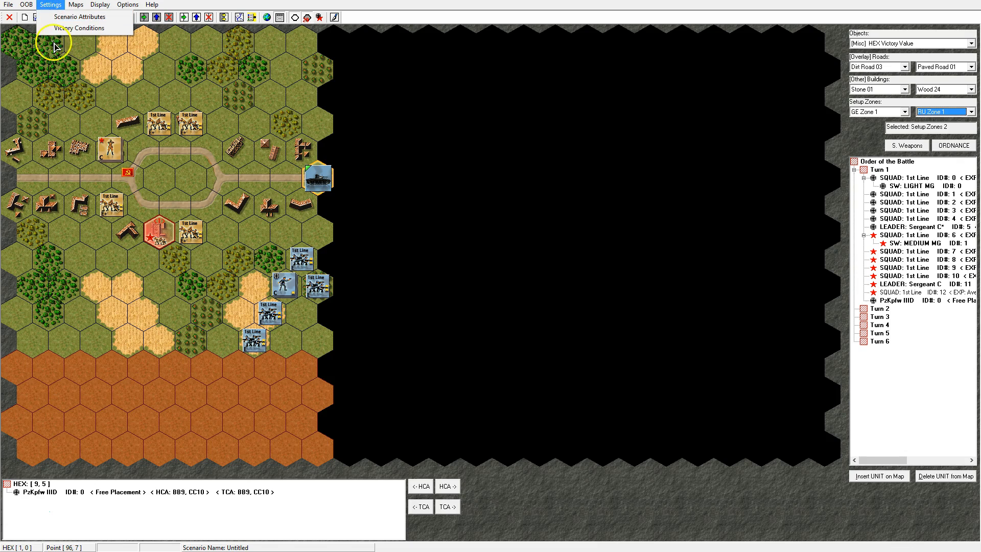
{"action": "left_click", "coordinate": [77, 28]}
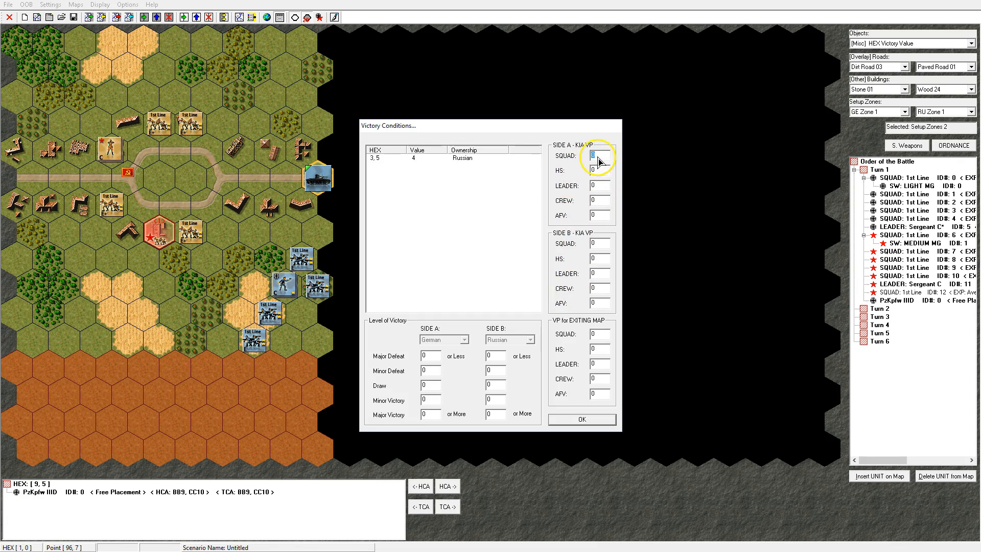
{"action": "type", "text": "1"}
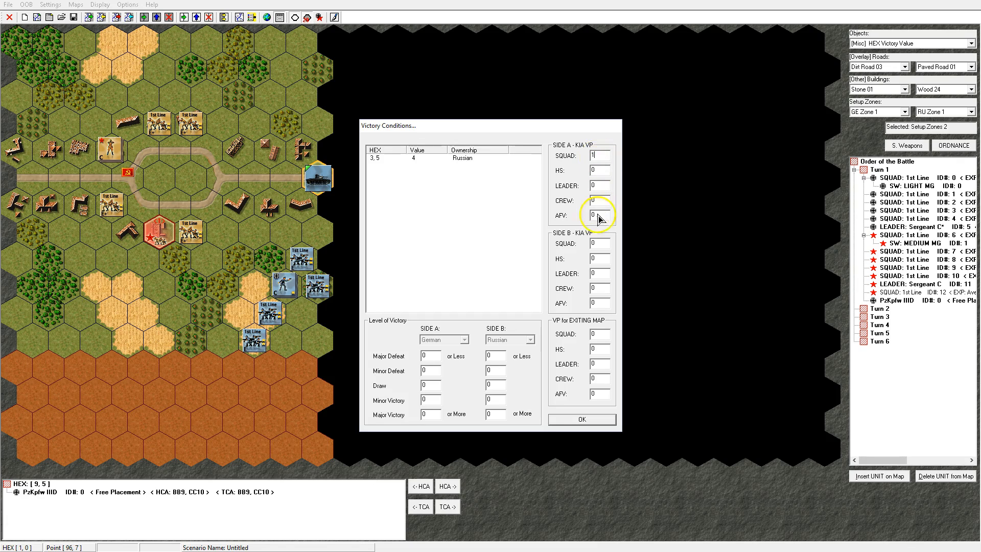
{"action": "left_click", "coordinate": [599, 244]}
{"action": "key", "text": "BackSpace"}
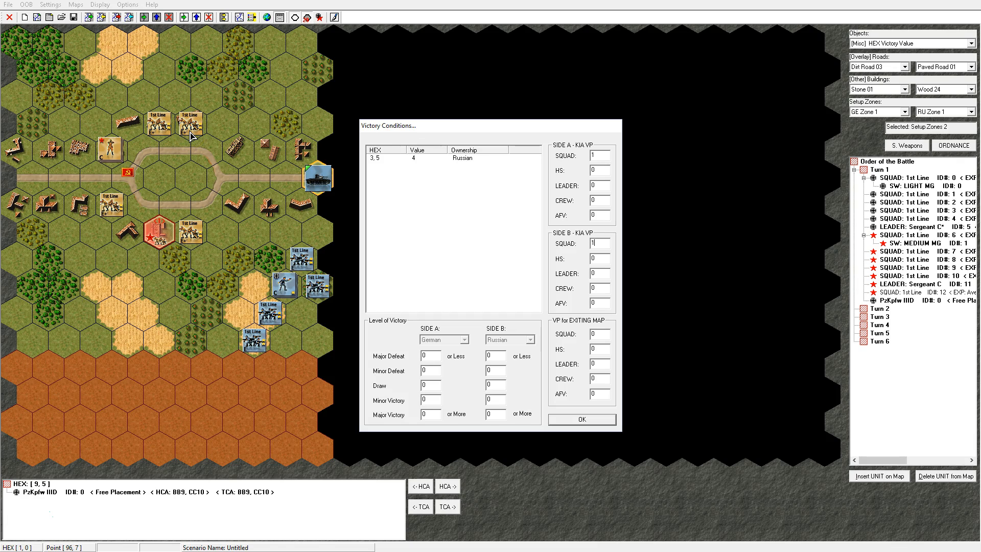
{"action": "left_click", "coordinate": [598, 187]}
Set the German victory levels to Major Victory 10, Minor Victory 6, Draw 4 and Minor Defeat 2.
{"action": "left_click", "coordinate": [429, 415]}
{"action": "key", "text": "BackSpace"}
{"action": "type", "text": "1"}
{"action": "double_click", "coordinate": [418, 401]}
{"action": "type", "text": "6"}
{"action": "double_click", "coordinate": [417, 387]}
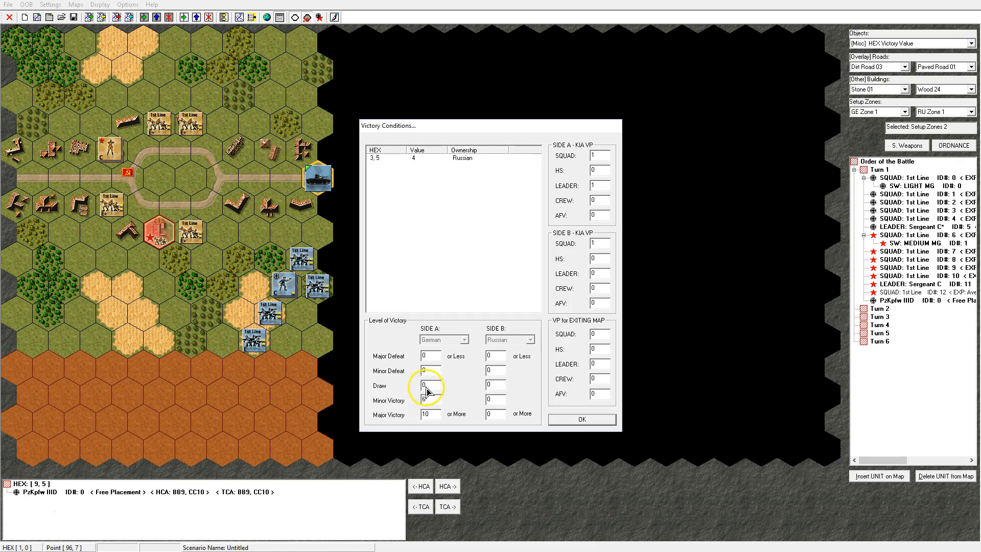
{"action": "type", "text": "4"}
{"action": "double_click", "coordinate": [418, 374]}
{"action": "type", "text": "2"}
Set the Side B KIA victory points for a leader to 1.
{"action": "left_click", "coordinate": [496, 357]}
{"action": "double_click", "coordinate": [594, 273]}
{"action": "type", "text": "1"}
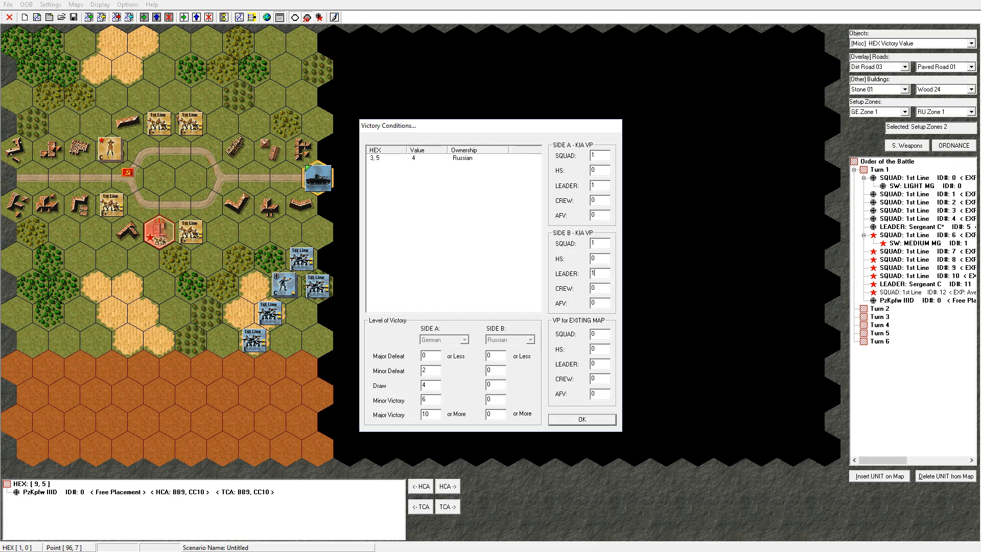
Set the Russian victory levels to Minor Defeat 2, Draw 4, Minor Victory 6 and Major Victory 10, and accept the victory conditions.
{"action": "double_click", "coordinate": [493, 370]}
{"action": "type", "text": "2"}
{"action": "double_click", "coordinate": [494, 384]}
{"action": "type", "text": "4"}
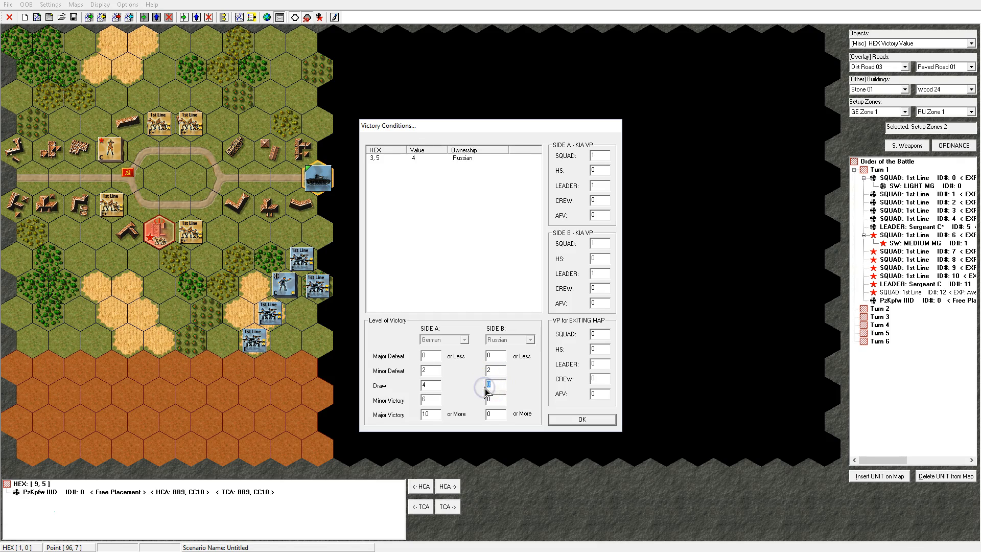
{"action": "double_click", "coordinate": [494, 400]}
{"action": "type", "text": "6"}
{"action": "double_click", "coordinate": [494, 415]}
{"action": "type", "text": "1"}
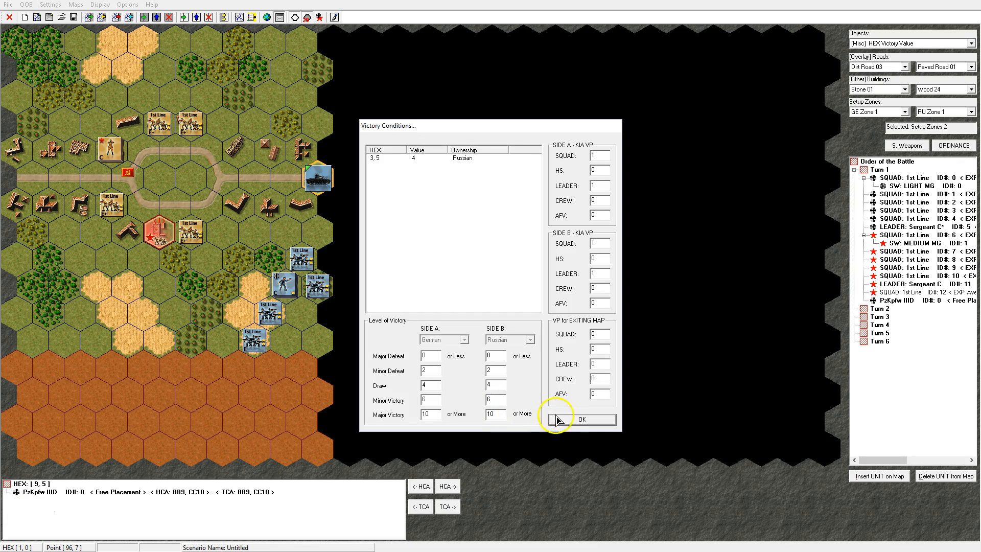
{"action": "left_click", "coordinate": [581, 420]}
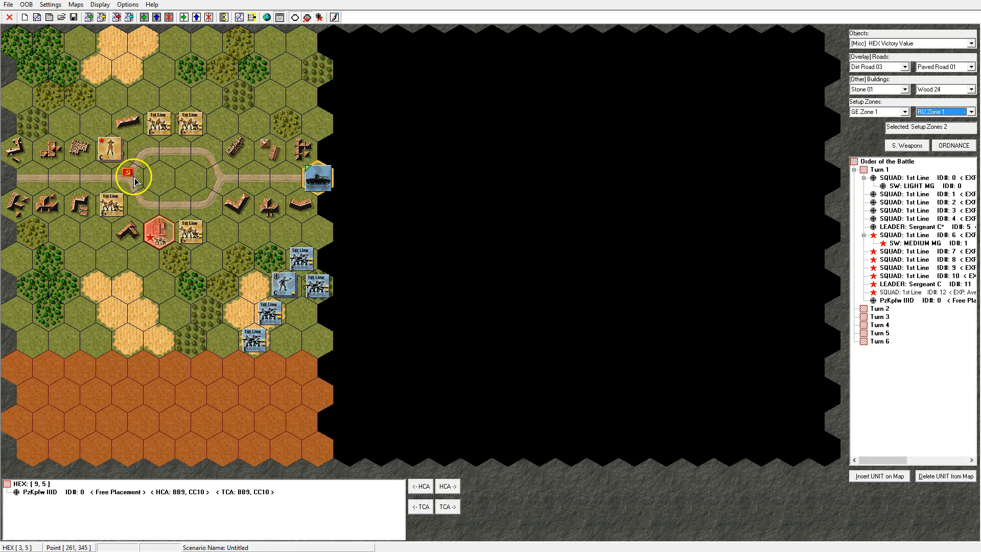
Save the scenario as "test infantry.scn" in the Scenarios folder of Tigers On The Hunt.
{"action": "left_click", "coordinate": [9, 6]}
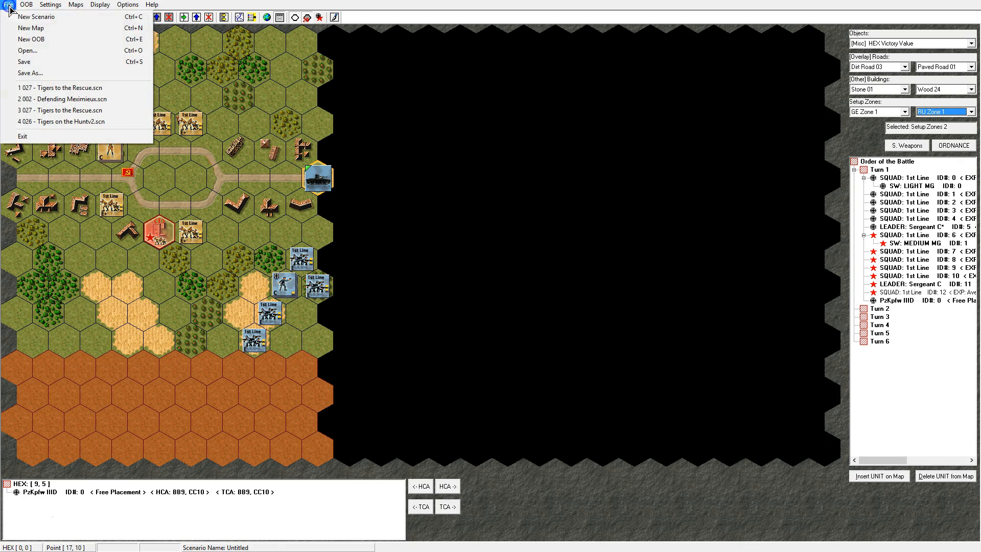
{"action": "left_click", "coordinate": [25, 73]}
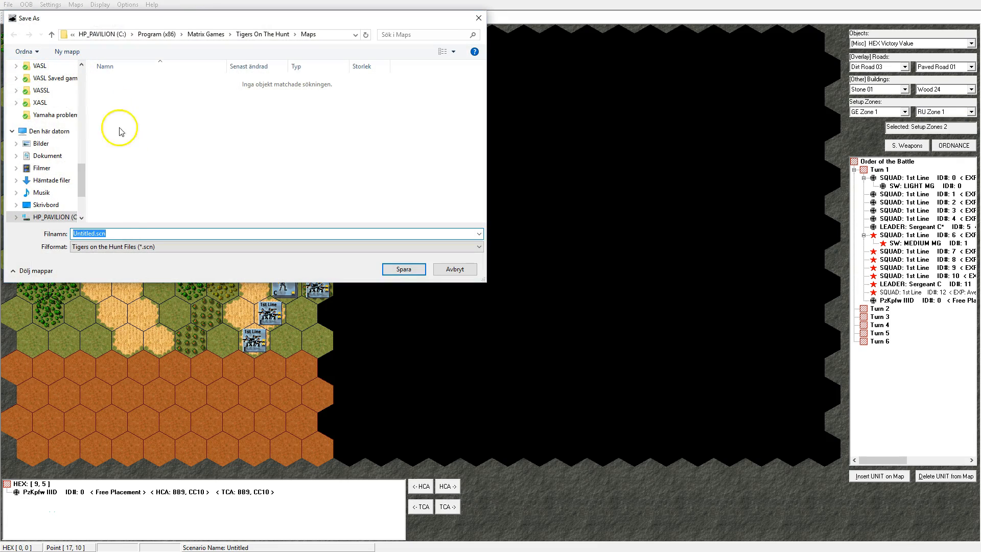
{"action": "left_click_drag", "start_coordinate": [94, 234], "coordinate": [65, 233]}
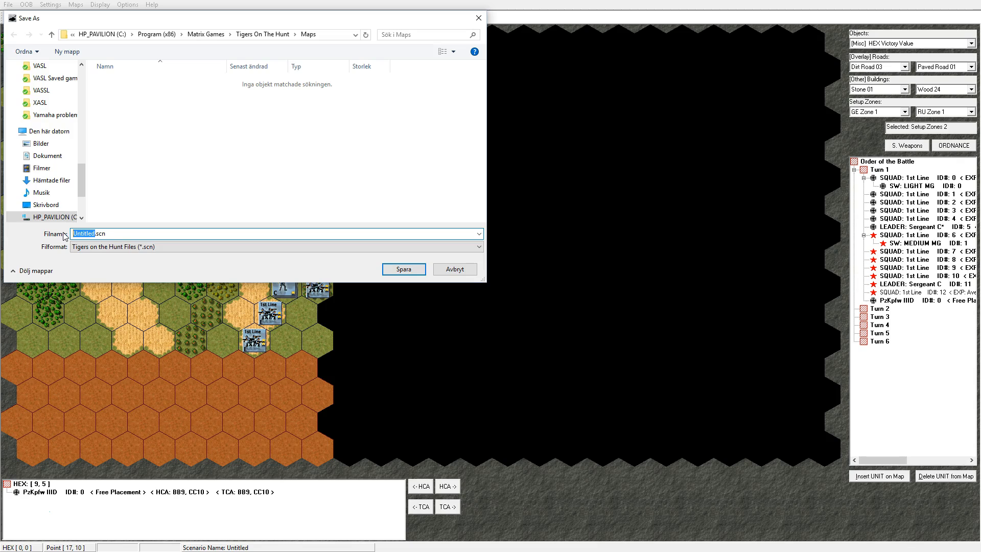
{"action": "type", "text": "test infantry"}
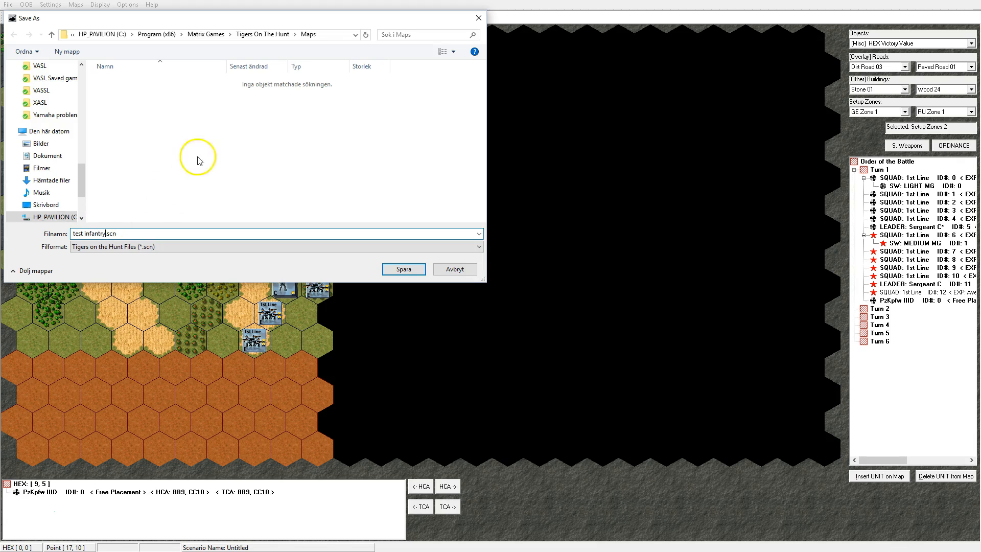
{"action": "left_click", "coordinate": [274, 36]}
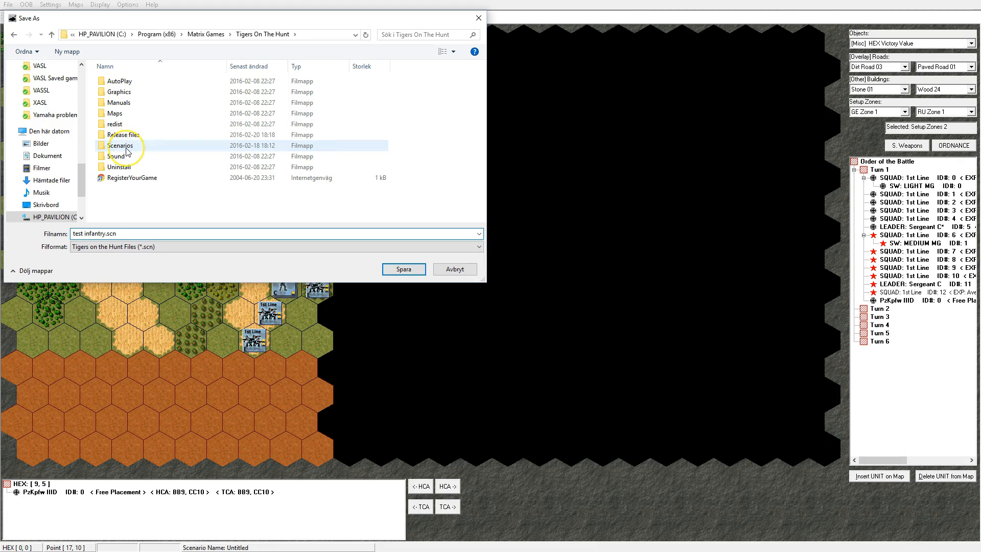
{"action": "left_click", "coordinate": [127, 150]}
{"action": "left_click", "coordinate": [127, 149]}
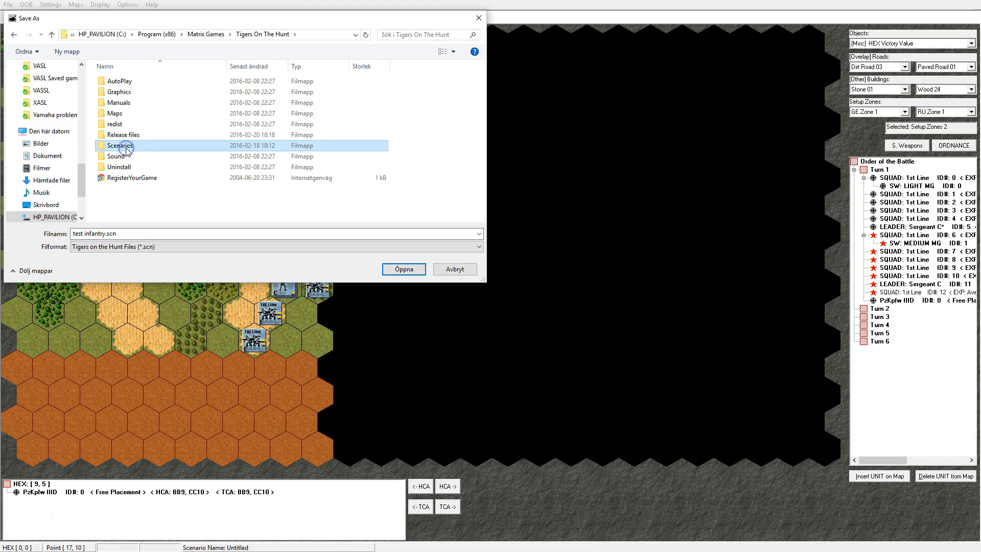
{"action": "double_click", "coordinate": [126, 147]}
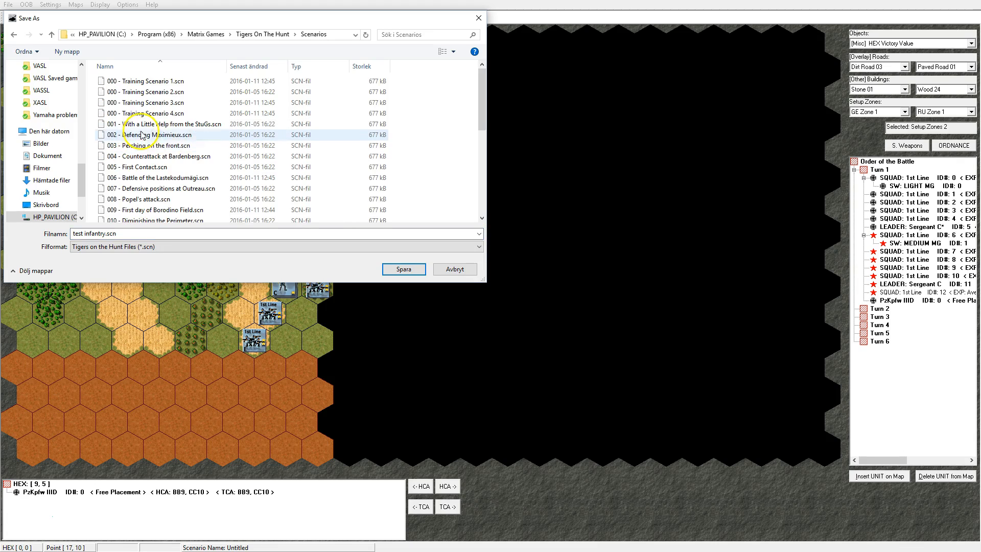
{"action": "scroll", "coordinate": [148, 129], "scroll_direction": "down", "scroll_amount": 3}
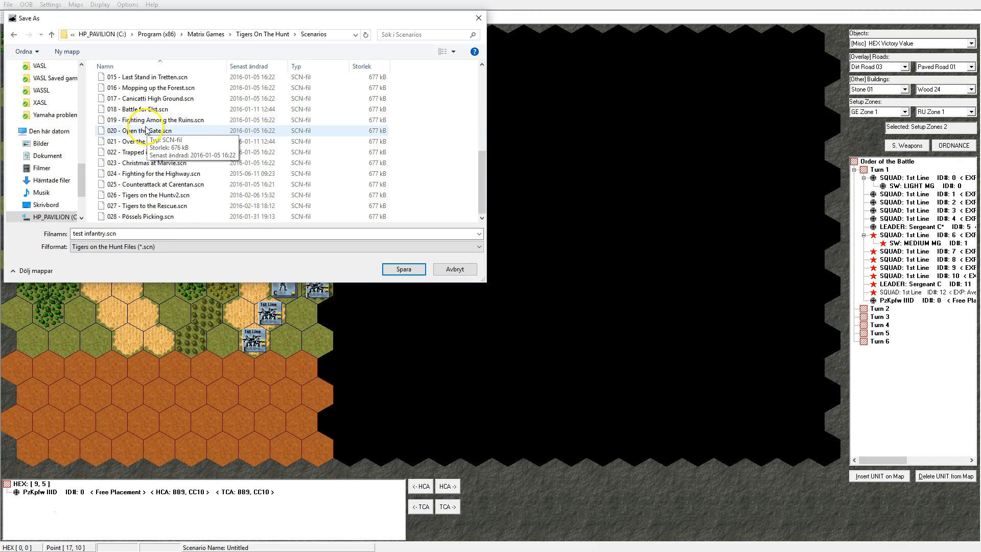
{"action": "scroll", "coordinate": [146, 135], "scroll_direction": "up", "scroll_amount": 2}
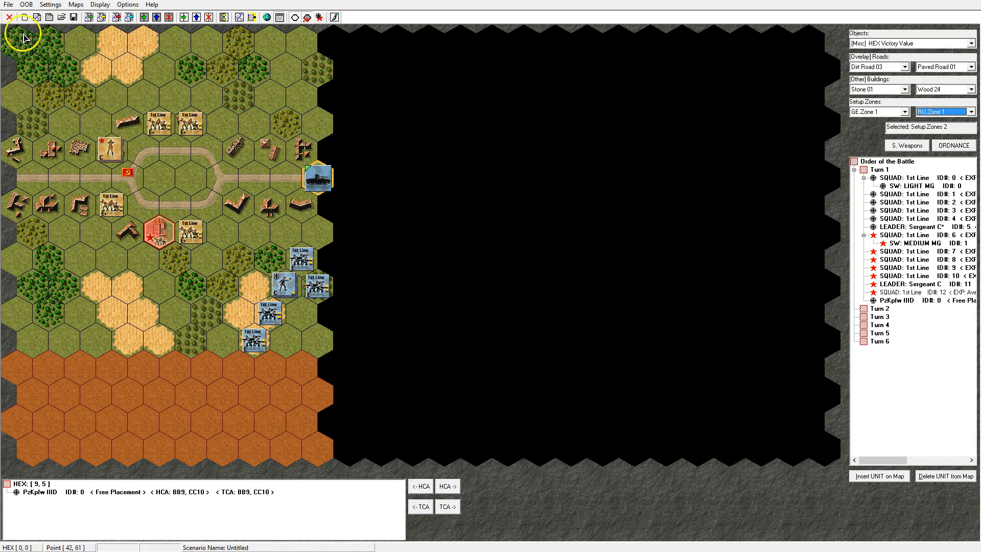
{"action": "left_click", "coordinate": [8, 7]}
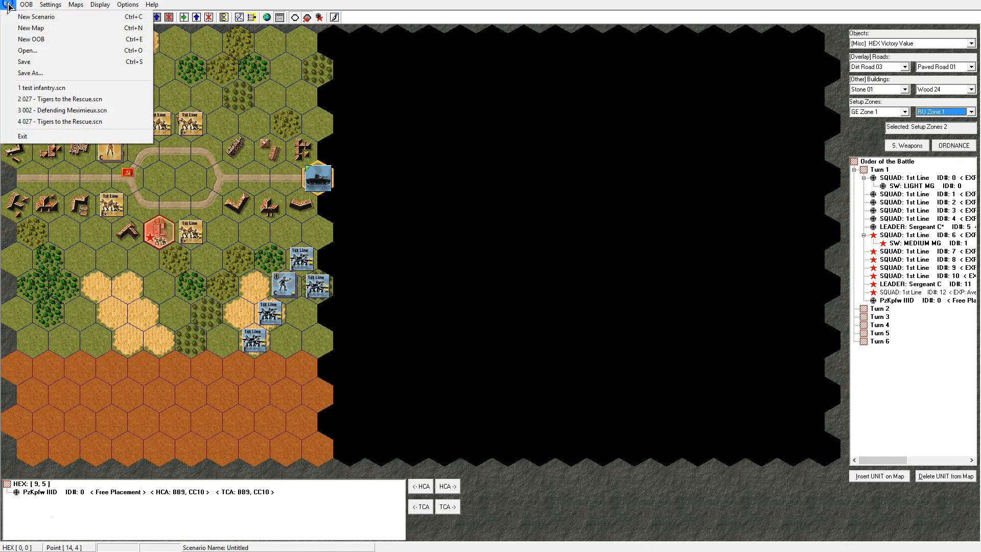
{"action": "left_click", "coordinate": [16, 50]}
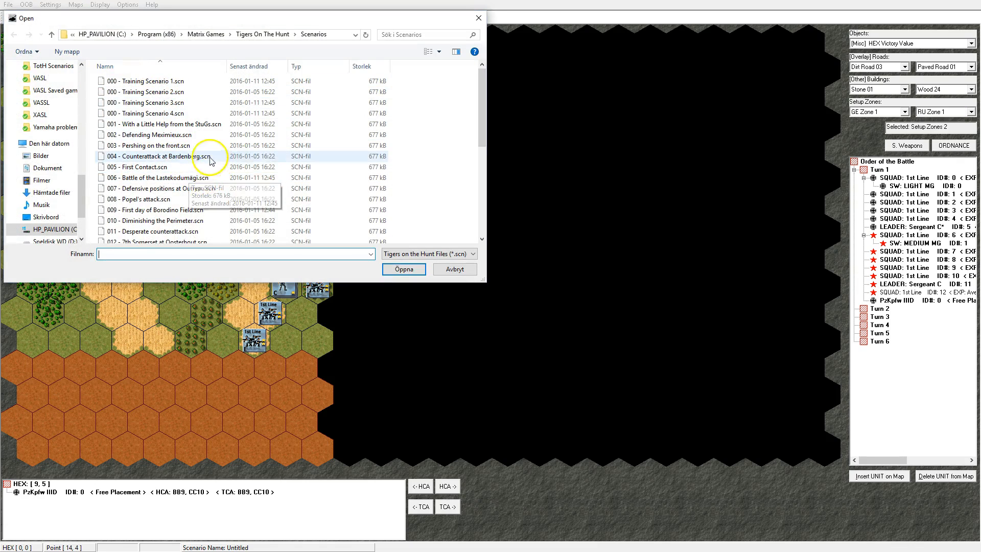
{"action": "left_click", "coordinate": [452, 270]}
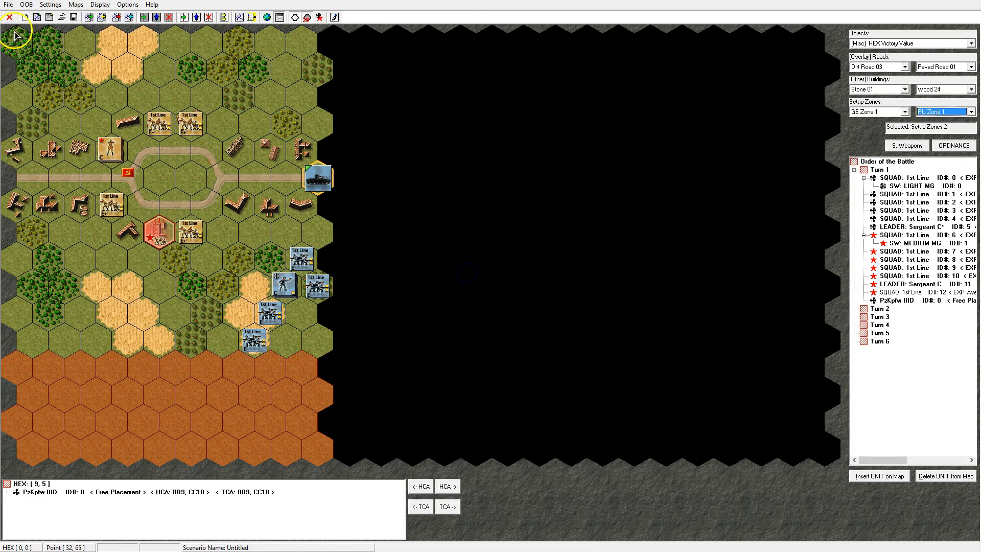
{"action": "left_click", "coordinate": [8, 5]}
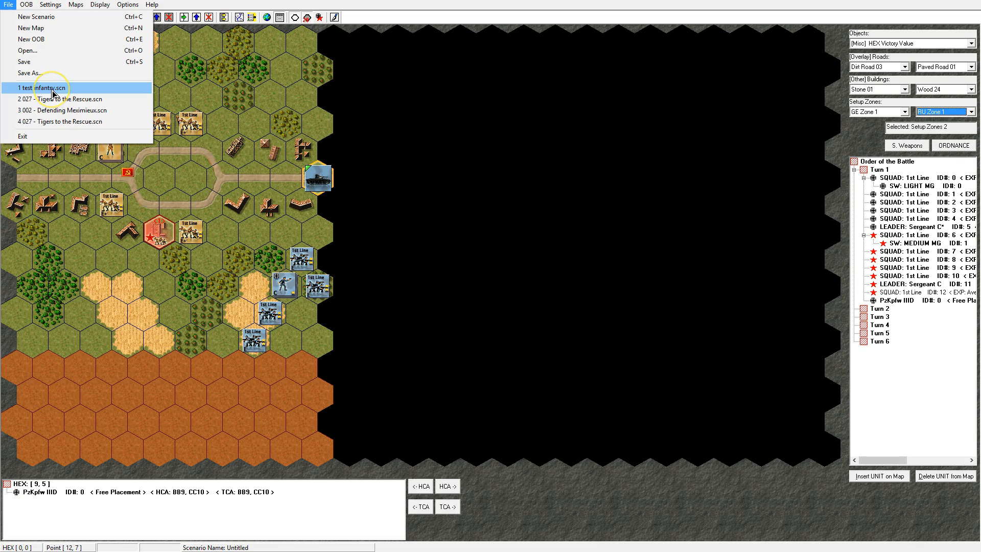
{"action": "left_click", "coordinate": [182, 83]}
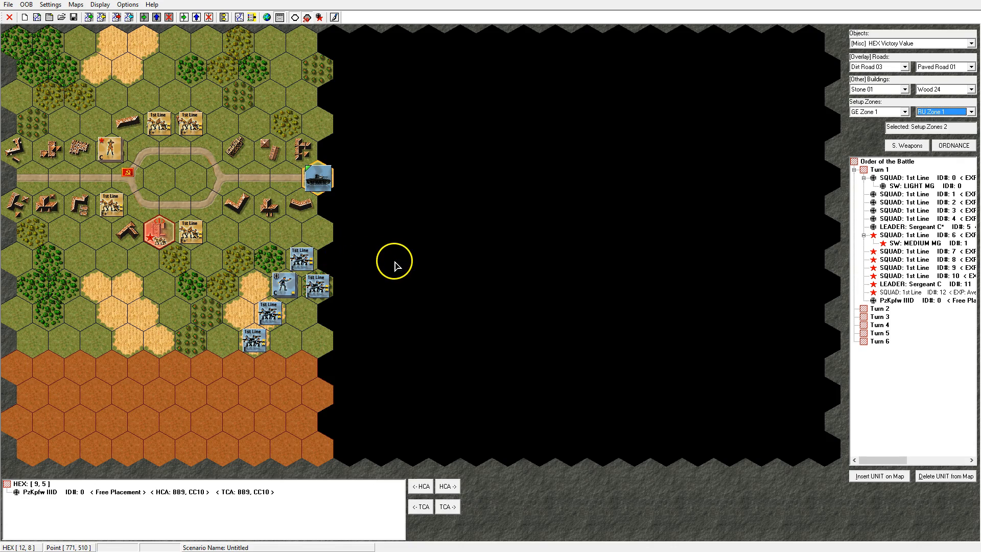
{"action": "left_click", "coordinate": [368, 387]}
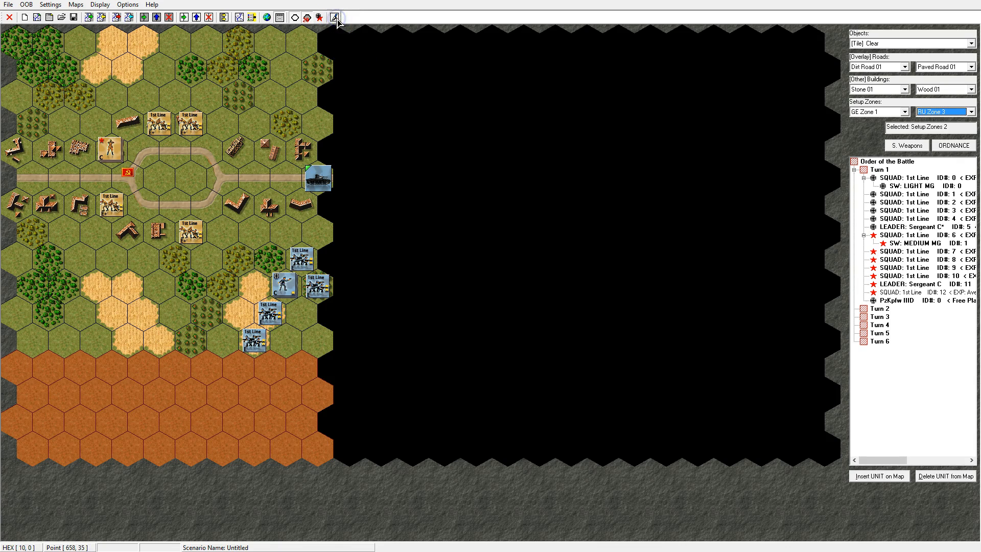
Add a Russian CREW unit to the Turn 1 order of battle with Free Placement.
{"action": "left_click", "coordinate": [143, 18]}
{"action": "left_click", "coordinate": [511, 198]}
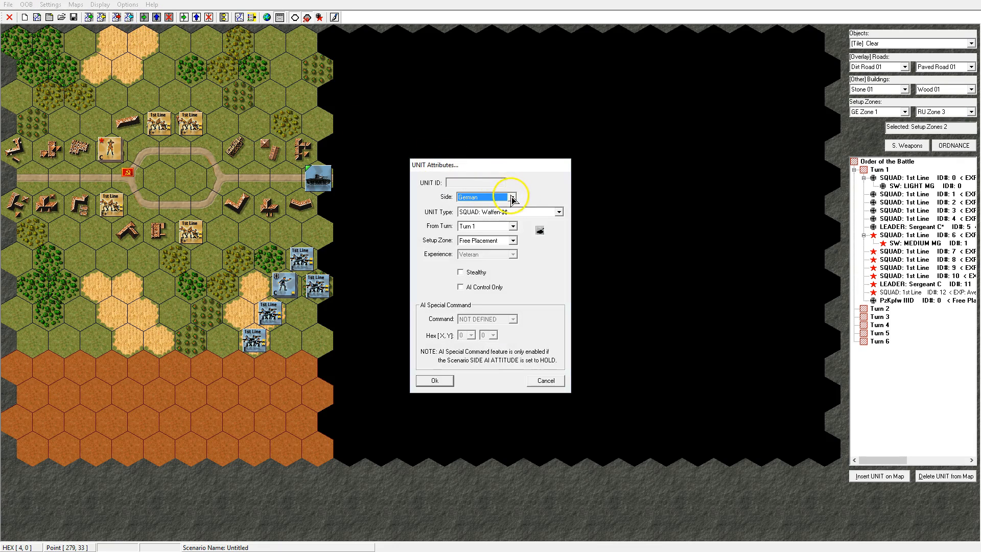
{"action": "left_click", "coordinate": [505, 213]}
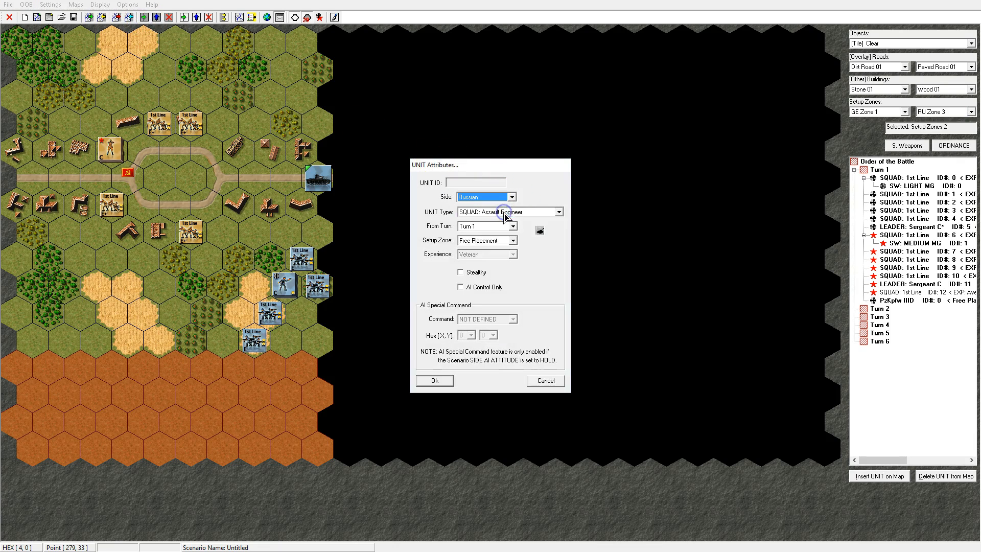
{"action": "left_click", "coordinate": [559, 213]}
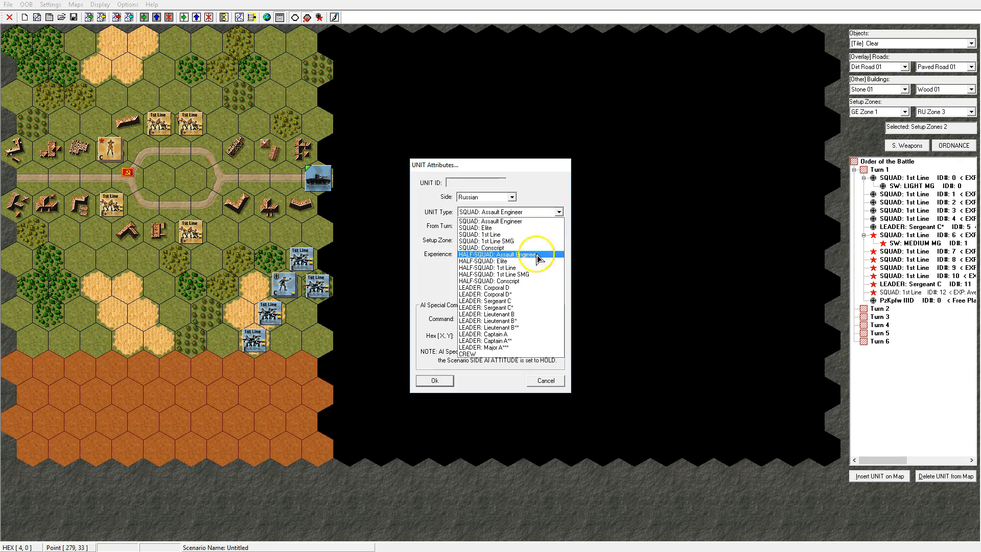
{"action": "left_click", "coordinate": [505, 354]}
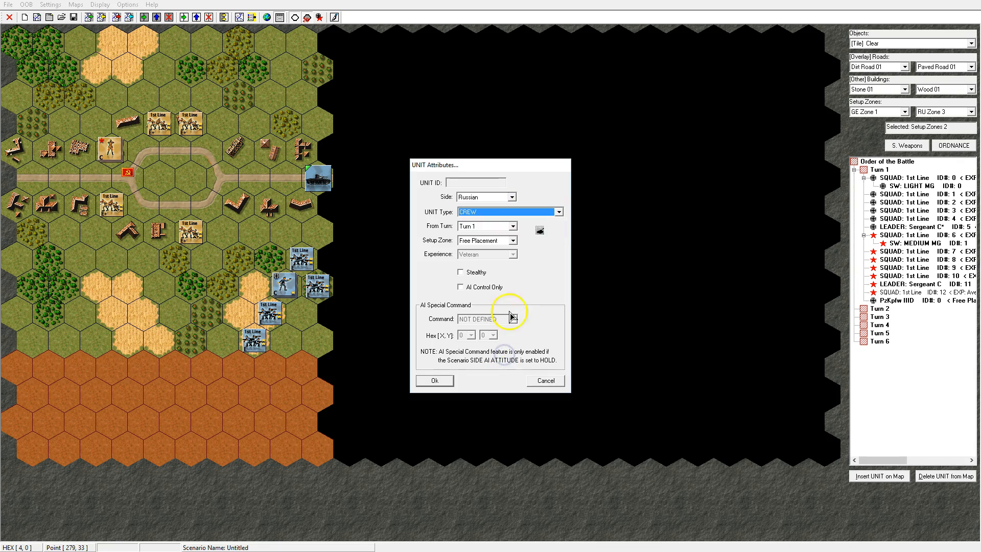
{"action": "left_click", "coordinate": [435, 381]}
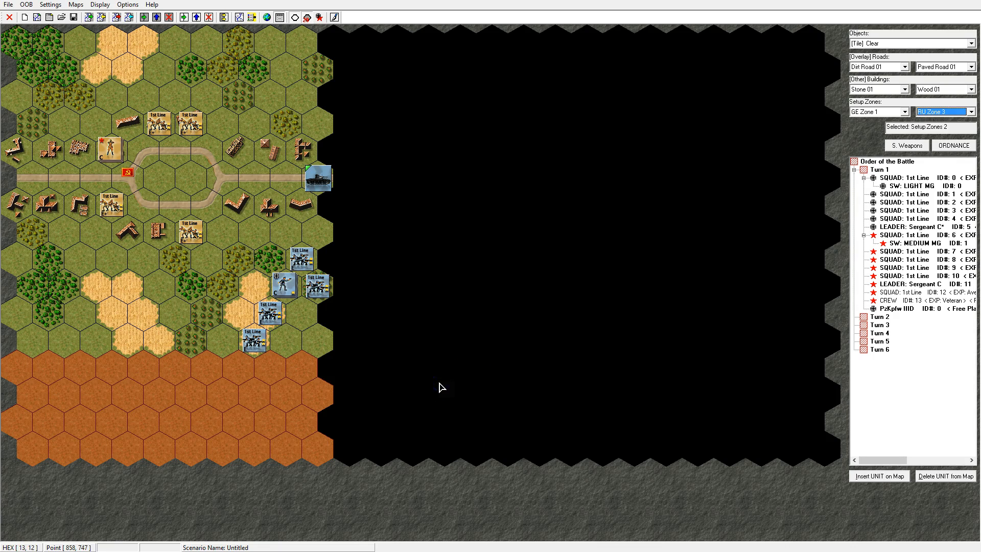
Assign a 76.2mm PP 27 INF gun as ordnance to the Russian CREW unit in the Turn 1 order of battle.
{"action": "left_click", "coordinate": [928, 302]}
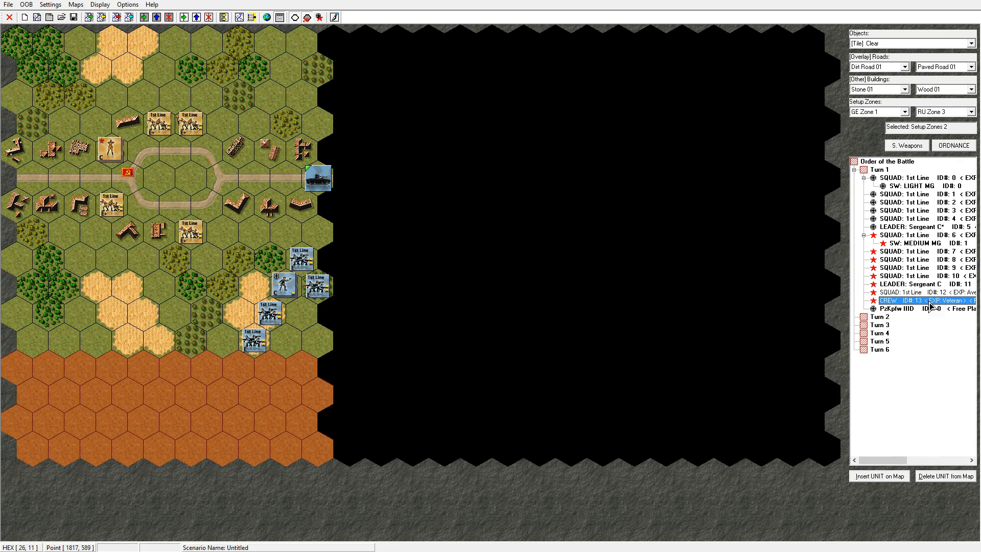
{"action": "left_click", "coordinate": [952, 146]}
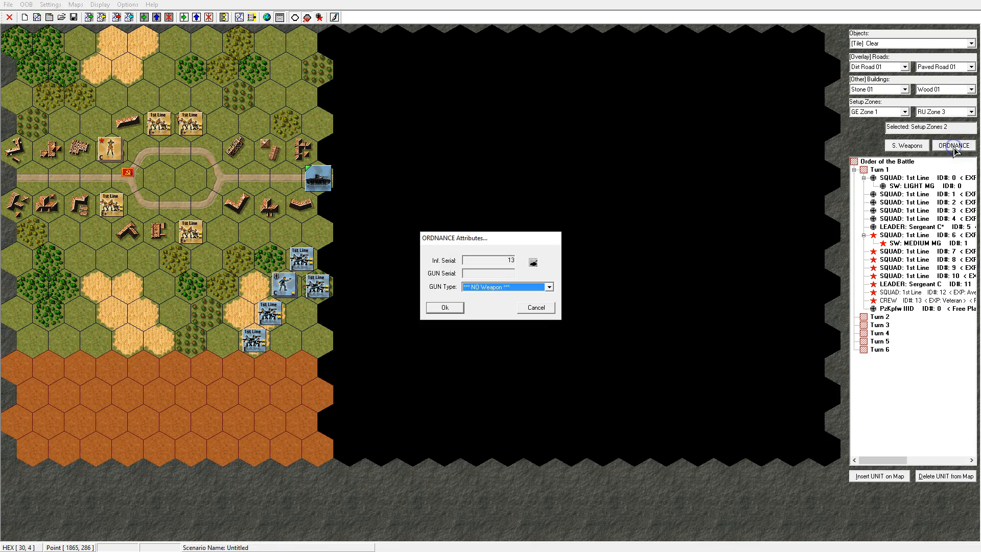
{"action": "left_click", "coordinate": [546, 289]}
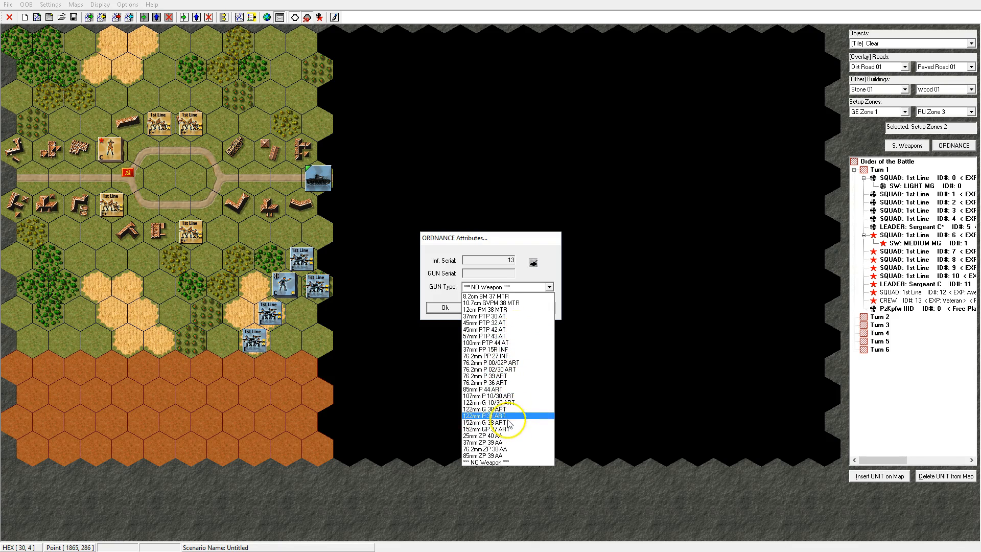
{"action": "left_click", "coordinate": [508, 356]}
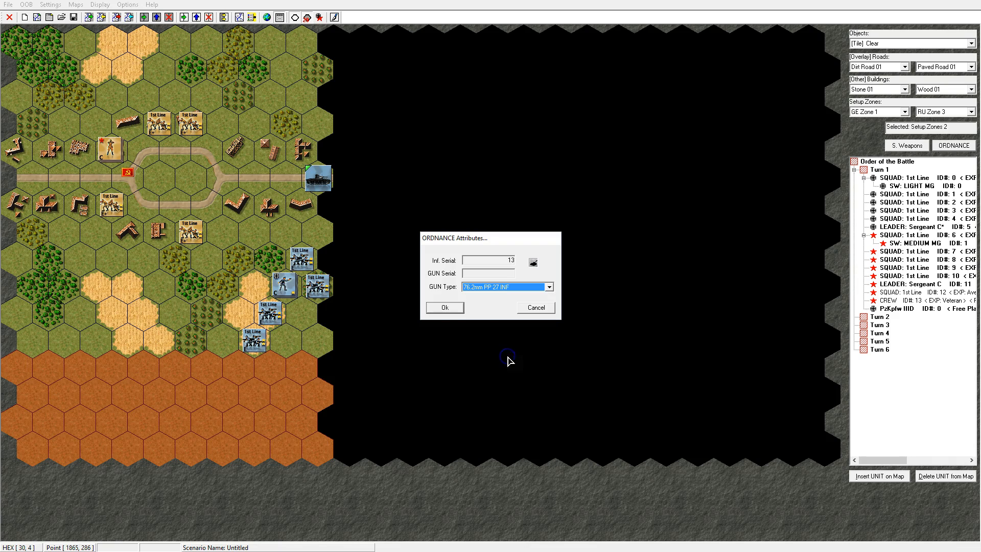
{"action": "left_click", "coordinate": [442, 308]}
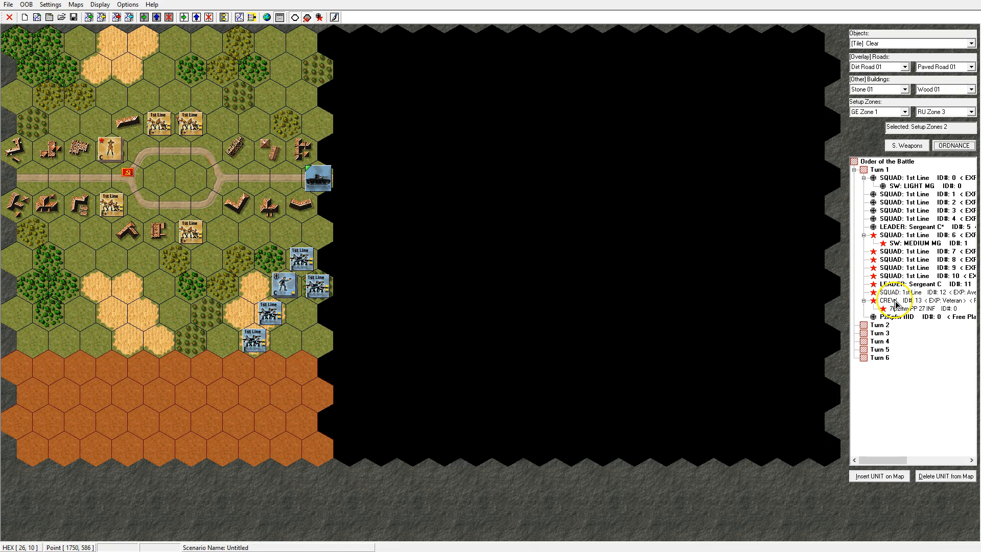
Place the Russian CREW with its 76.2mm gun on the map at hex 0, 7.
{"action": "left_click", "coordinate": [895, 303]}
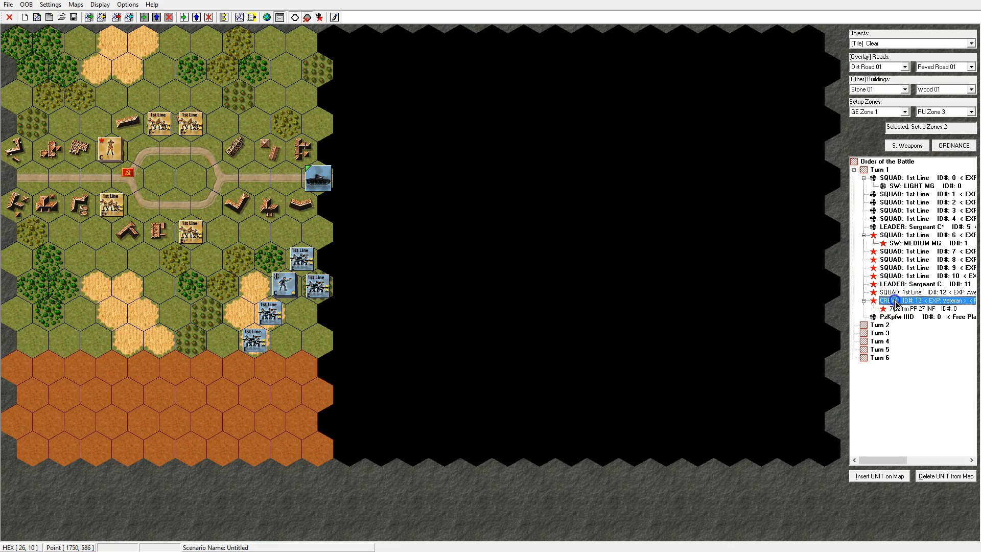
{"action": "left_click", "coordinate": [880, 476]}
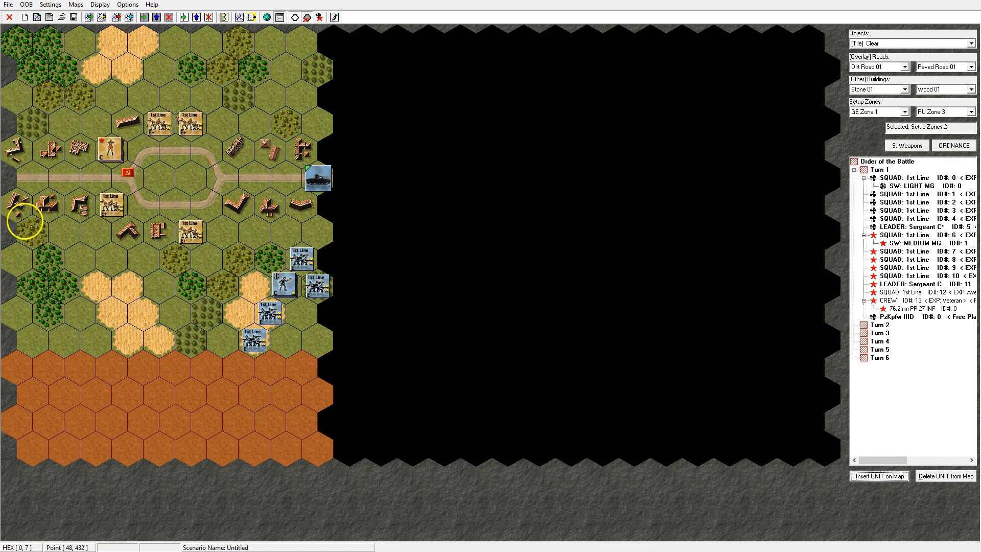
{"action": "left_click", "coordinate": [24, 221]}
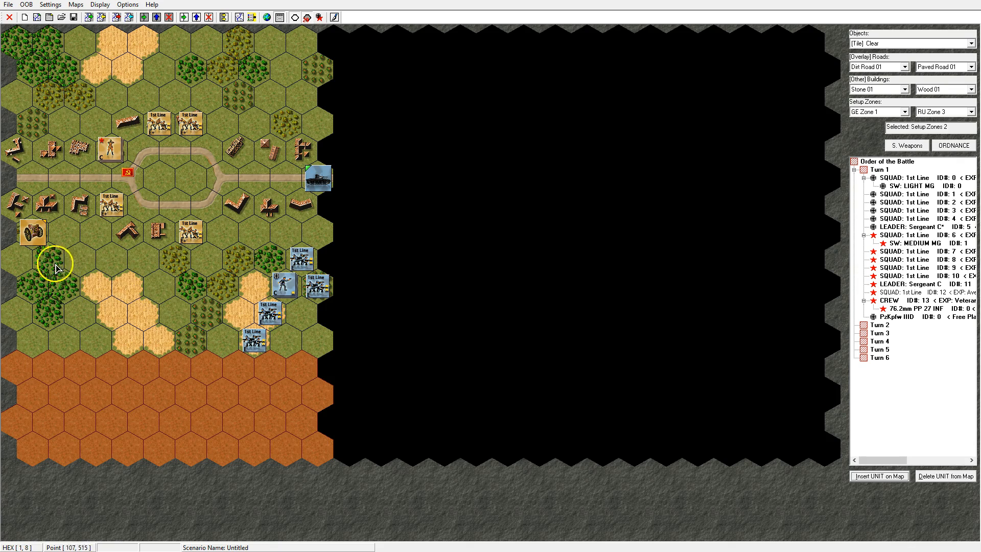
Rotate the covered arc of the 76.2mm PP 27 INF gun in hex 0, 7 to Z2, Y2.
{"action": "left_click", "coordinate": [32, 235]}
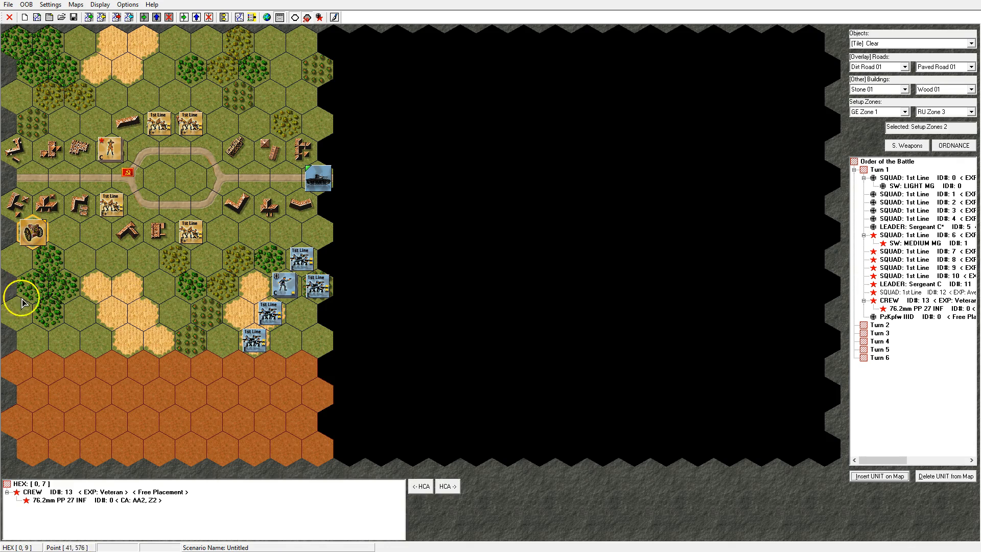
{"action": "left_click", "coordinate": [59, 500]}
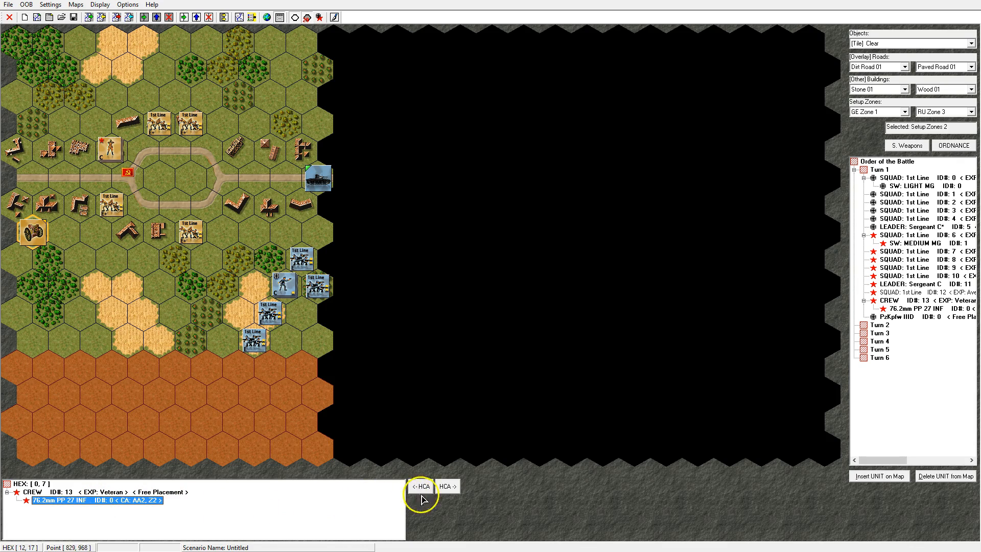
{"action": "left_click", "coordinate": [453, 487]}
{"action": "left_click", "coordinate": [446, 489]}
{"action": "left_click", "coordinate": [440, 488]}
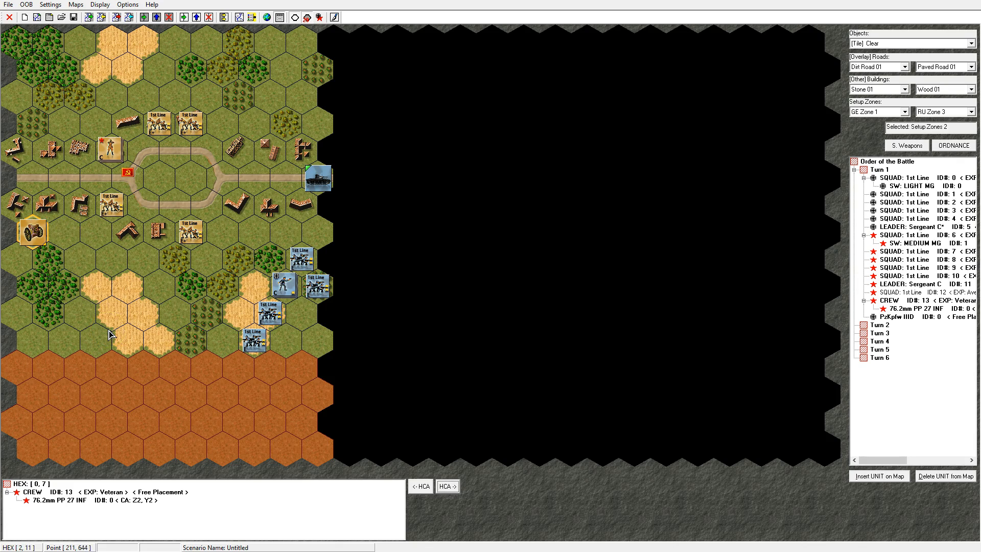
{"action": "left_click", "coordinate": [394, 265]}
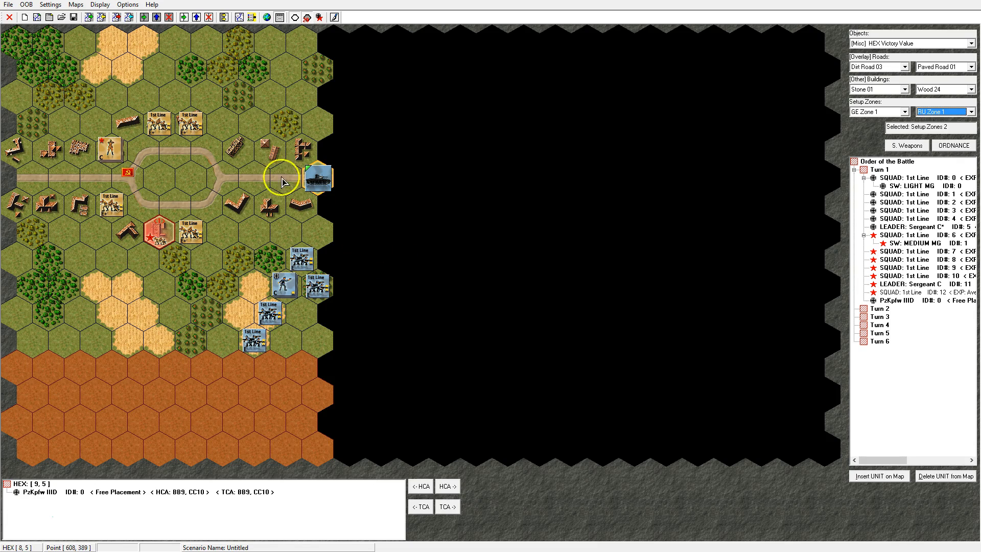
Export the map of Sector 1 as "test village.map" in the Maps folder of Tigers On The Hunt.
{"action": "left_click", "coordinate": [76, 5]}
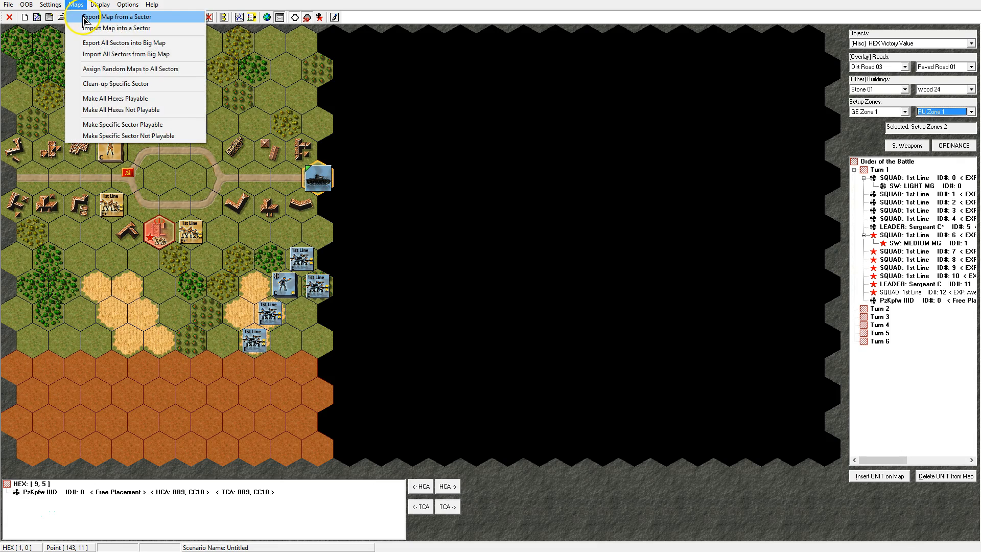
{"action": "left_click", "coordinate": [84, 18]}
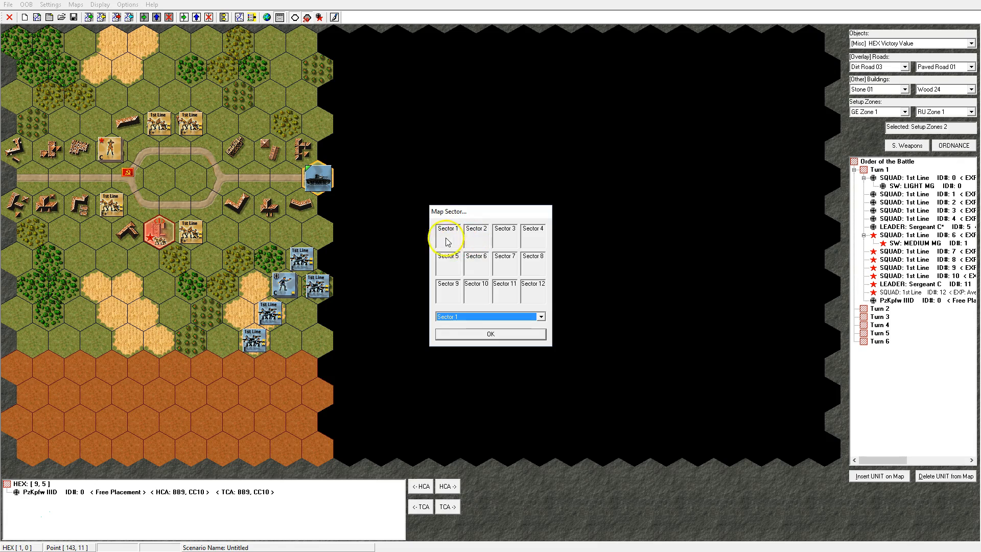
{"action": "left_click", "coordinate": [468, 335]}
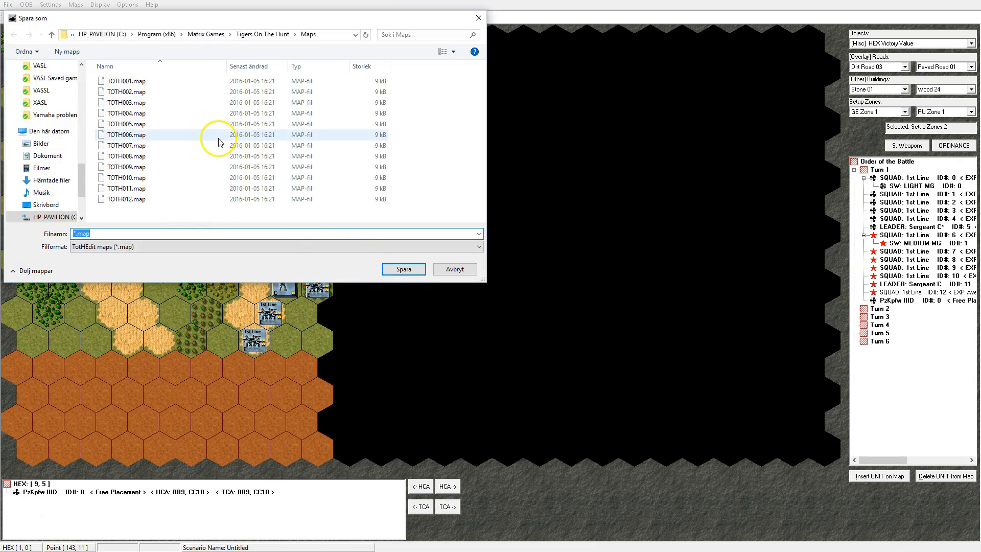
{"action": "left_click", "coordinate": [75, 235]}
{"action": "left_click", "coordinate": [128, 246]}
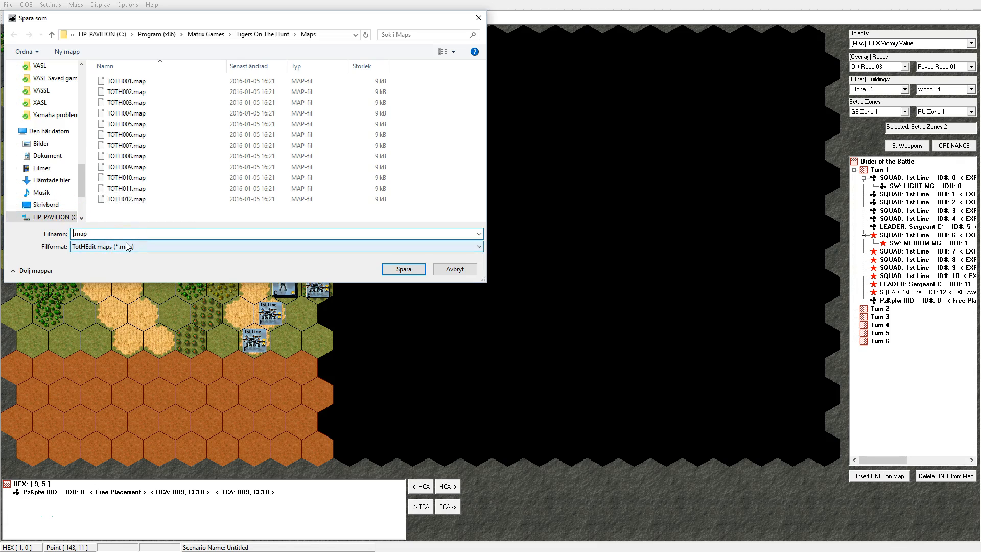
{"action": "type", "text": "test village"}
{"action": "left_click", "coordinate": [402, 270]}
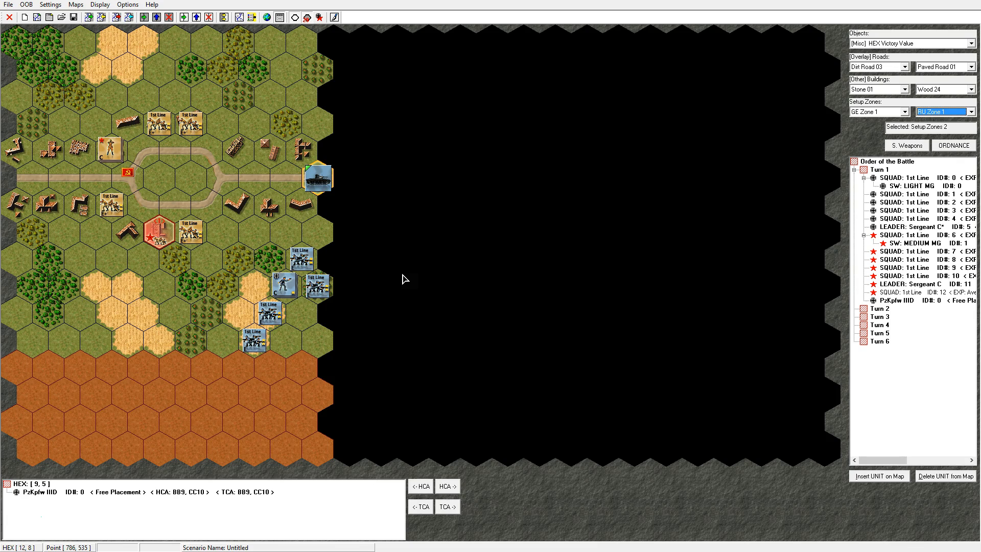